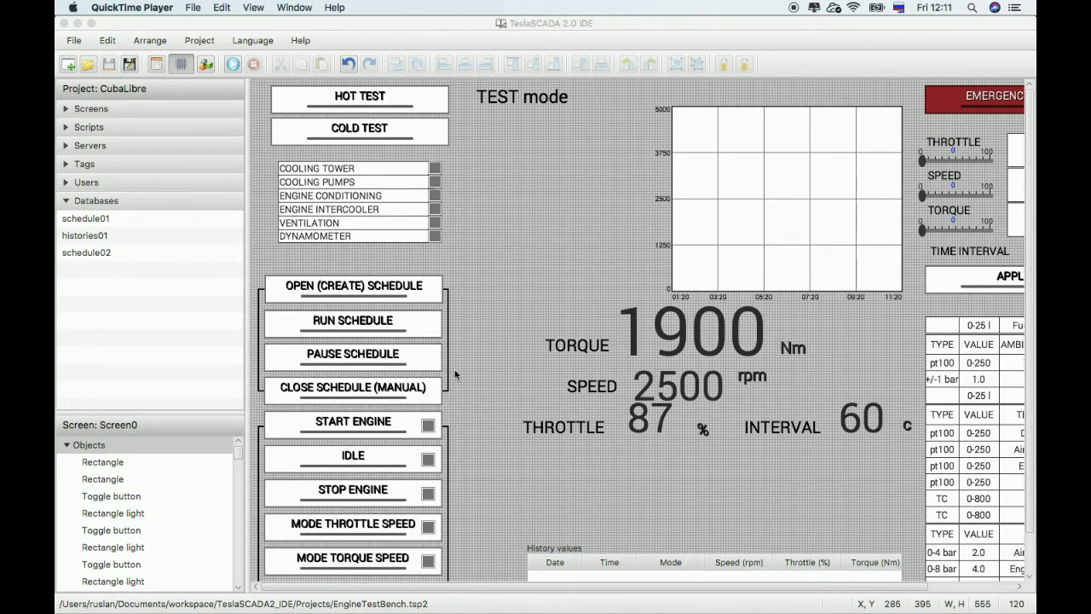
Step: Place a Recipes Schedule table below the THROTTLE and INTERVAL readouts and stretch it to 495 wide
right_click(505, 460)
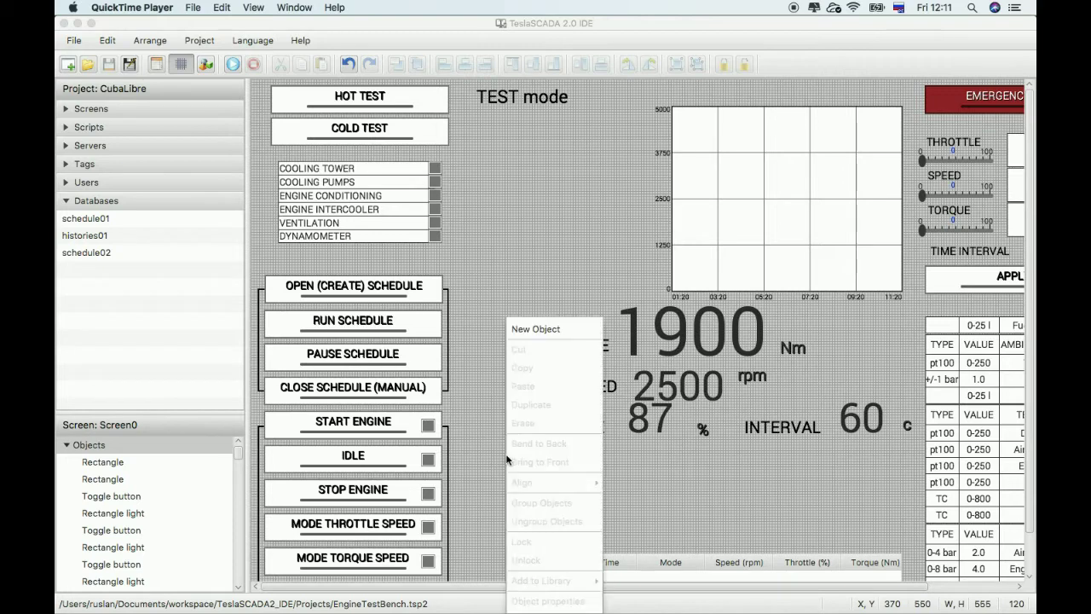
click(535, 329)
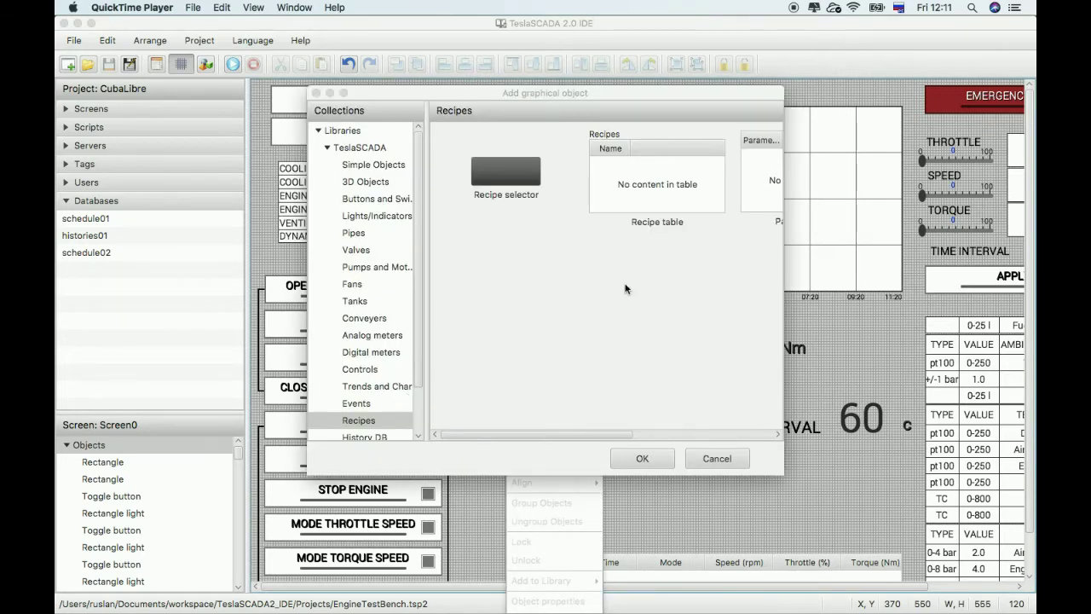
drag(606, 436, 612, 436)
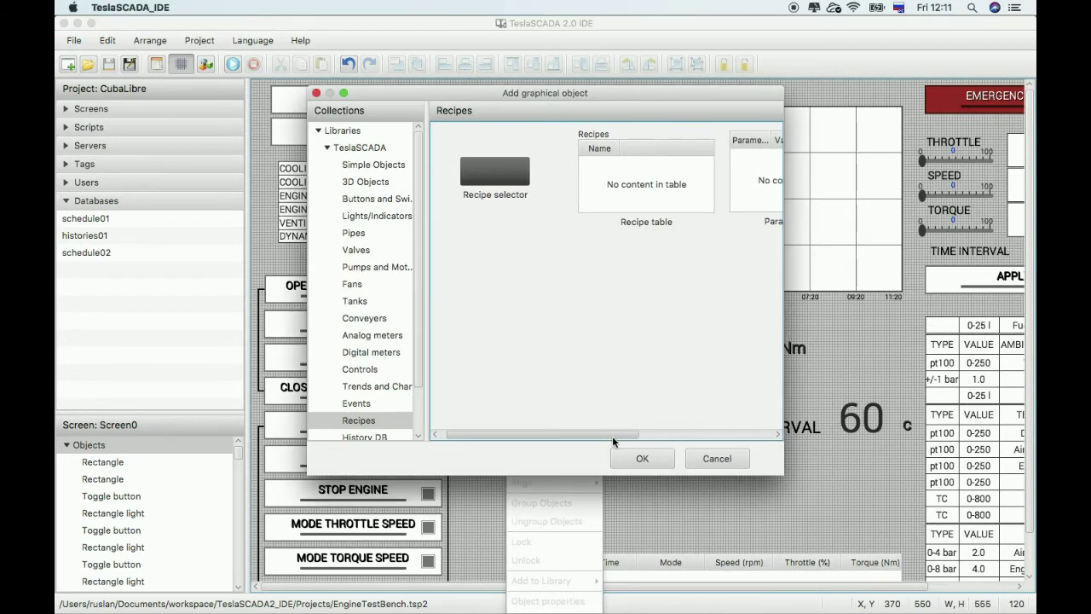
click(353, 405)
click(357, 422)
drag(503, 435, 648, 437)
double_click(690, 190)
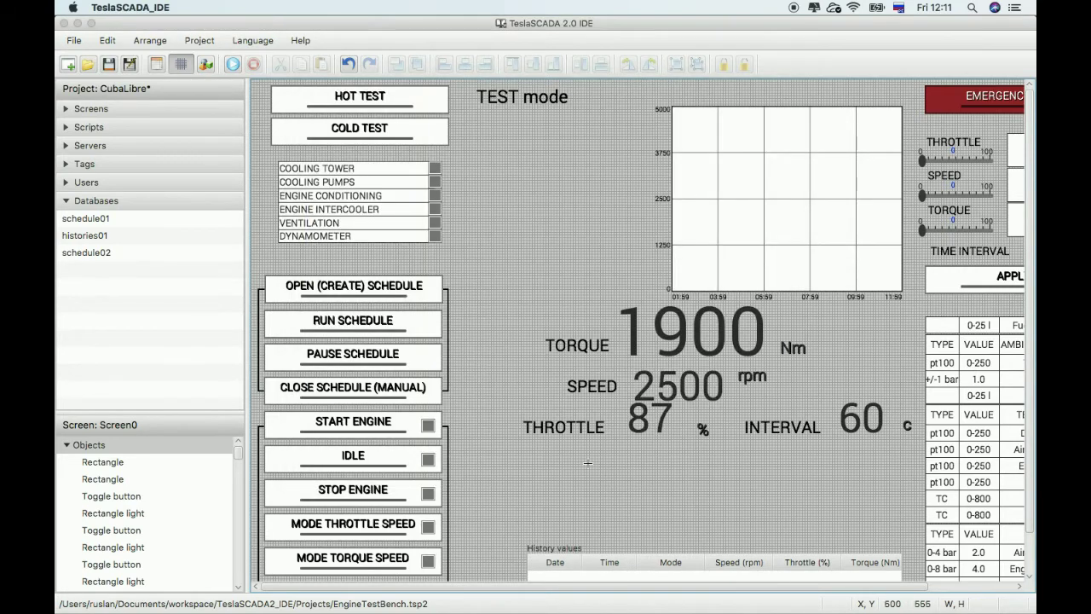
drag(537, 472, 679, 558)
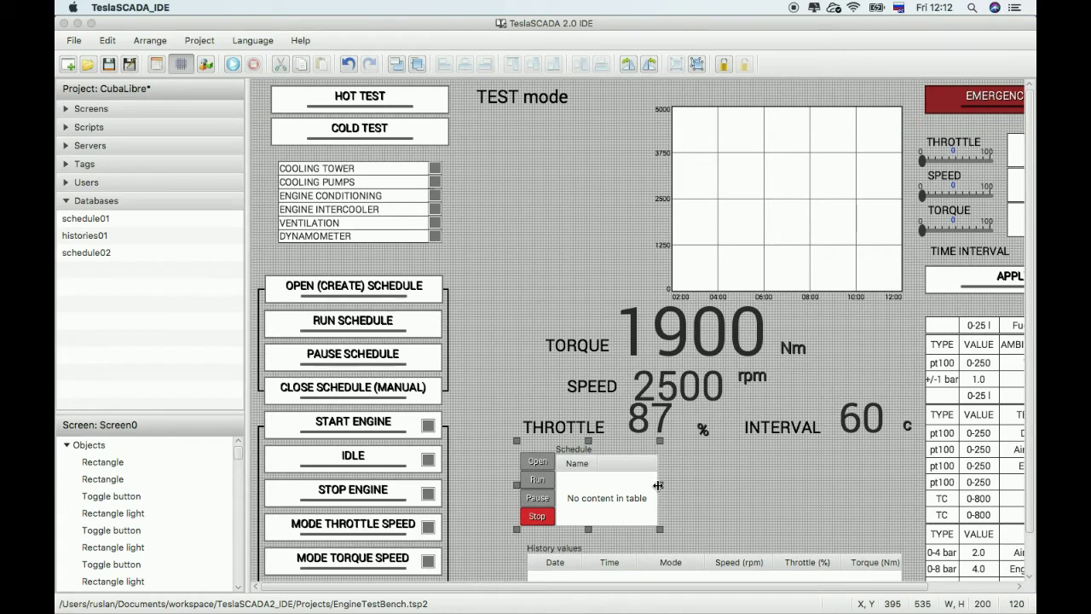
drag(659, 484, 851, 485)
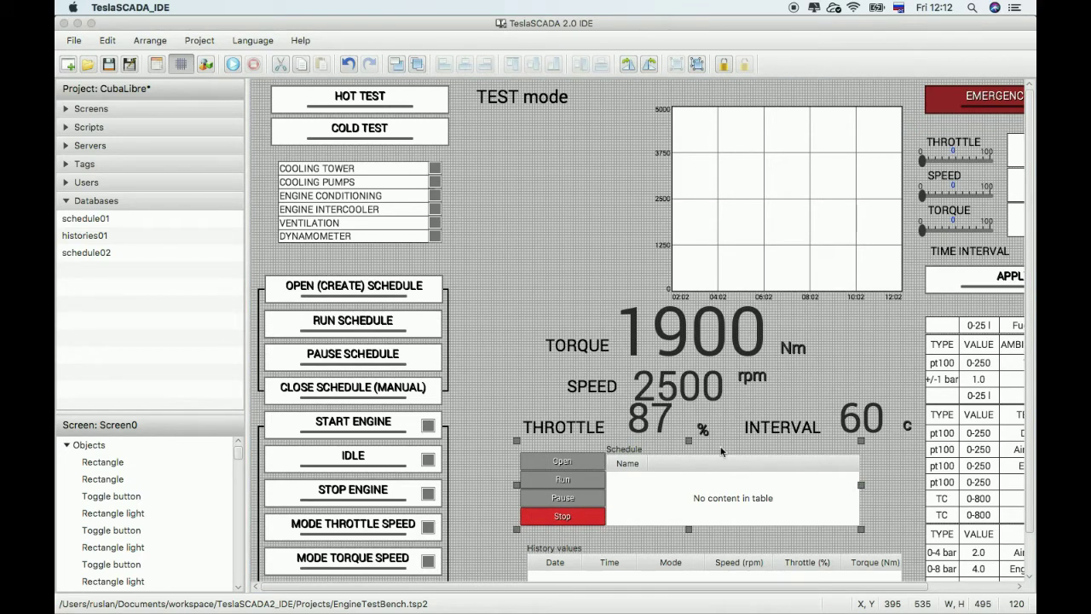
Step: Check schedule01's Torque, Speed, Throttle, Interval and Mode ingredients, then close without changes
click(81, 220)
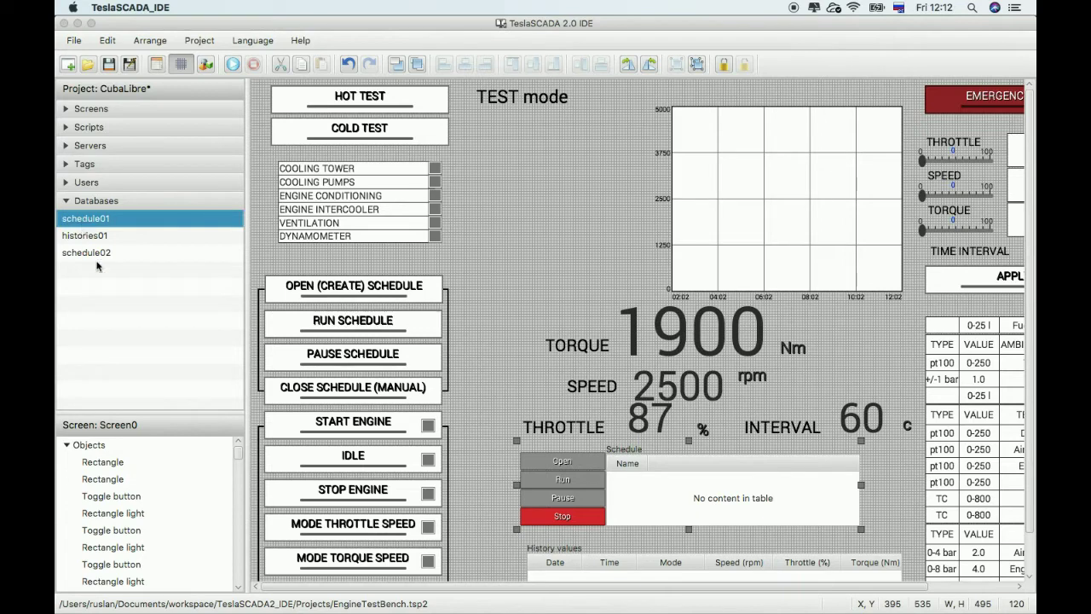
click(97, 254)
double_click(105, 220)
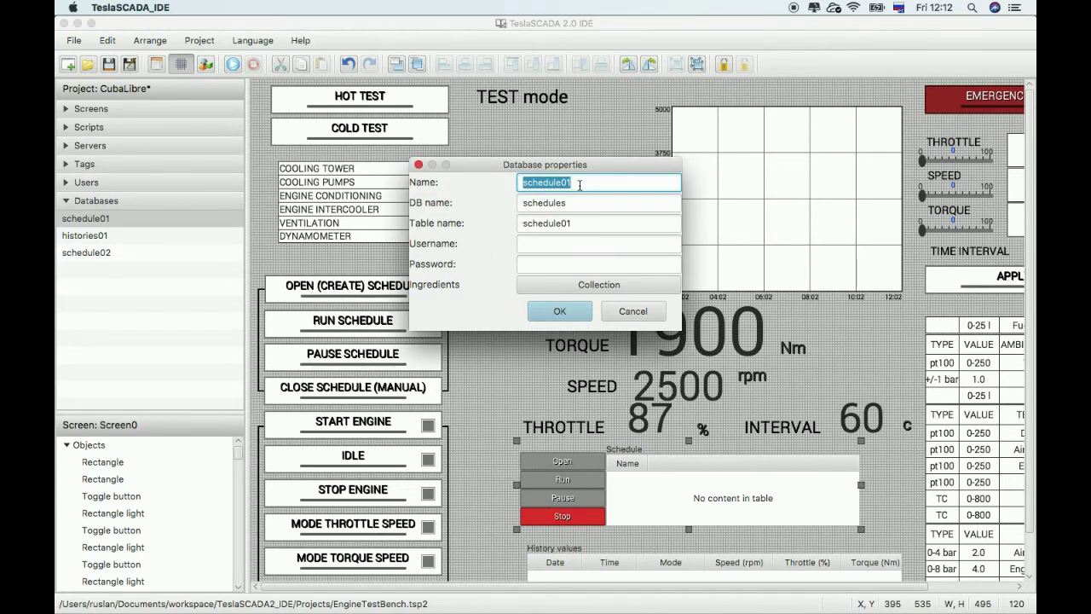
click(568, 222)
double_click(568, 223)
click(572, 288)
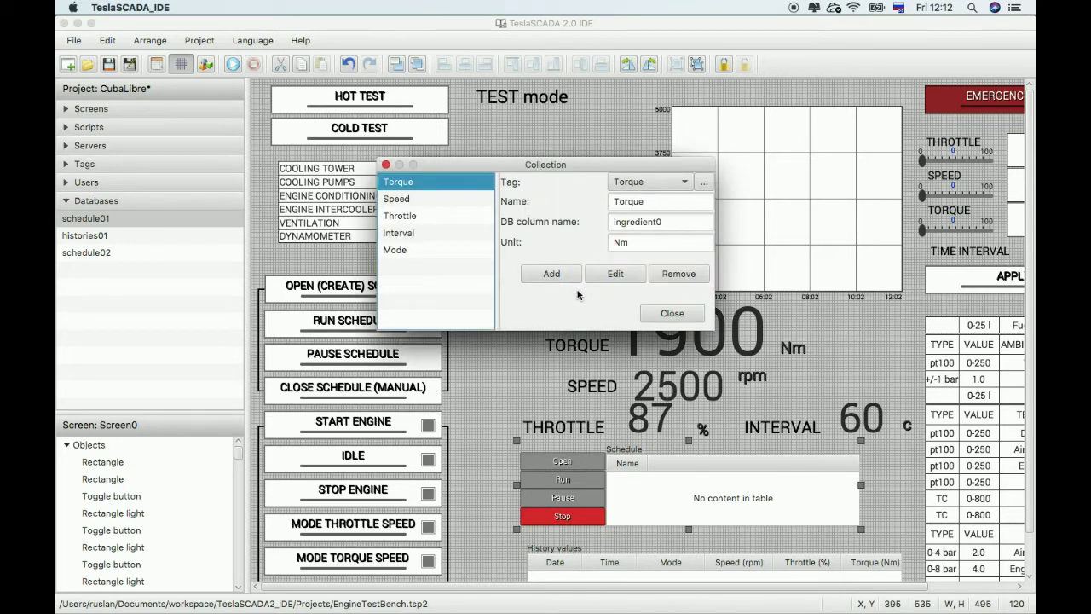
click(405, 200)
key(Up)
click(406, 201)
click(406, 218)
click(405, 234)
click(406, 250)
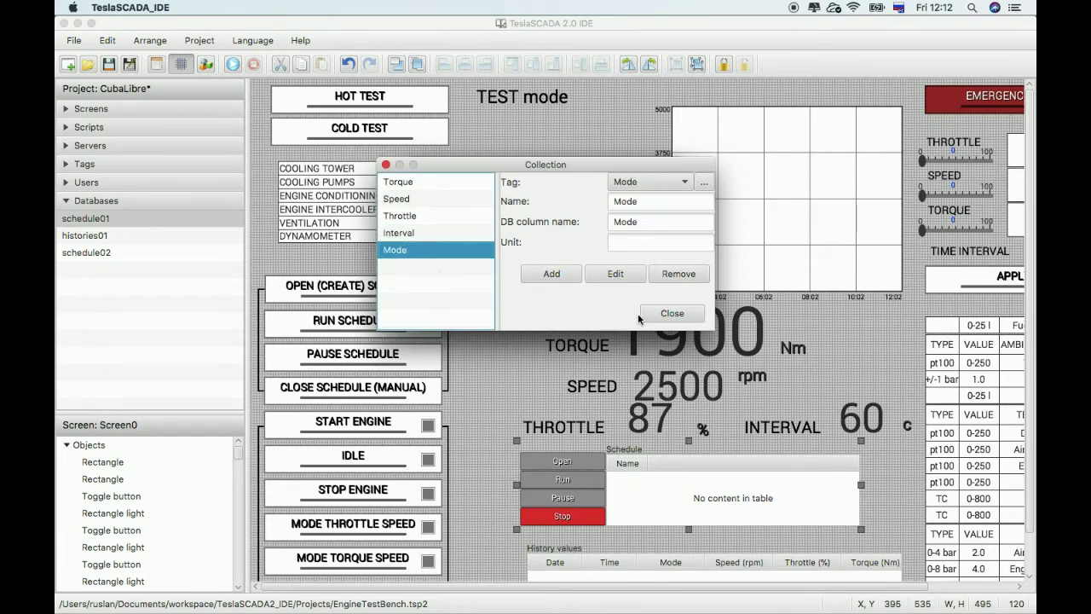
click(662, 315)
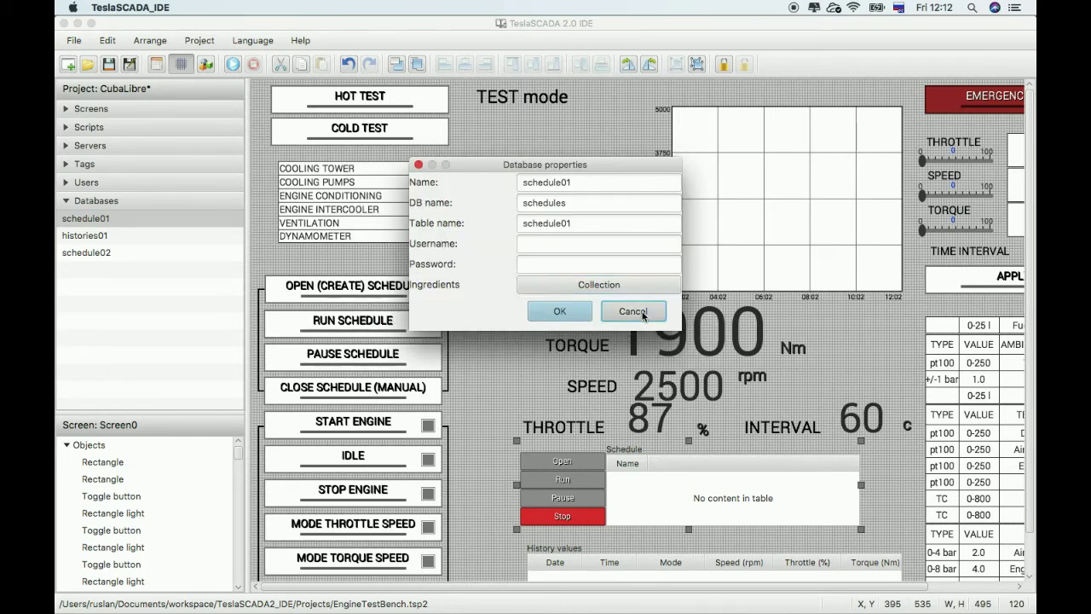
click(642, 315)
Step: Check the same five ingredients in schedule02's ingredient collection
click(104, 254)
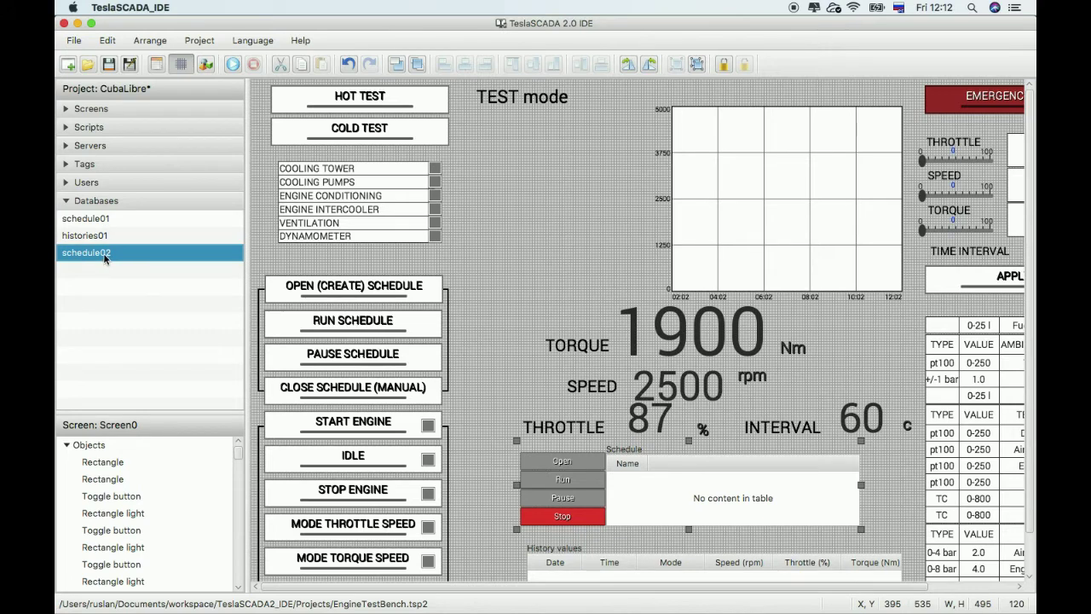
double_click(104, 254)
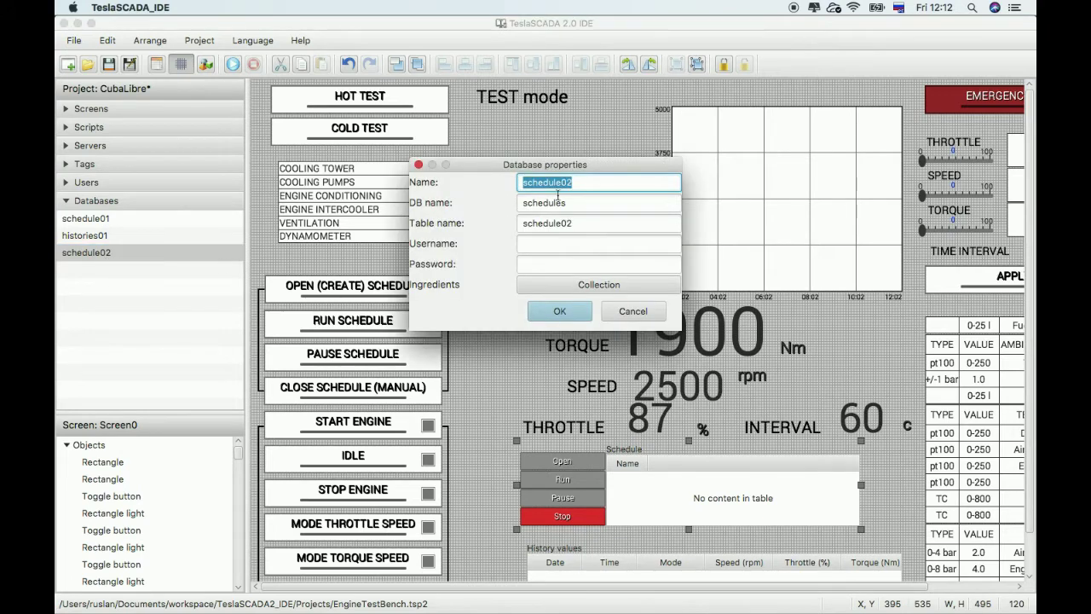
click(597, 285)
click(415, 199)
click(405, 182)
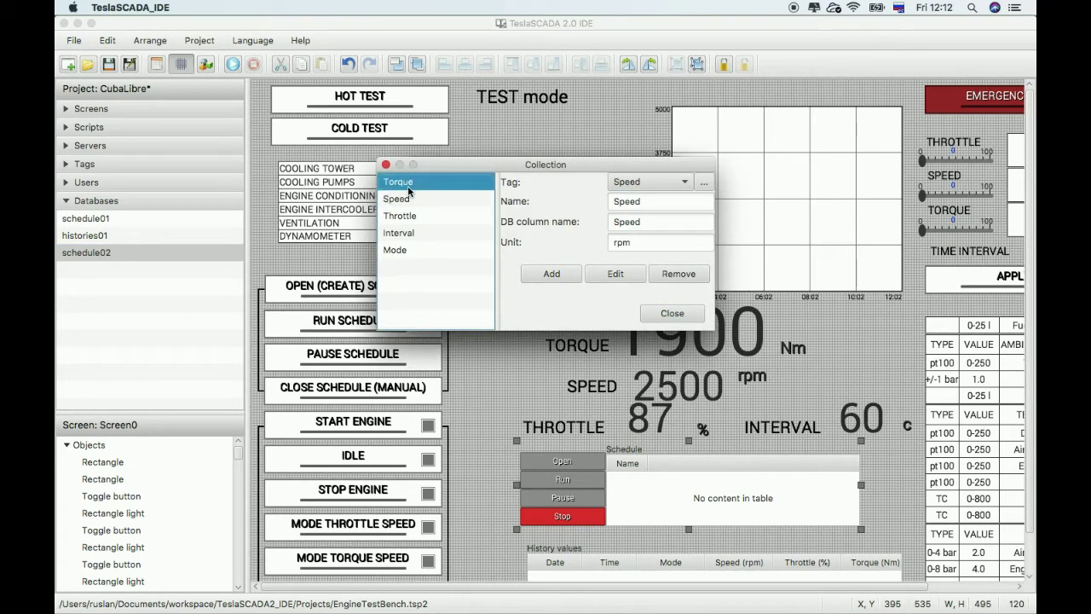
click(407, 199)
click(406, 216)
click(406, 233)
click(407, 250)
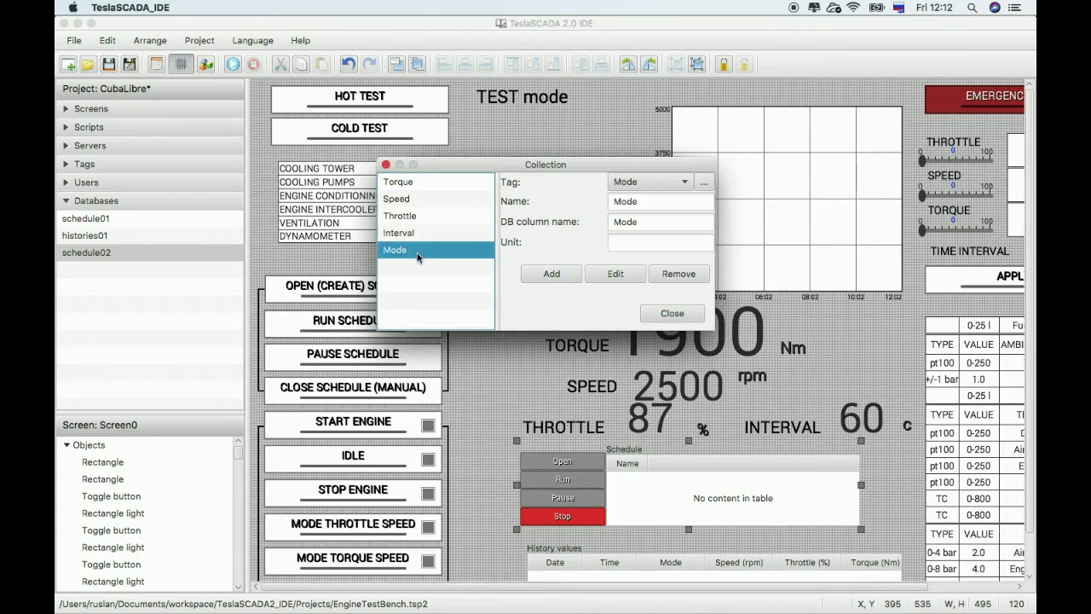
click(664, 313)
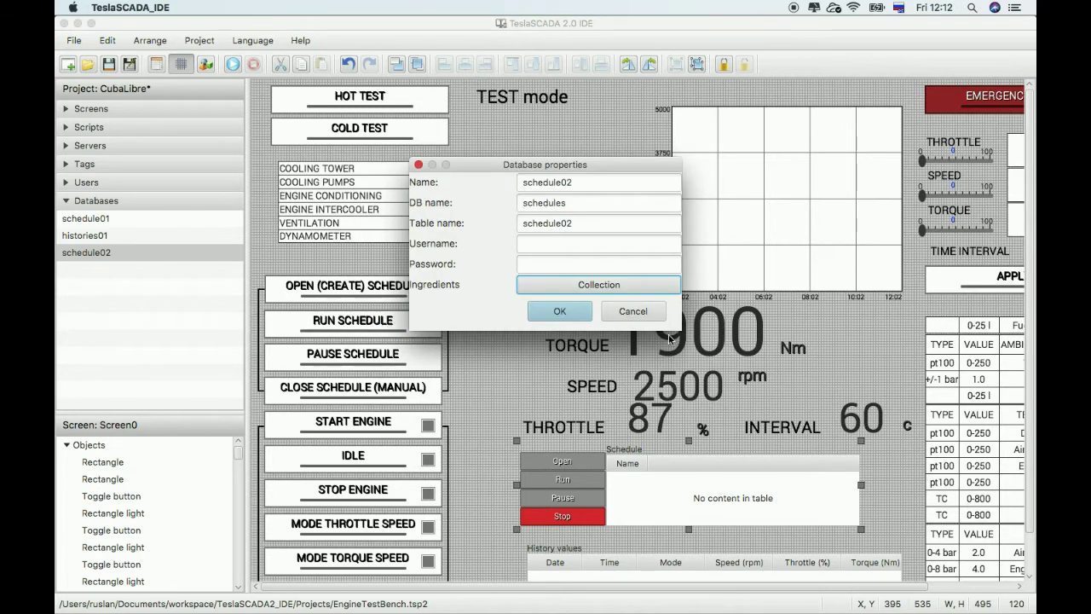
Step: Bind the Schedule table to default schedule schedule01, using the Interval tag as its time interval
click(645, 312)
double_click(695, 469)
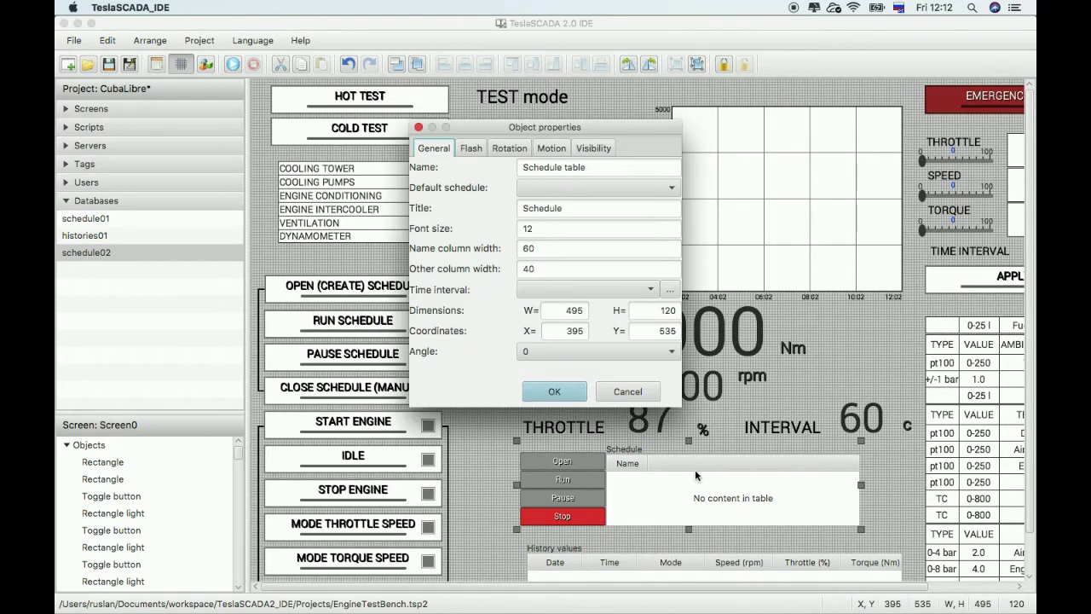
click(588, 187)
click(569, 209)
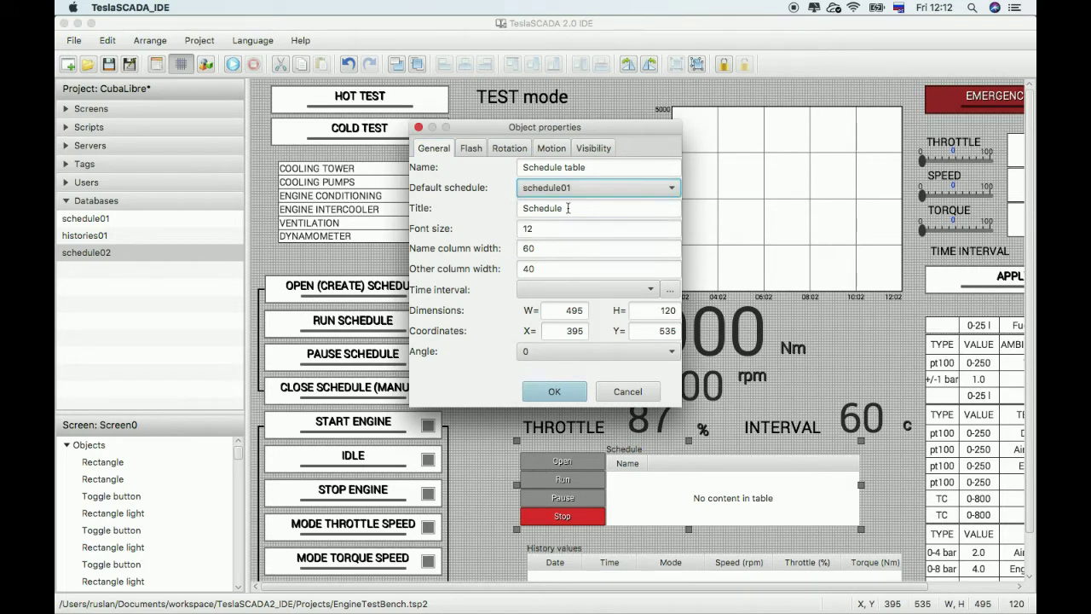
click(604, 290)
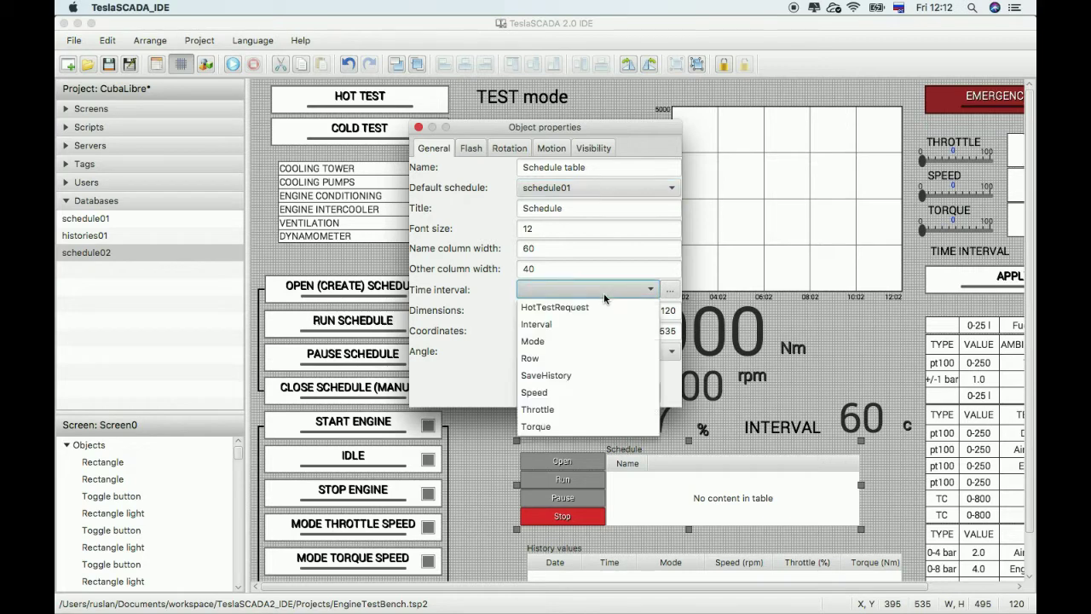
click(571, 326)
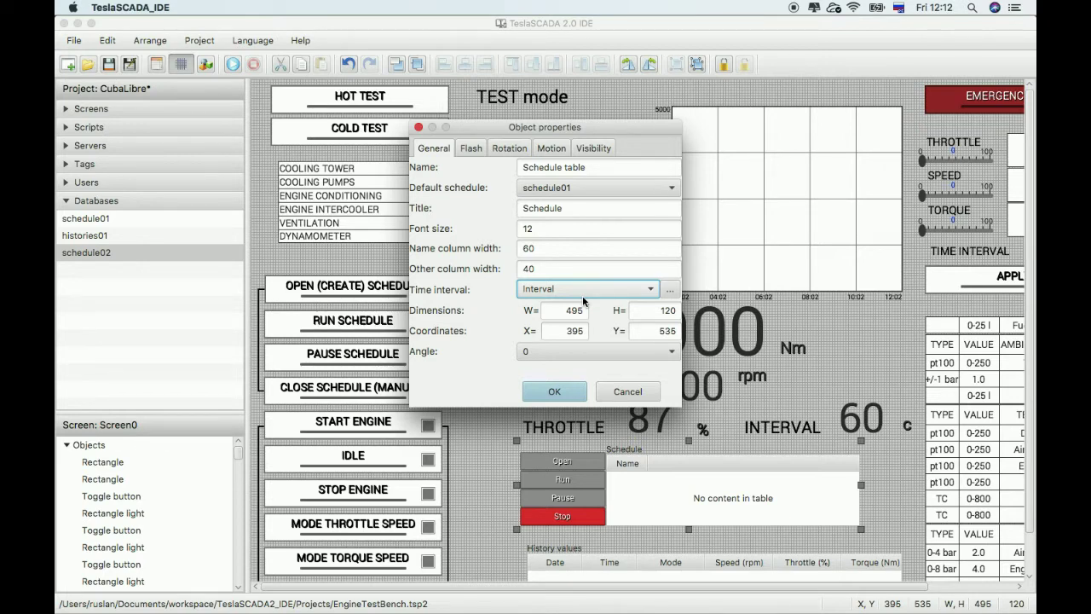
click(564, 389)
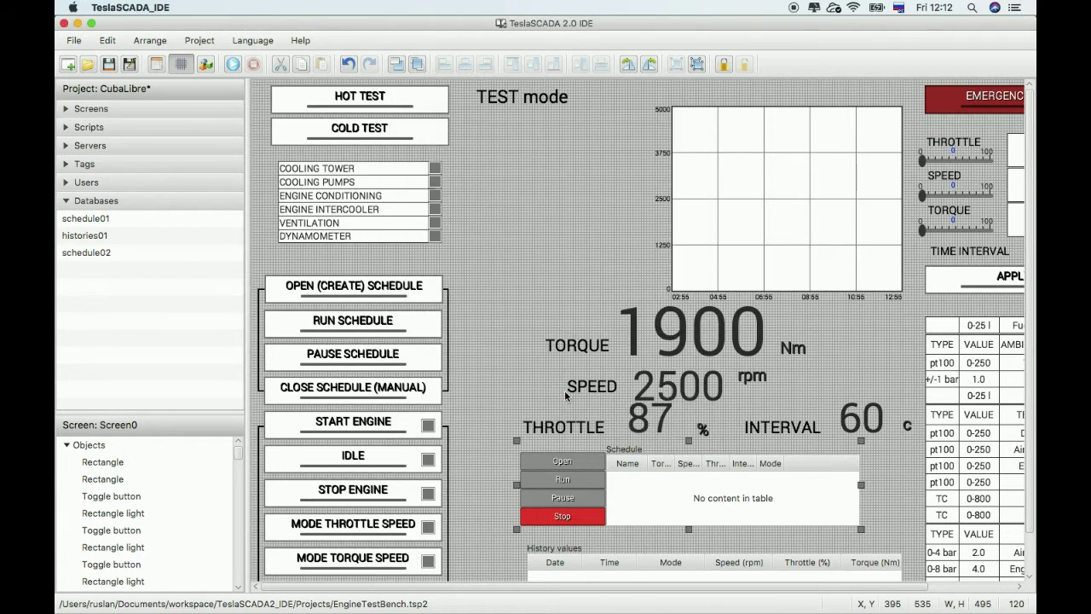
Step: Set the Schedule table's name column width to 100 and other column width to 60
double_click(746, 475)
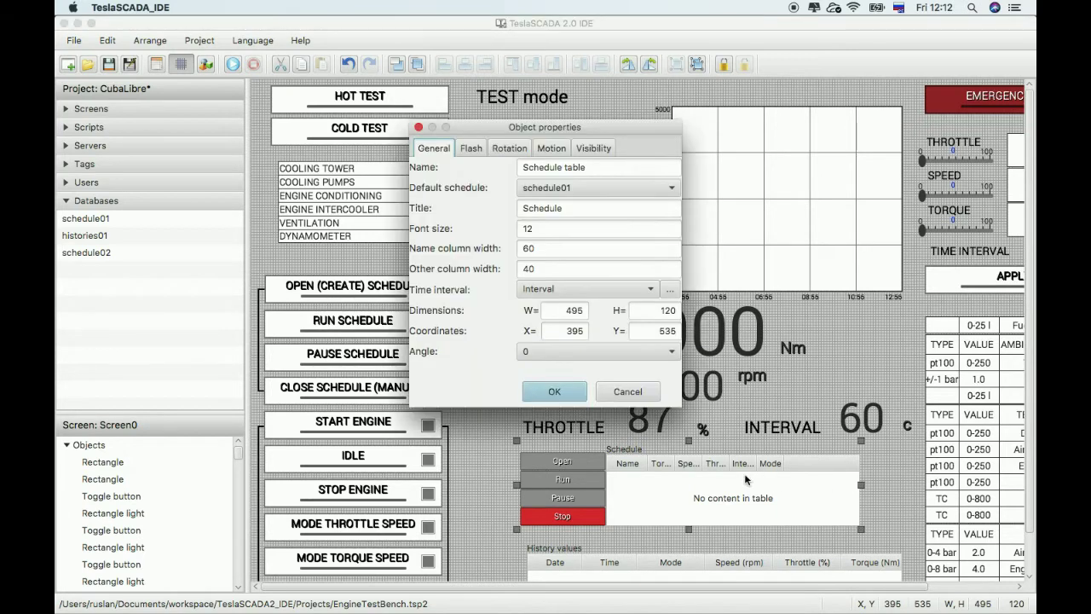
double_click(542, 252)
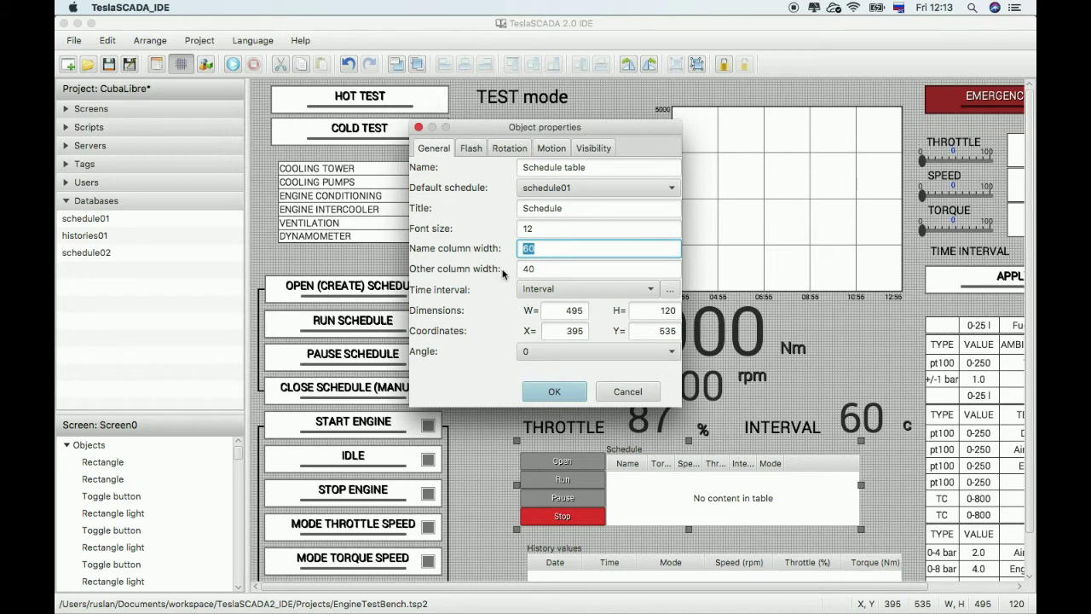
text(100)
key(Tab)
text(60)
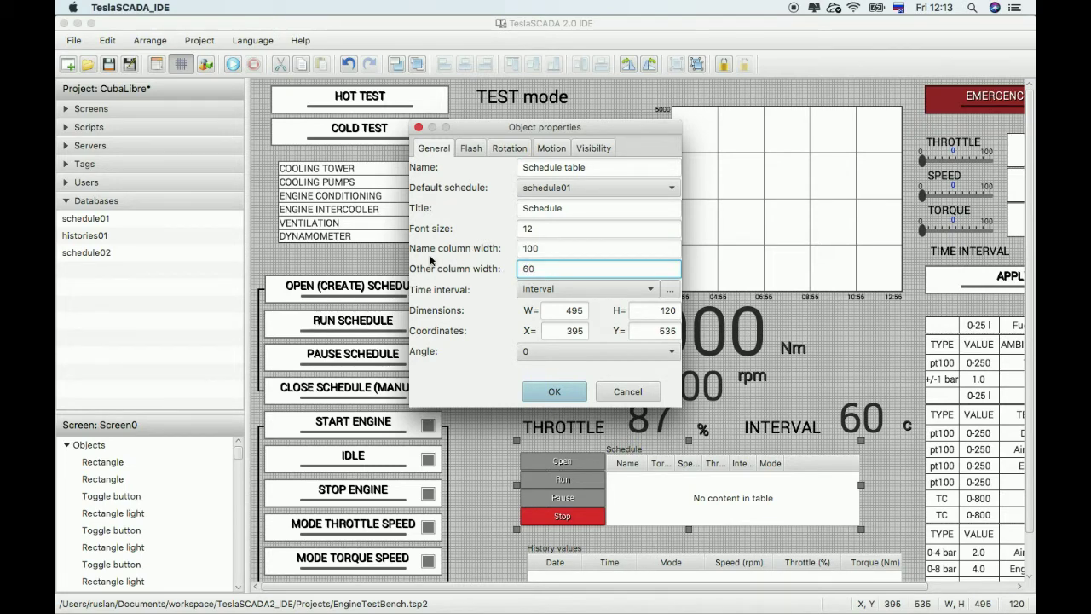
click(534, 389)
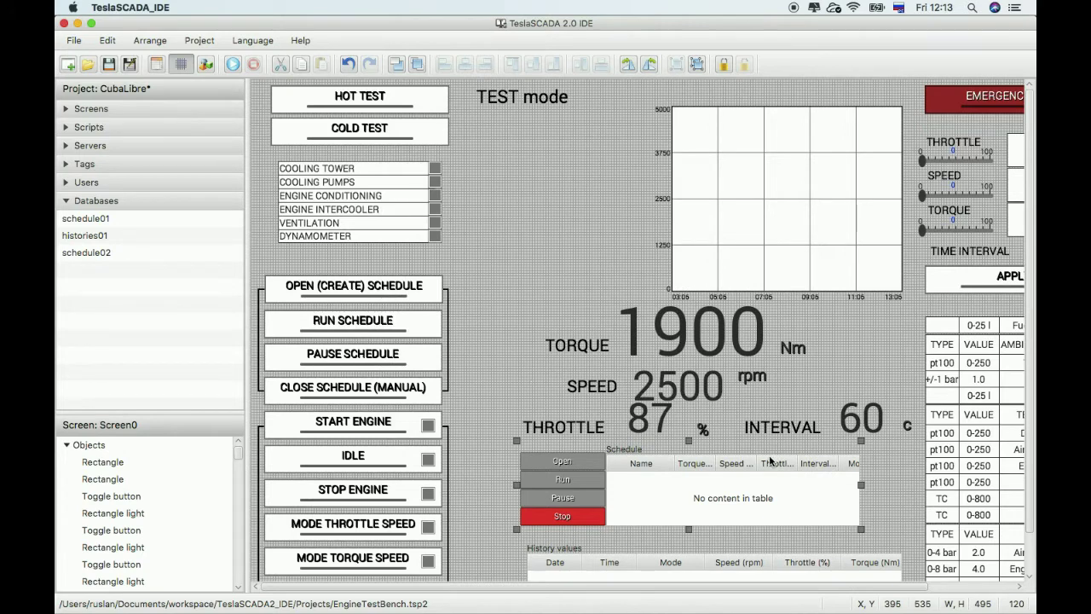
Step: Widen the Schedule table to 655 with other column width 80, nudge it left, and save
drag(862, 482, 908, 483)
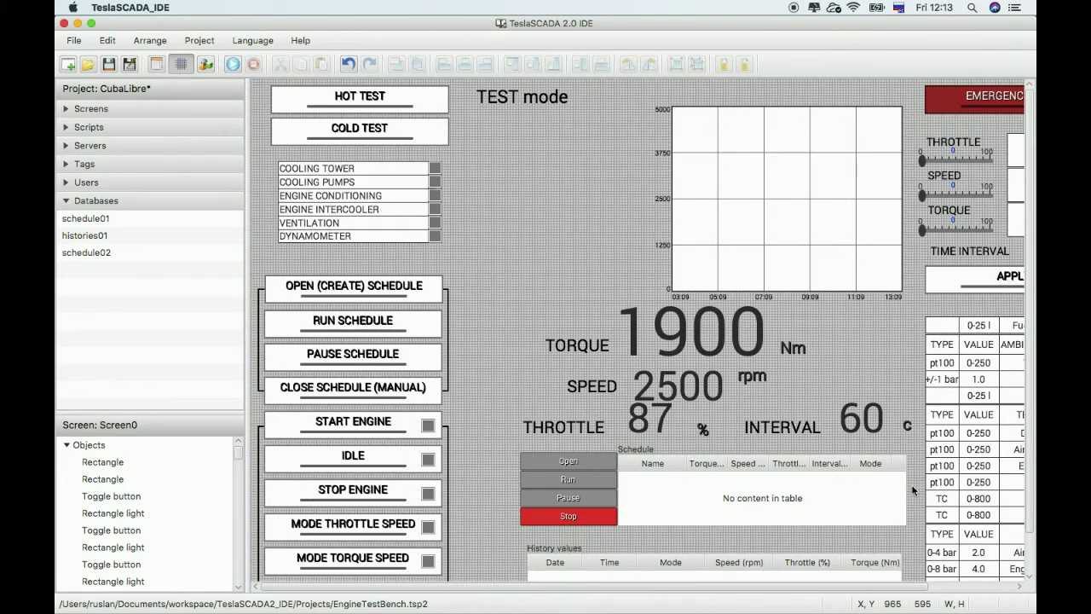
double_click(738, 496)
drag(537, 268, 447, 269)
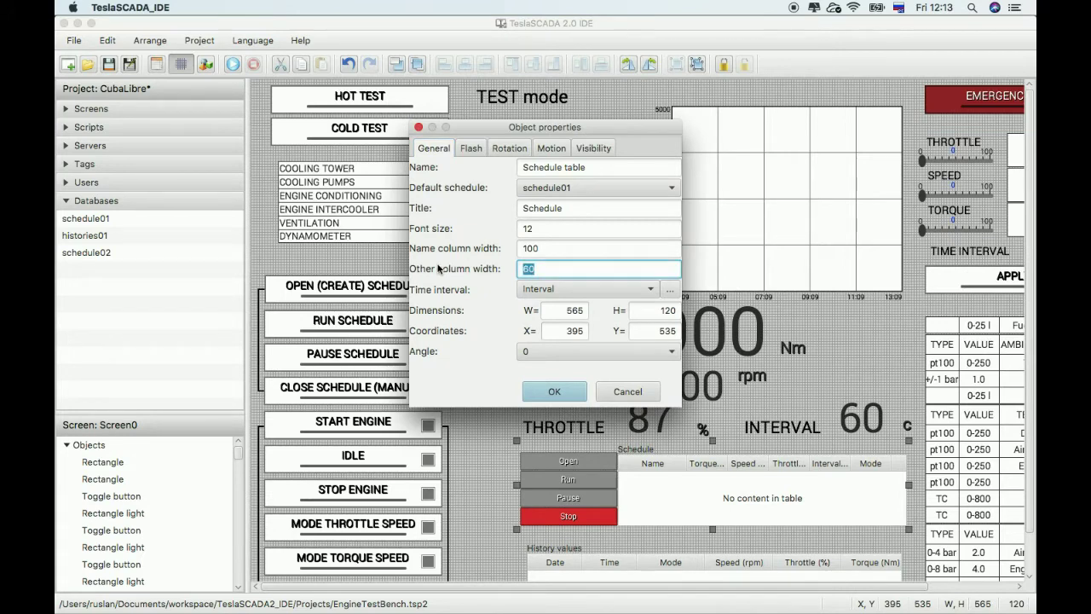
text(80)
click(556, 391)
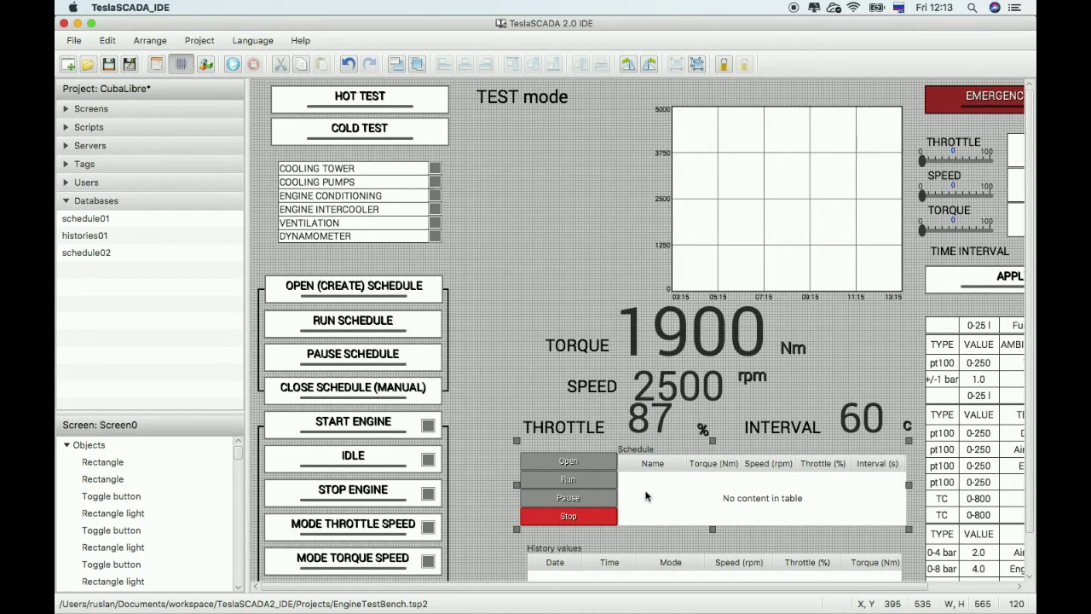
drag(517, 484, 472, 486)
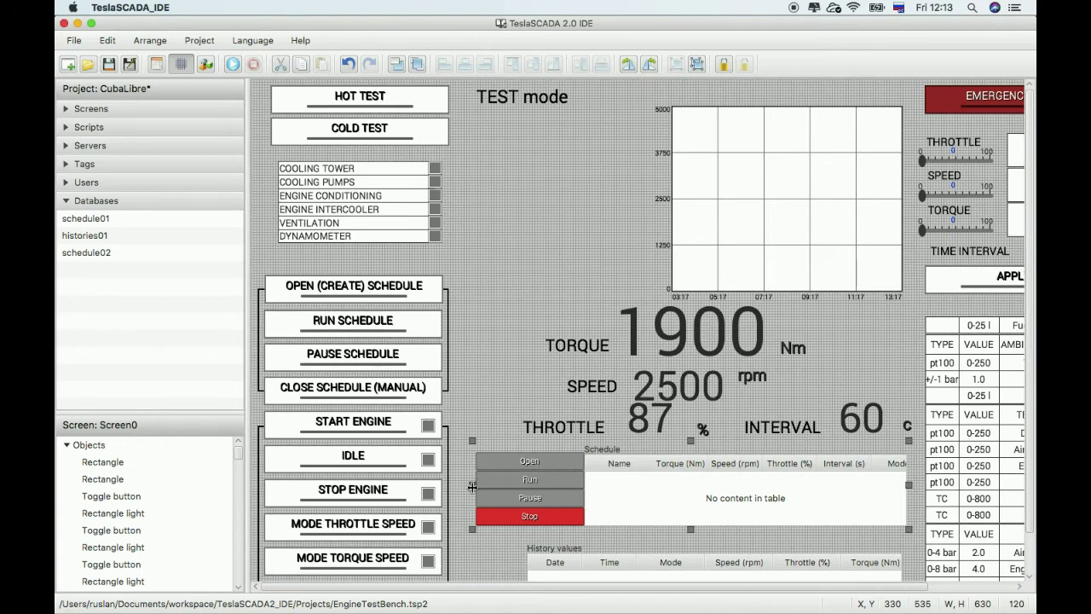
drag(909, 484, 926, 486)
drag(814, 483, 801, 488)
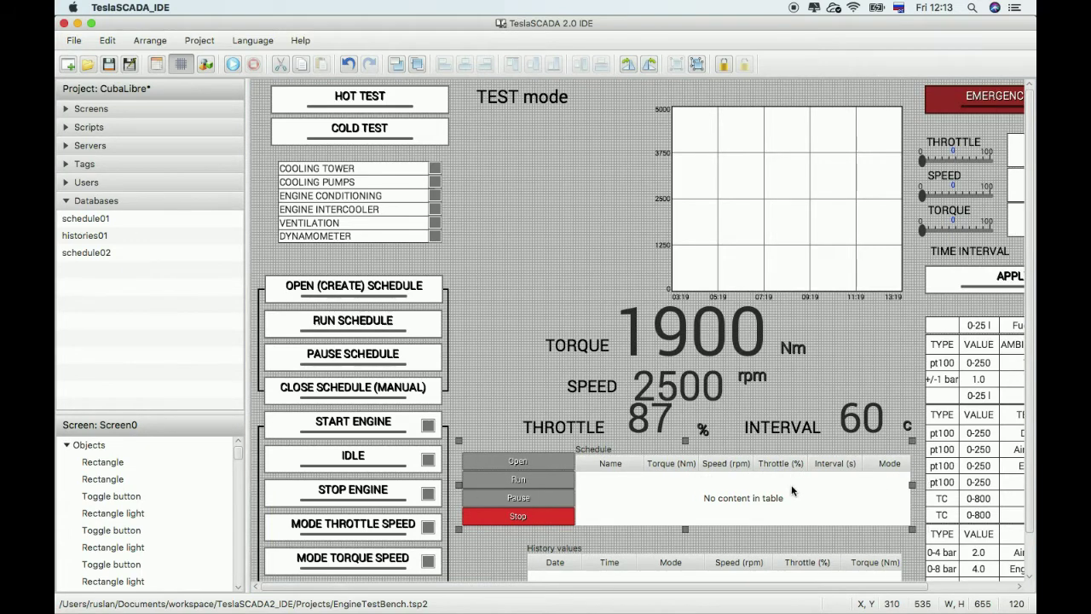
click(110, 66)
Step: Start the project in runtime mode
right_click(599, 492)
click(524, 400)
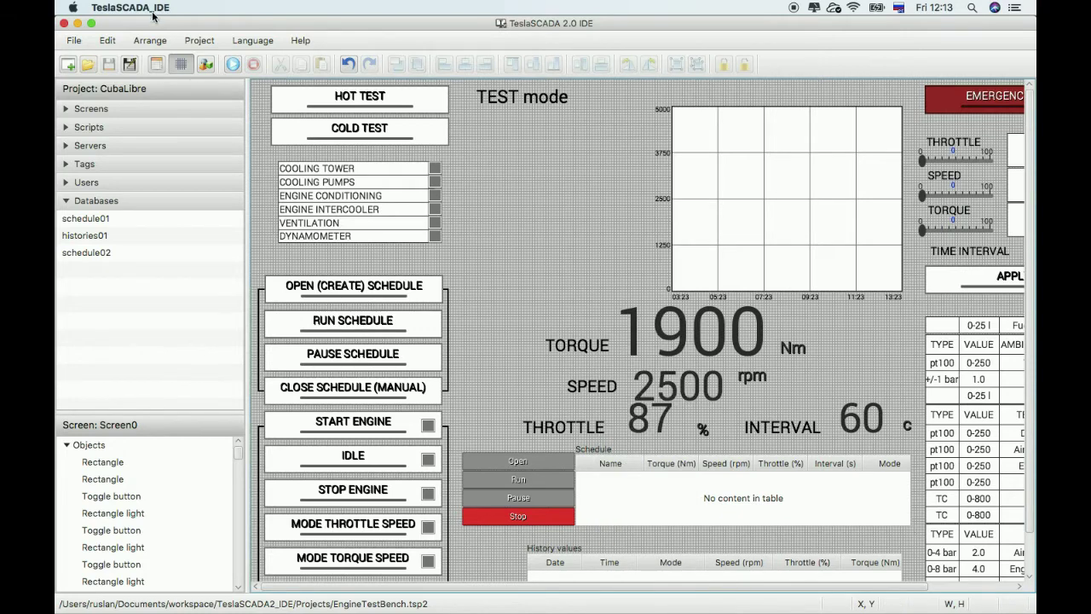
click(232, 64)
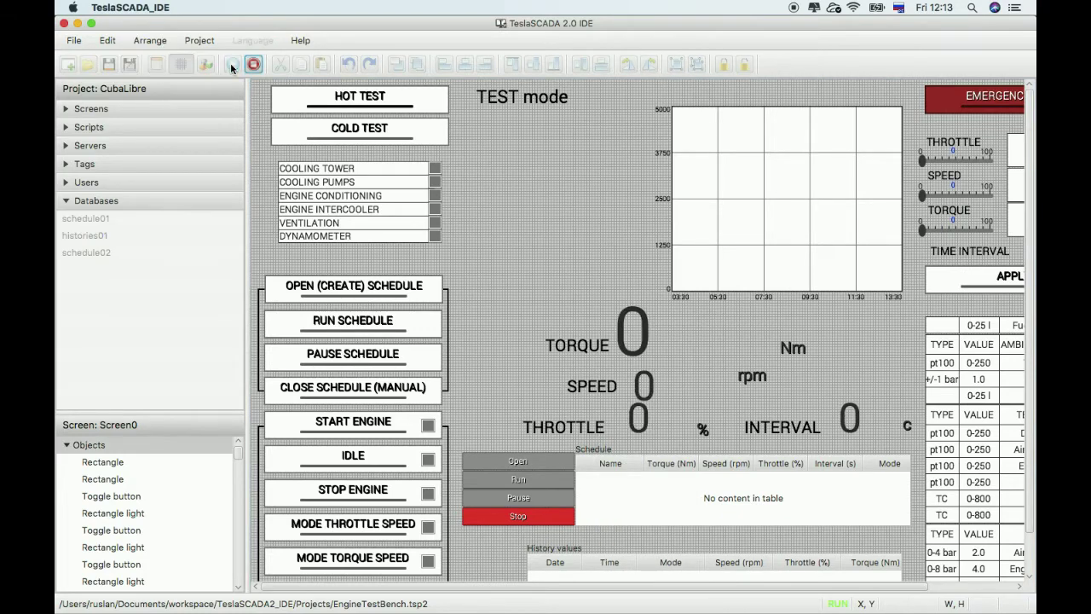
Step: Add a schedule row named First with torque 1000, throttle 90, interval 20 and mode 1
right_click(621, 498)
click(630, 515)
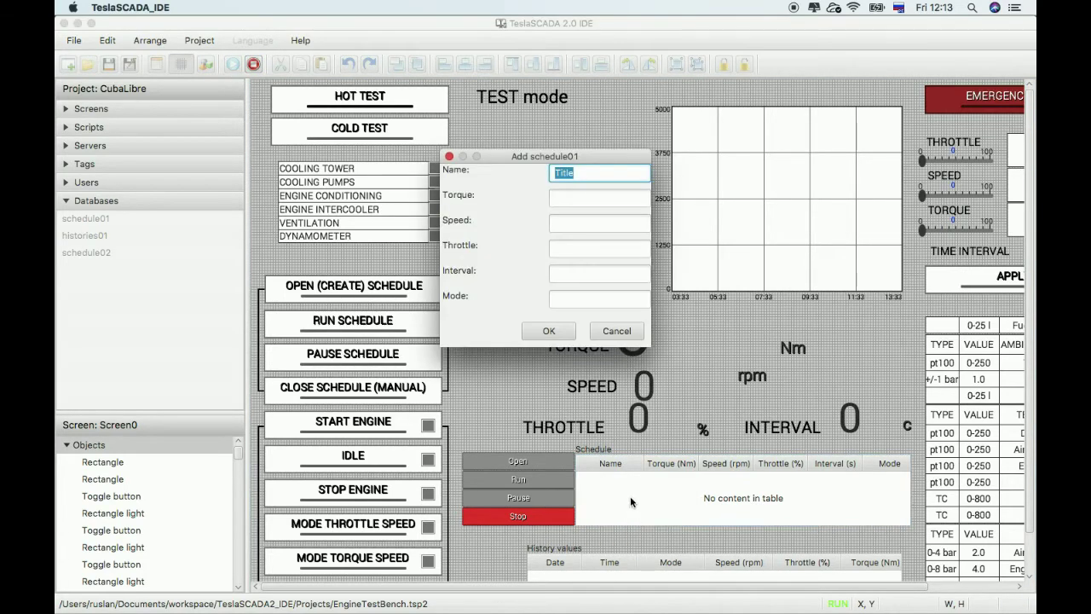
text(Acd)
key(BackSpace)
key(BackSpace)
key(BackSpace)
key(ctrl+space)
text(First)
click(569, 197)
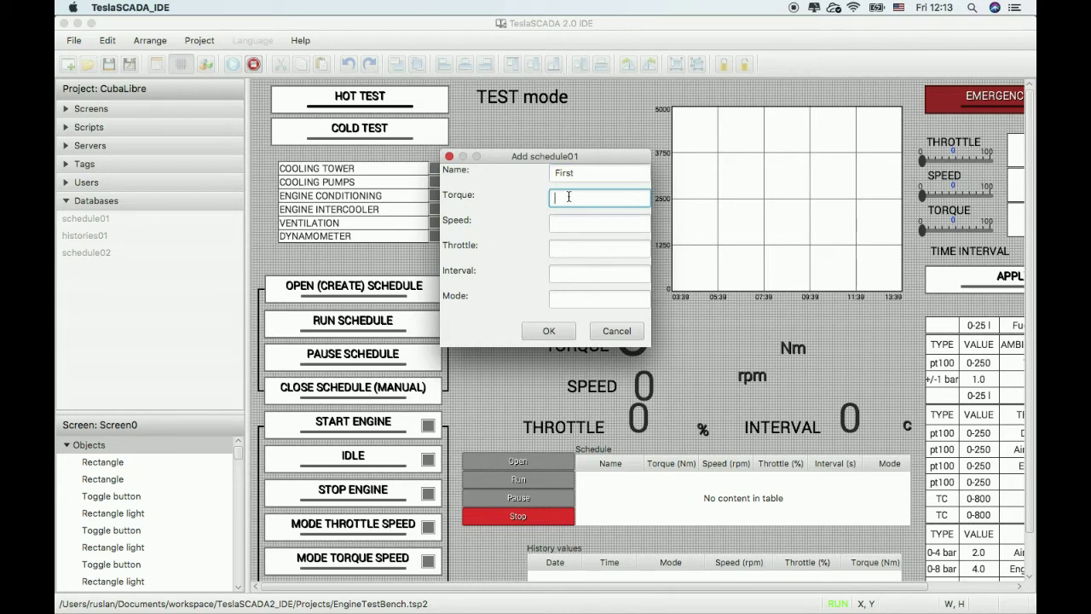
text(1000)
click(558, 223)
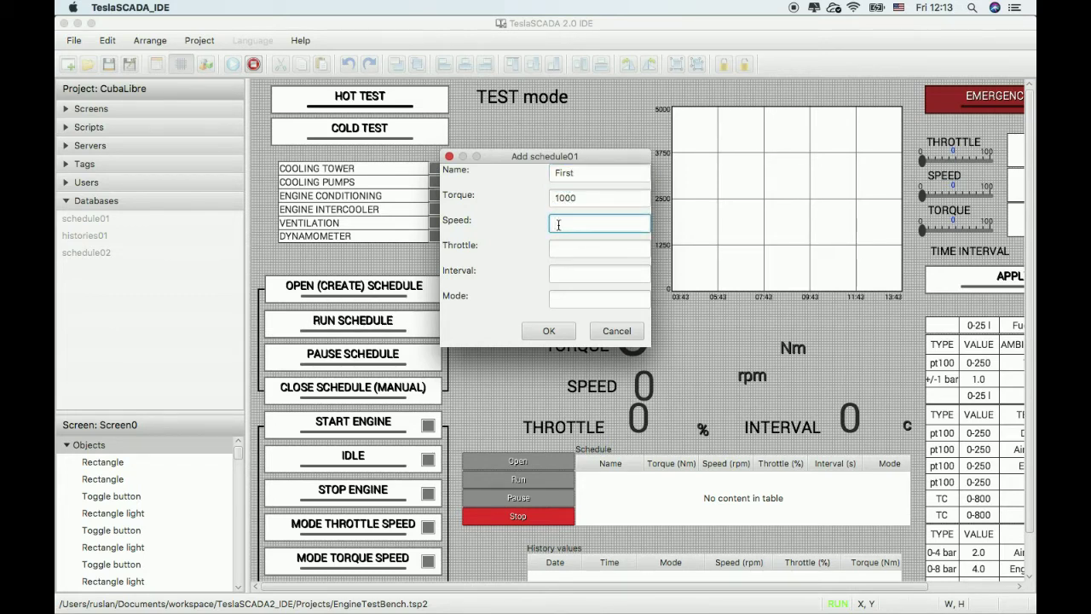
text(1050)
click(565, 244)
text(1)
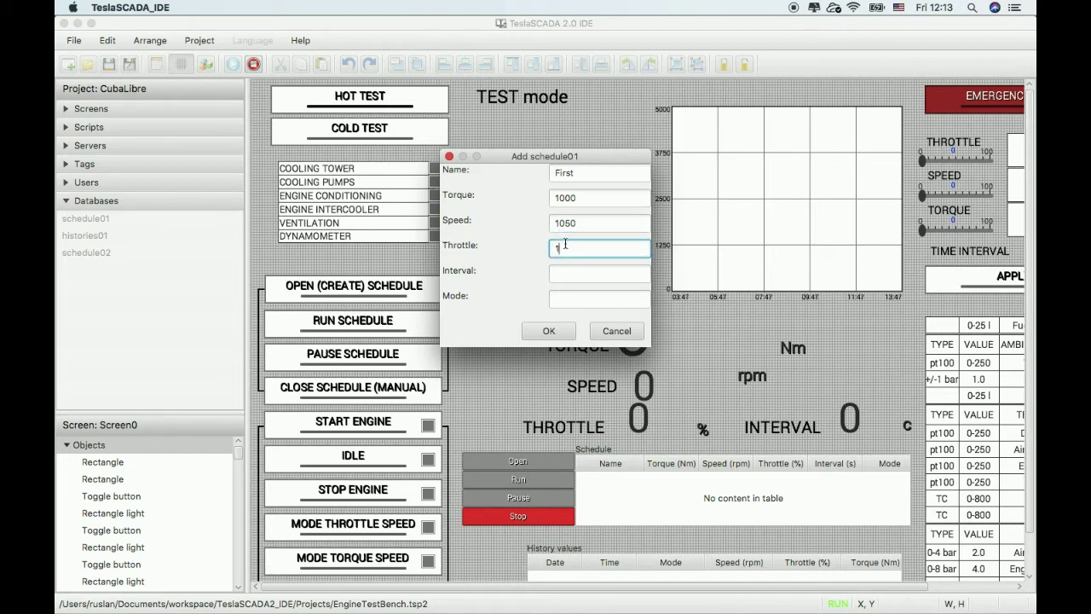
text(0)
key(BackSpace)
key(BackSpace)
text(90)
click(563, 273)
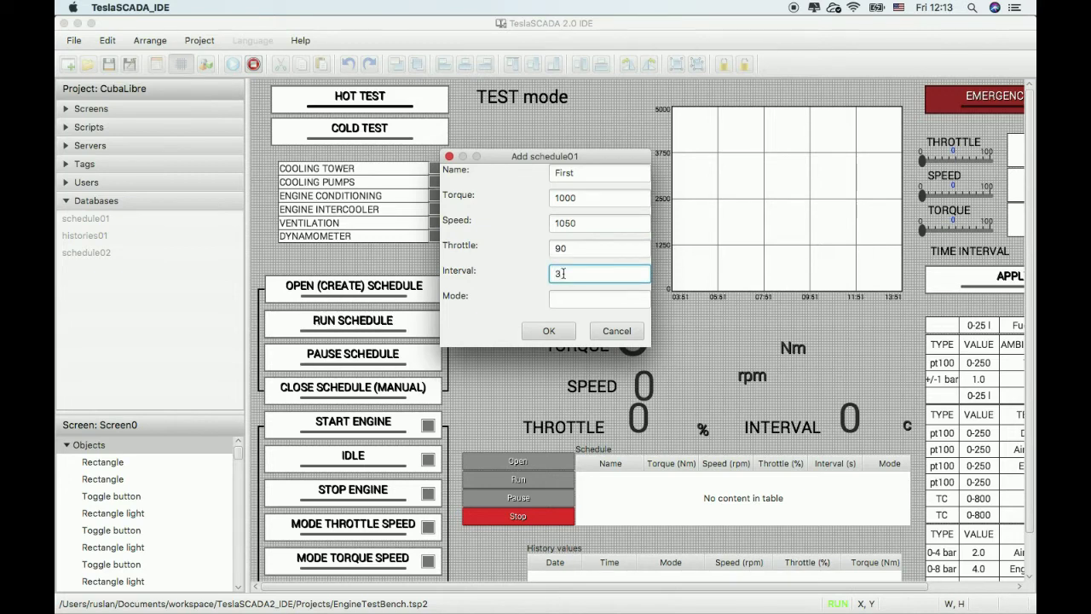
text(20)
click(569, 300)
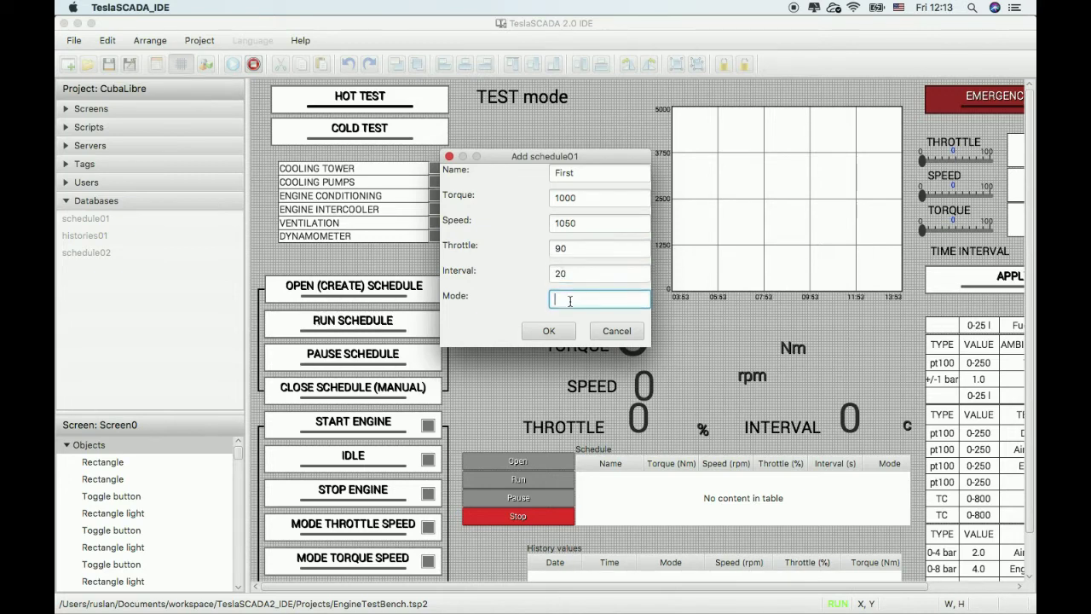
text(1)
click(559, 330)
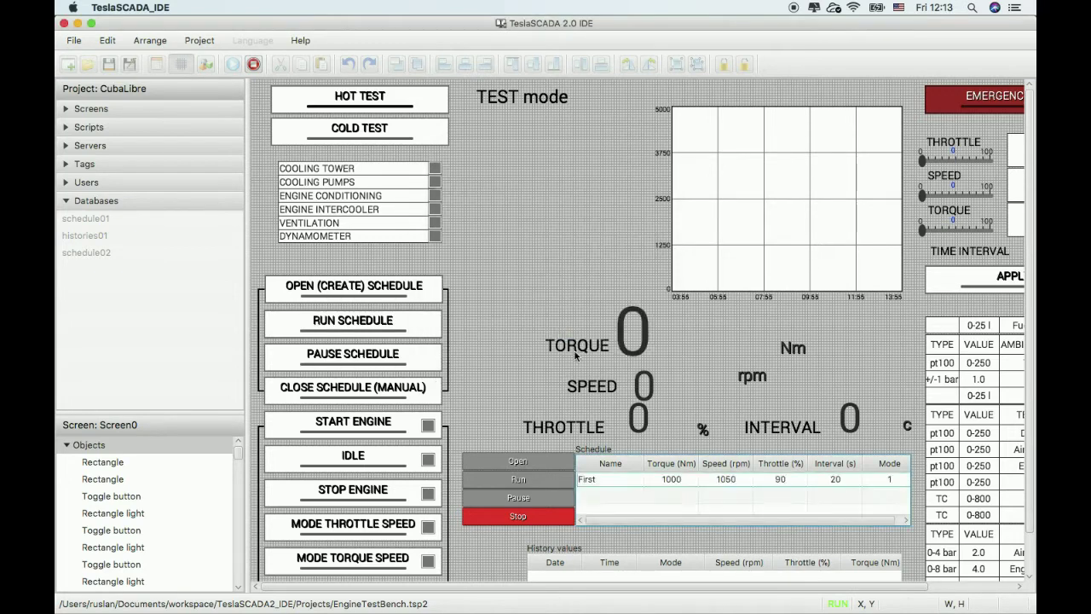
Step: Add a Second row copied from First with torque 2000, speed 2050, throttle 80 and mode 2
right_click(638, 485)
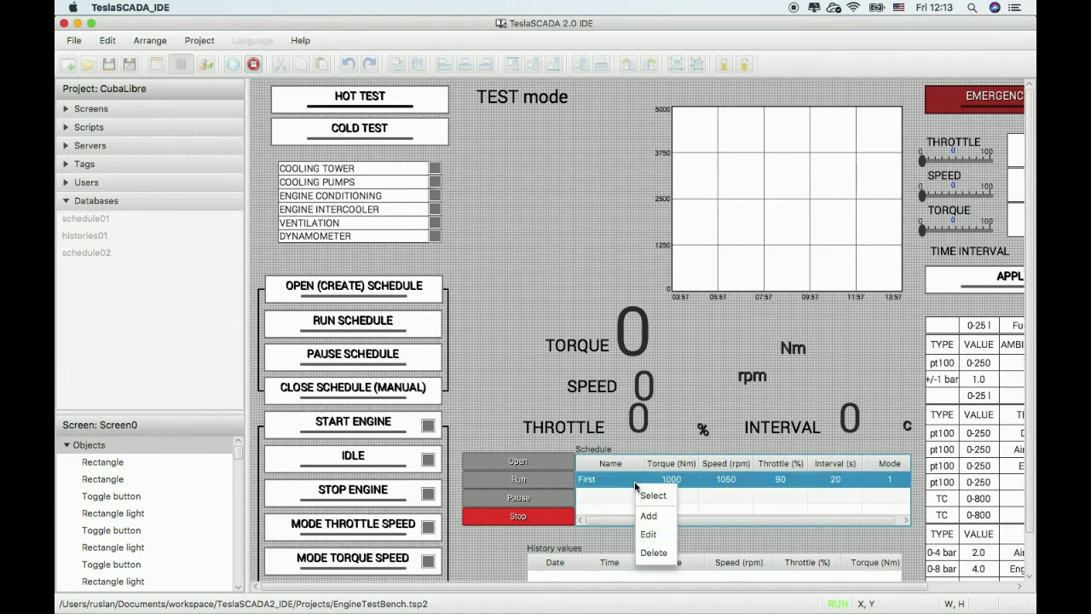
click(650, 513)
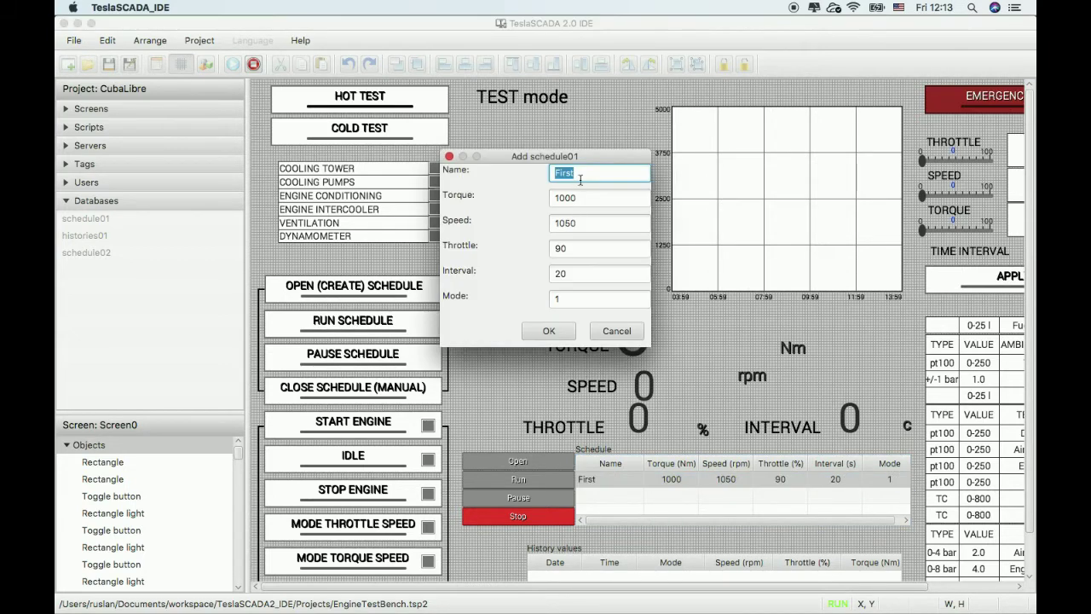
text(Seco)
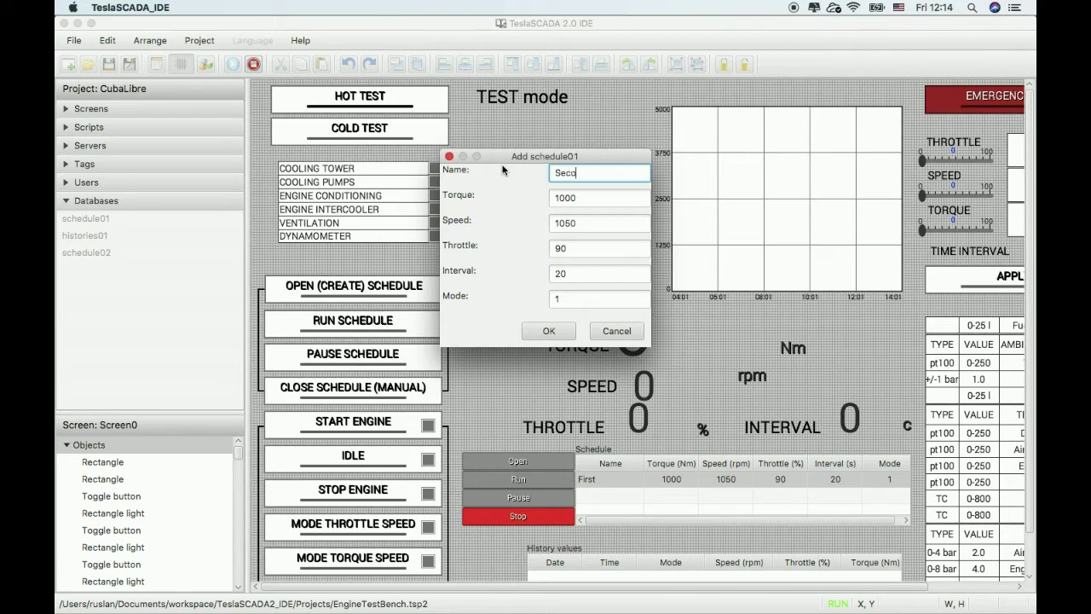
text(nd)
double_click(555, 199)
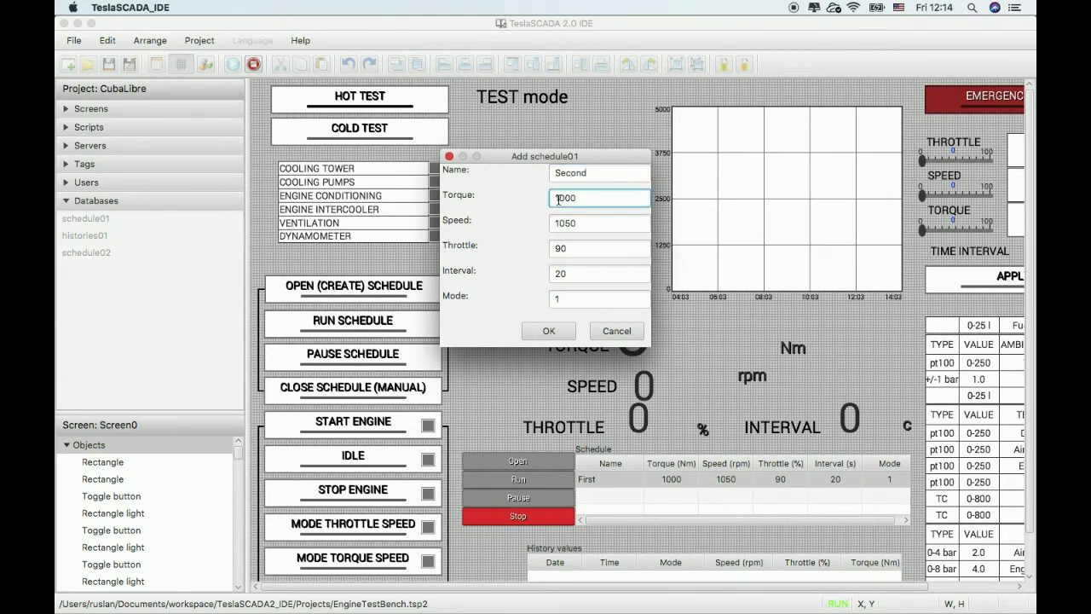
text(2000)
double_click(567, 223)
text(2050)
double_click(560, 248)
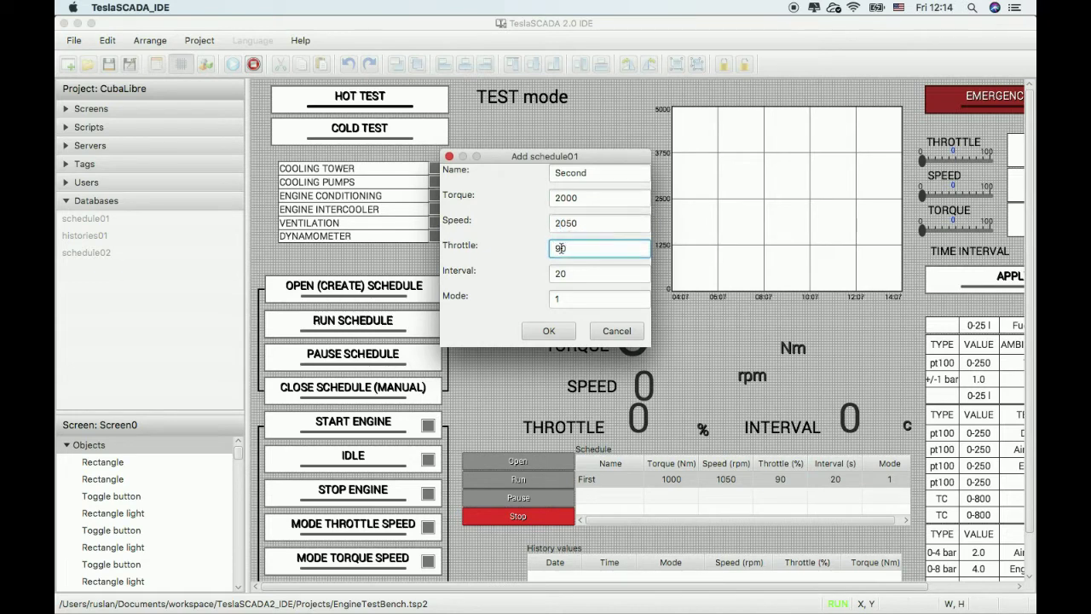
text(80)
double_click(557, 277)
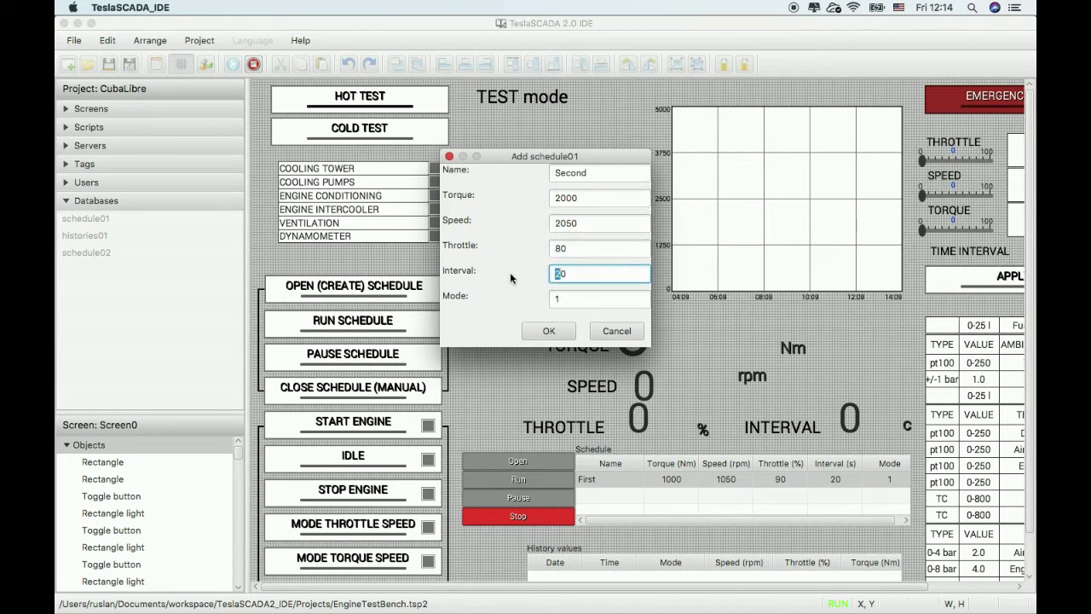
text(1)
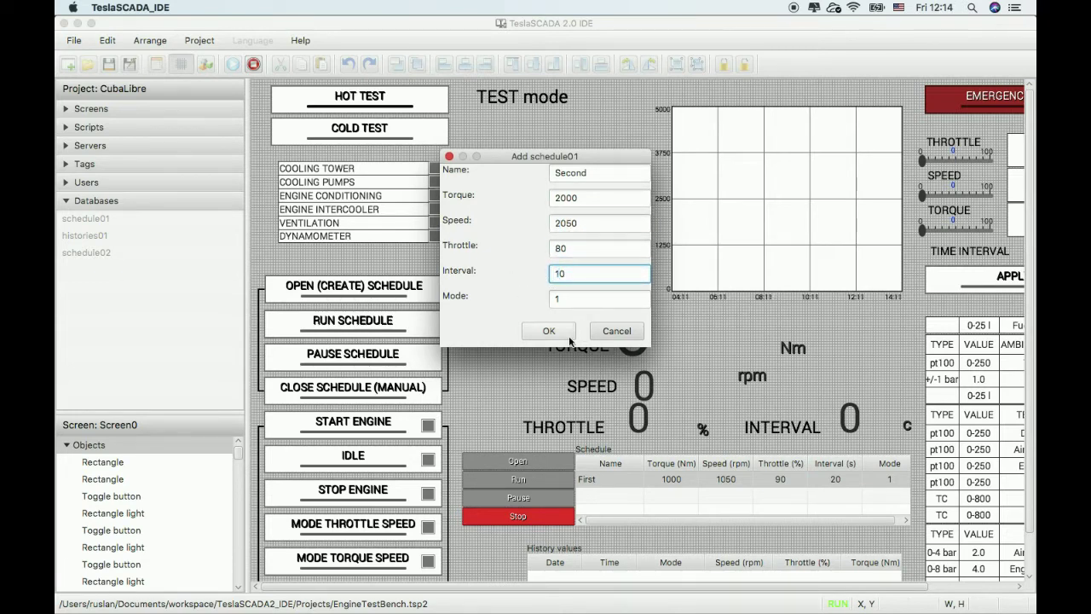
double_click(564, 300)
text(2)
click(549, 331)
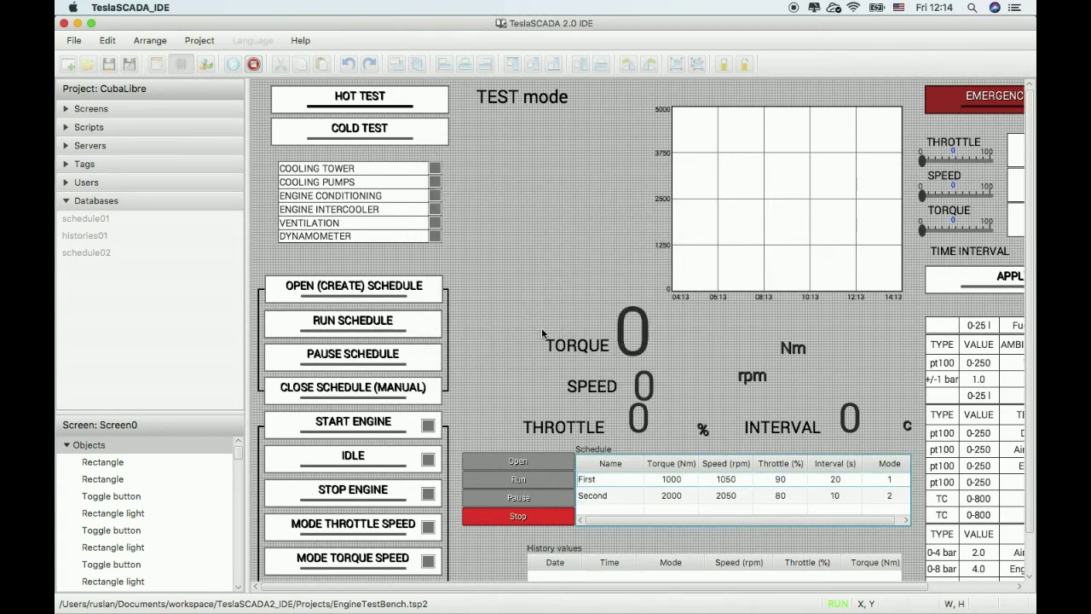
Step: Add a Third row with torque 3000, speed 3050, interval 15 and mode 3, then start the schedule
right_click(604, 497)
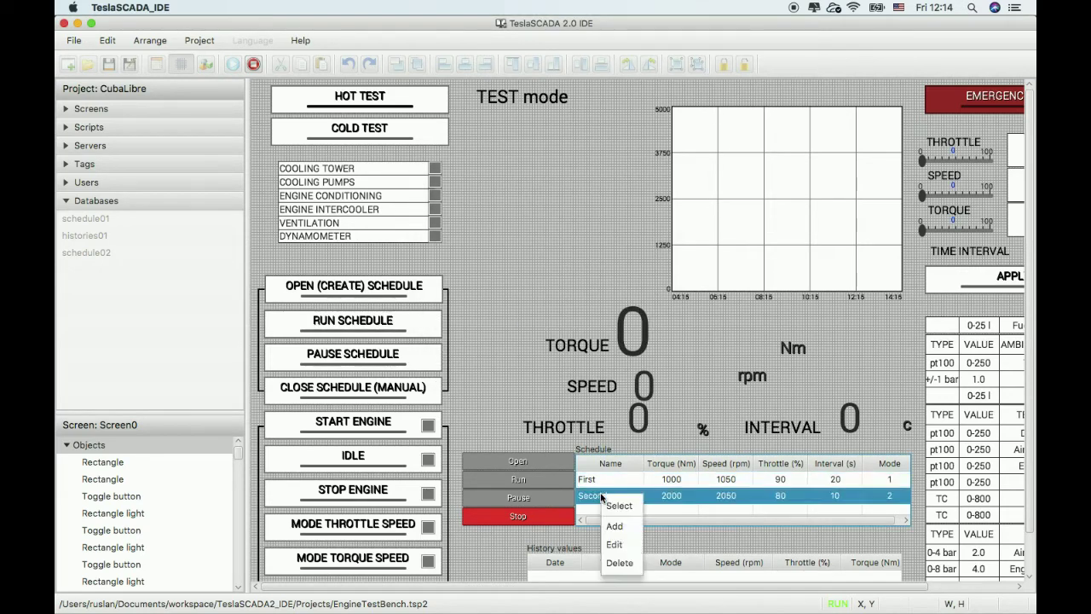
click(613, 524)
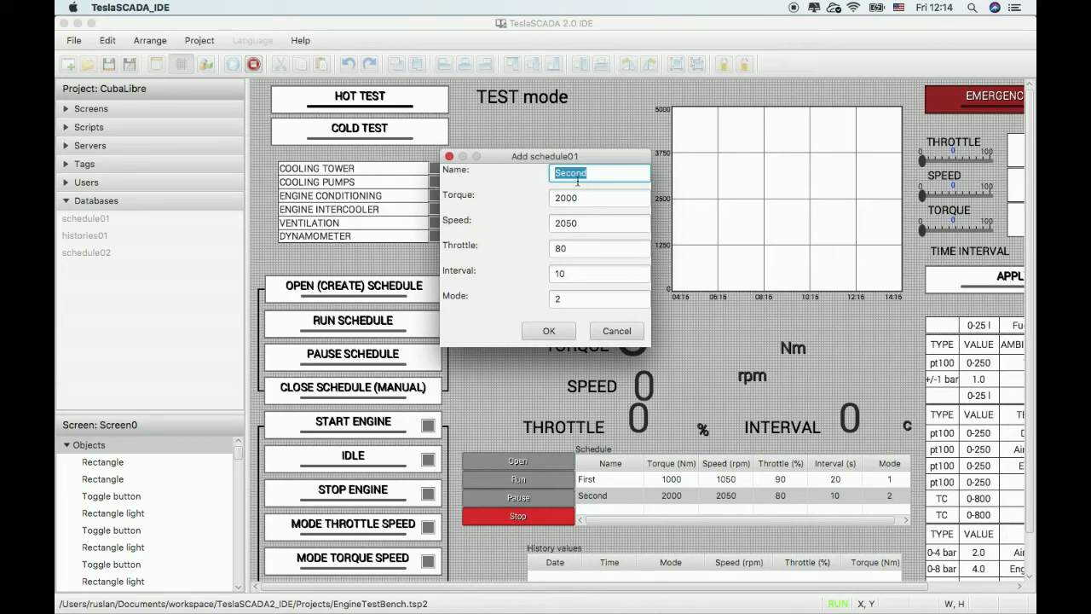
text(Third)
drag(561, 197, 517, 192)
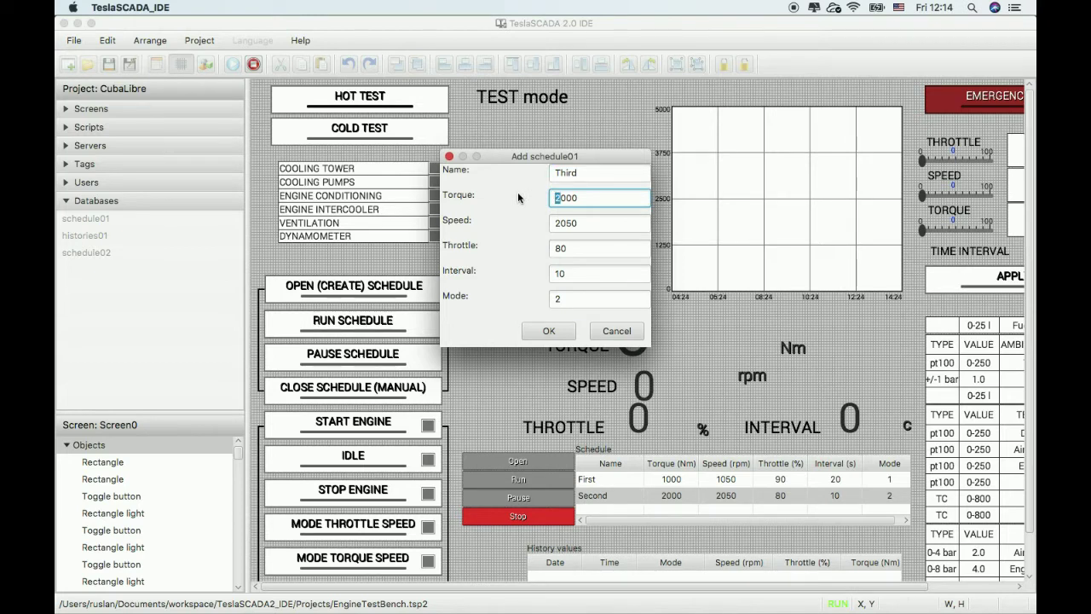
text(3)
drag(558, 221, 520, 281)
text(3)
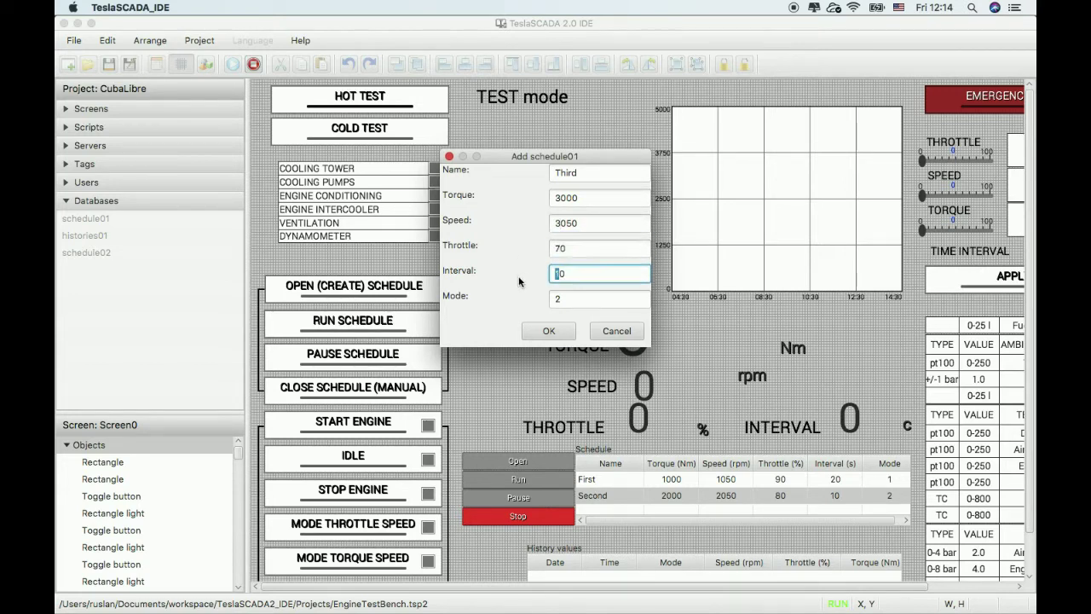
text(15)
key(BackSpace)
key(Tab)
text(3)
click(549, 330)
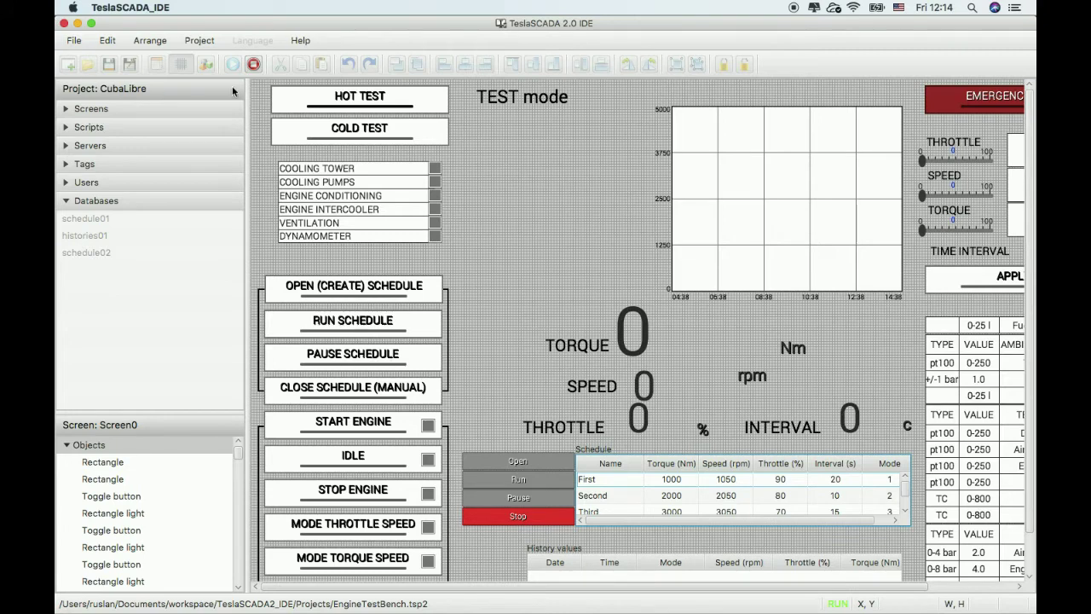
click(510, 481)
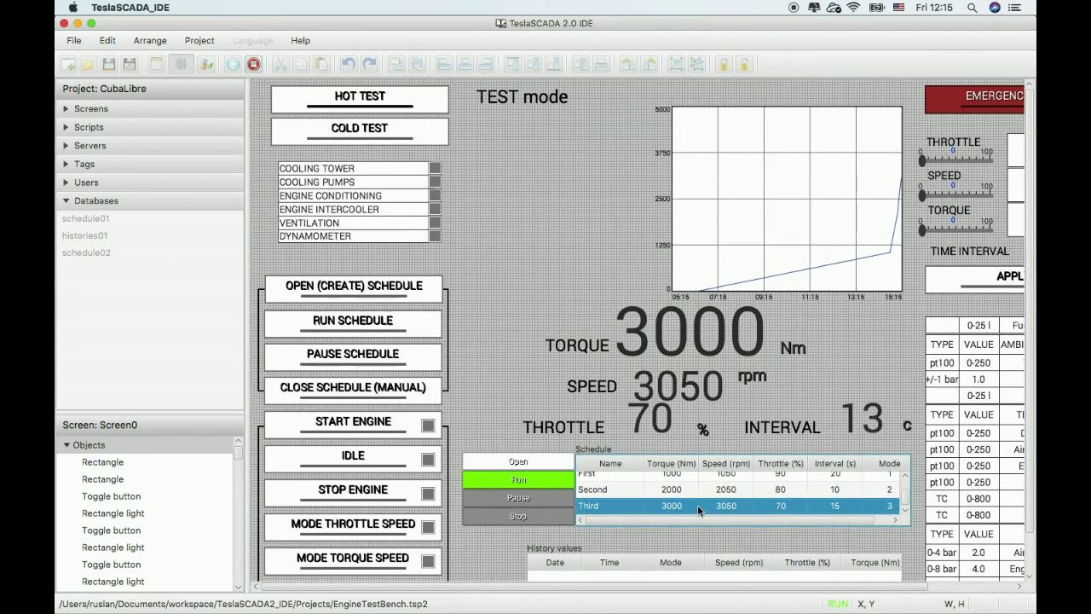
Step: Pause the running schedule, resume it, then stop it at 3000 Nm and 3050 rpm
click(554, 502)
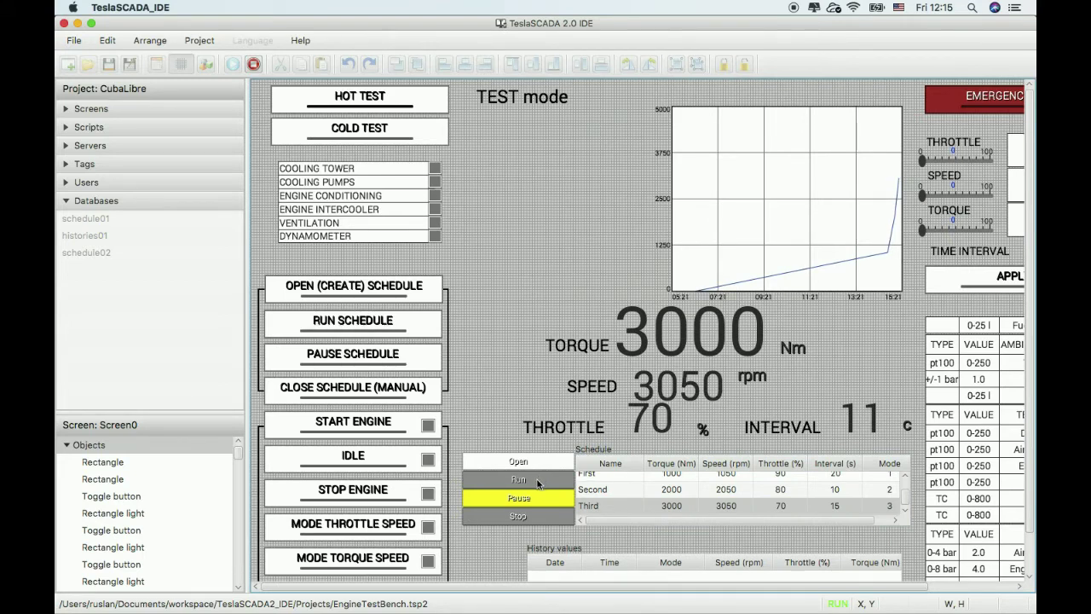
click(536, 477)
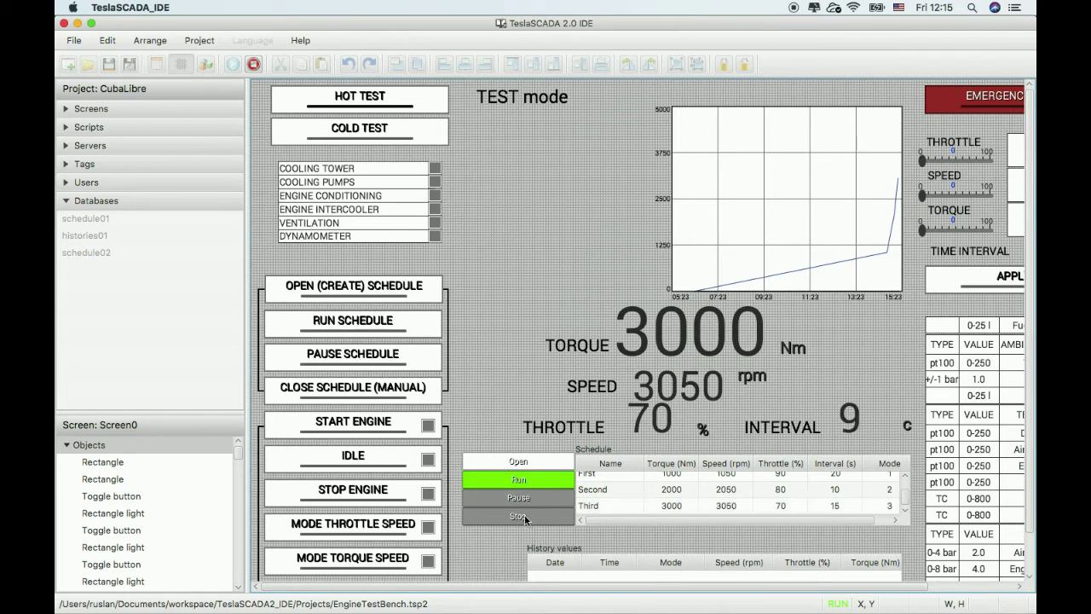
click(526, 517)
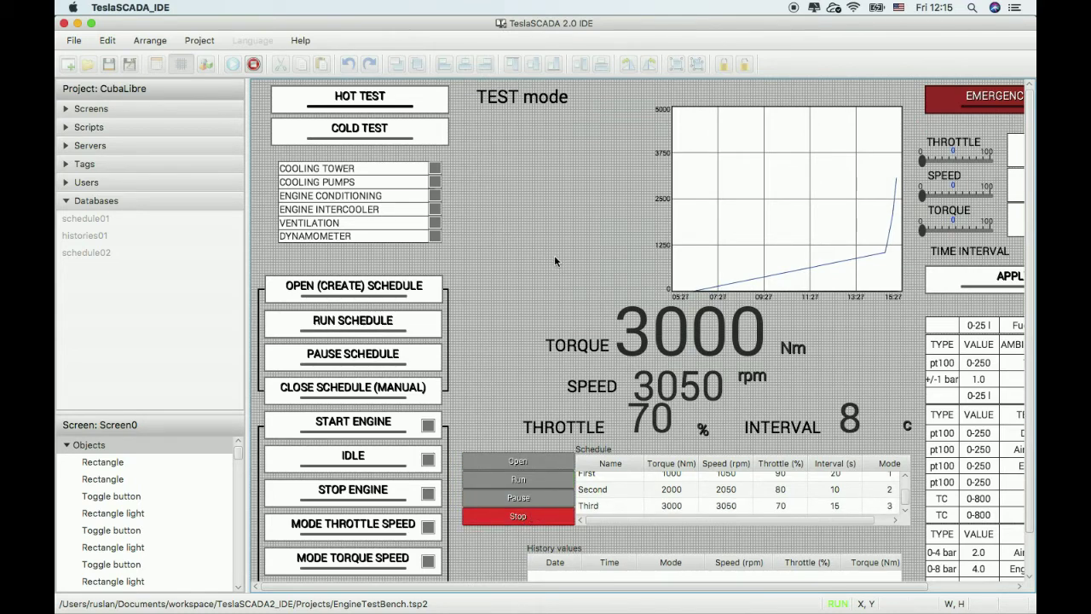
Step: Stop the runtime, place a Parameter table on Screen0, stretch it to 200 tall and open its properties
click(253, 64)
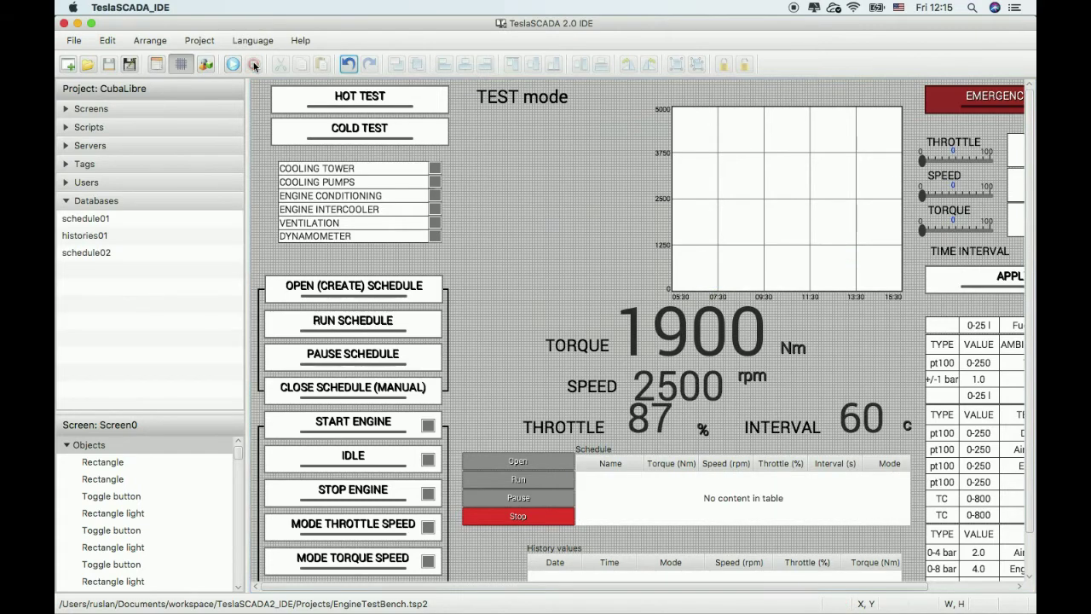
right_click(504, 261)
click(507, 267)
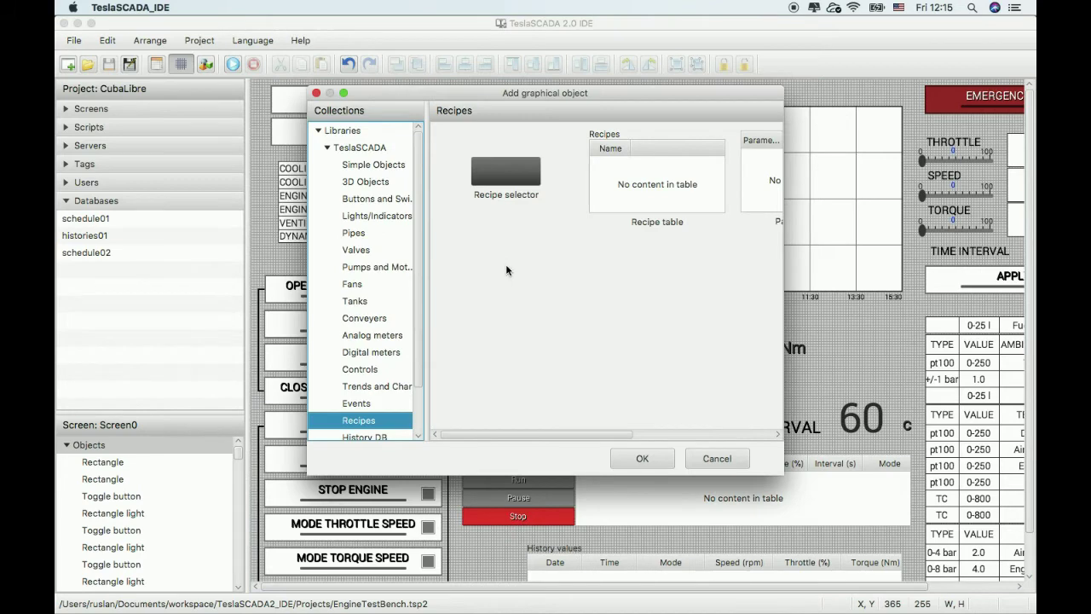
drag(511, 434, 825, 424)
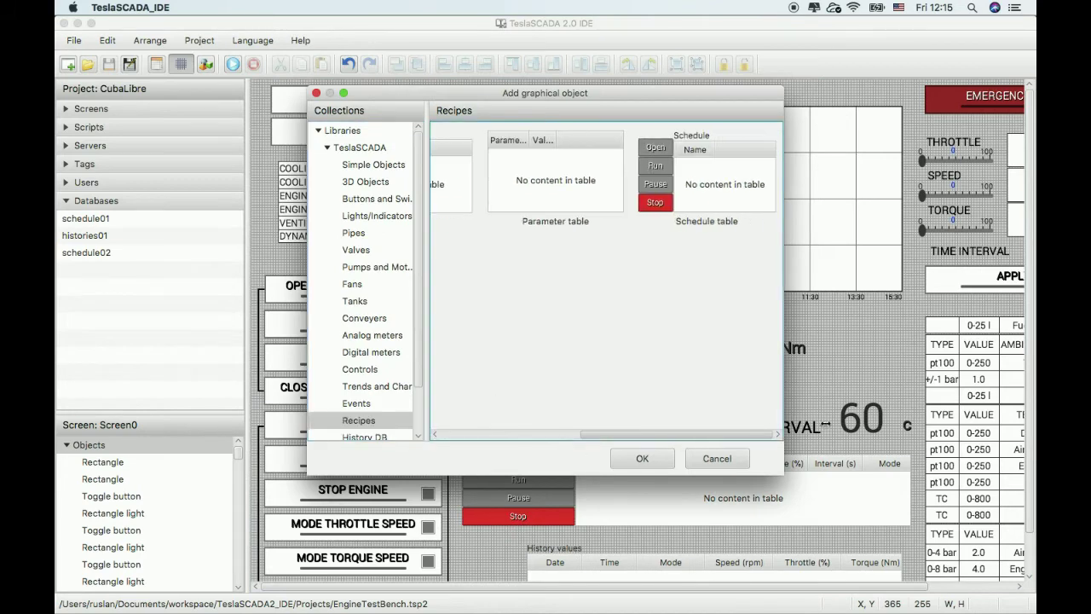
click(531, 176)
double_click(530, 175)
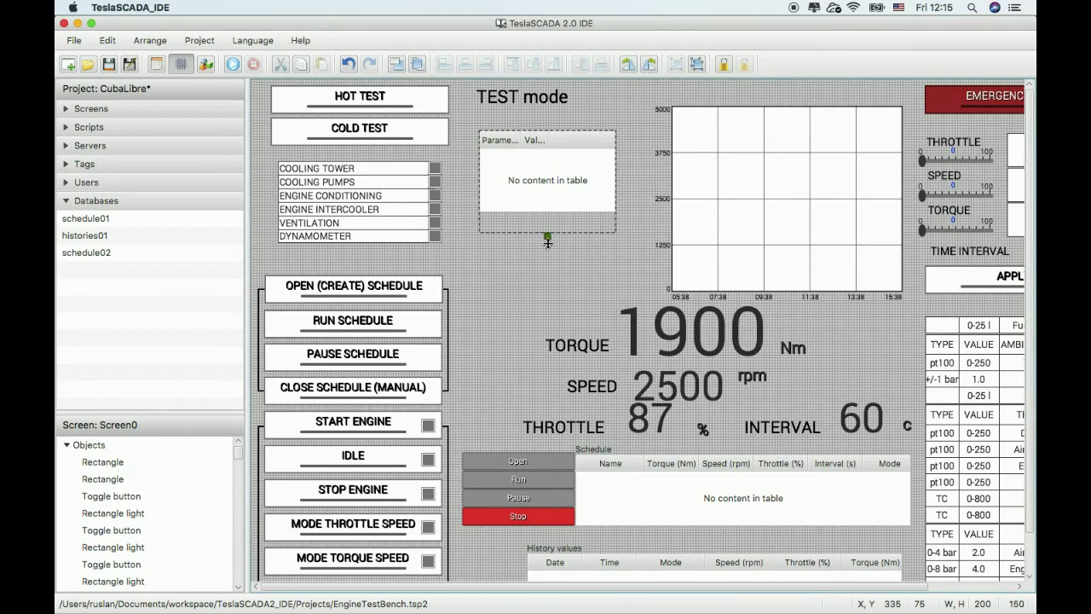
drag(548, 222, 548, 266)
double_click(552, 202)
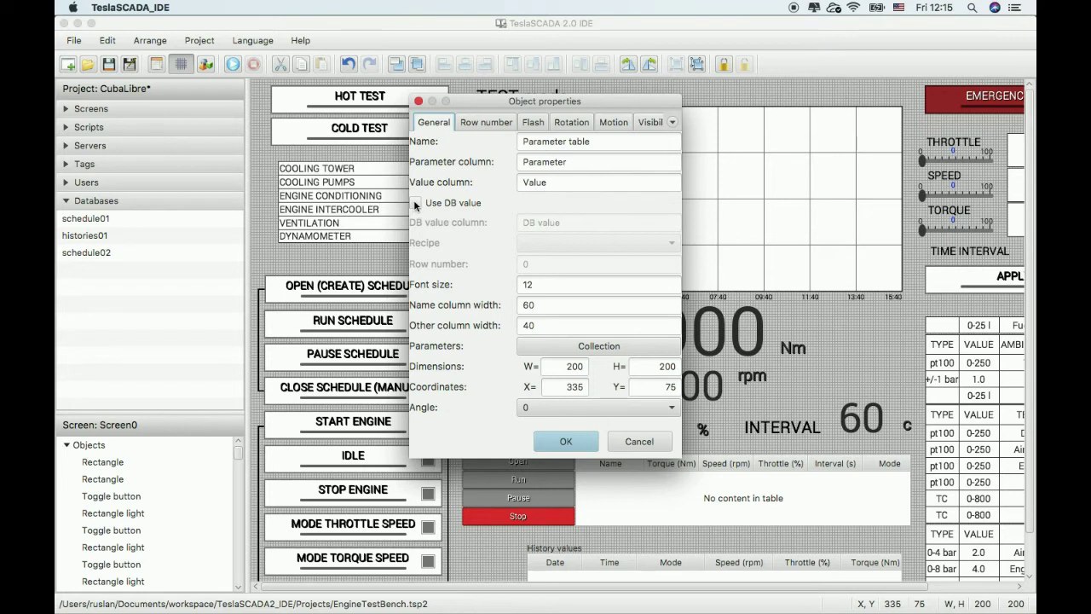
Step: Enable Use DB value and set the Parameter table's recipe to schedule01
click(416, 203)
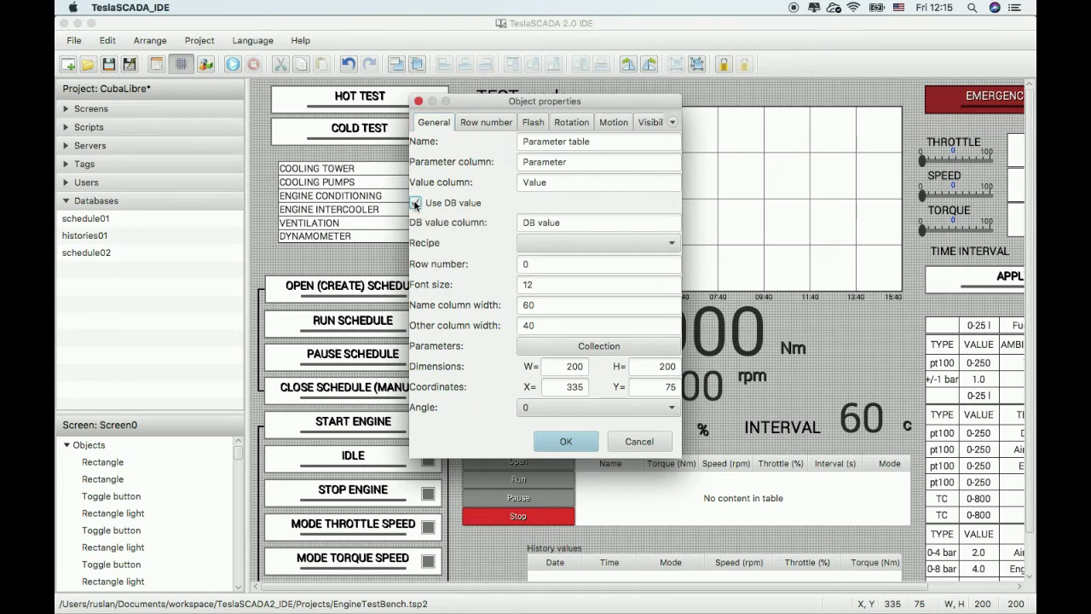
click(543, 243)
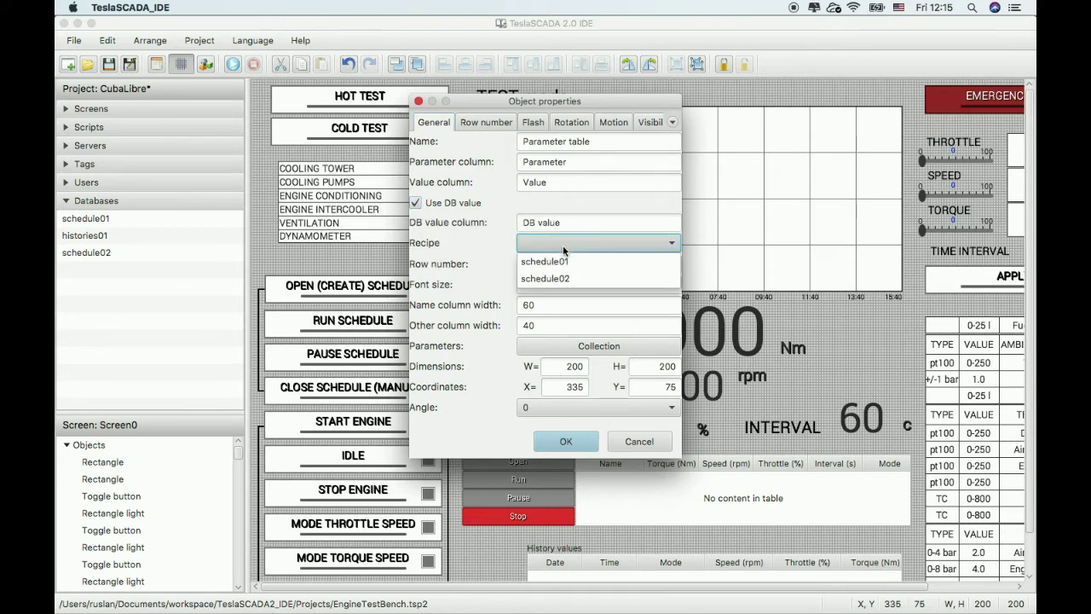
click(559, 257)
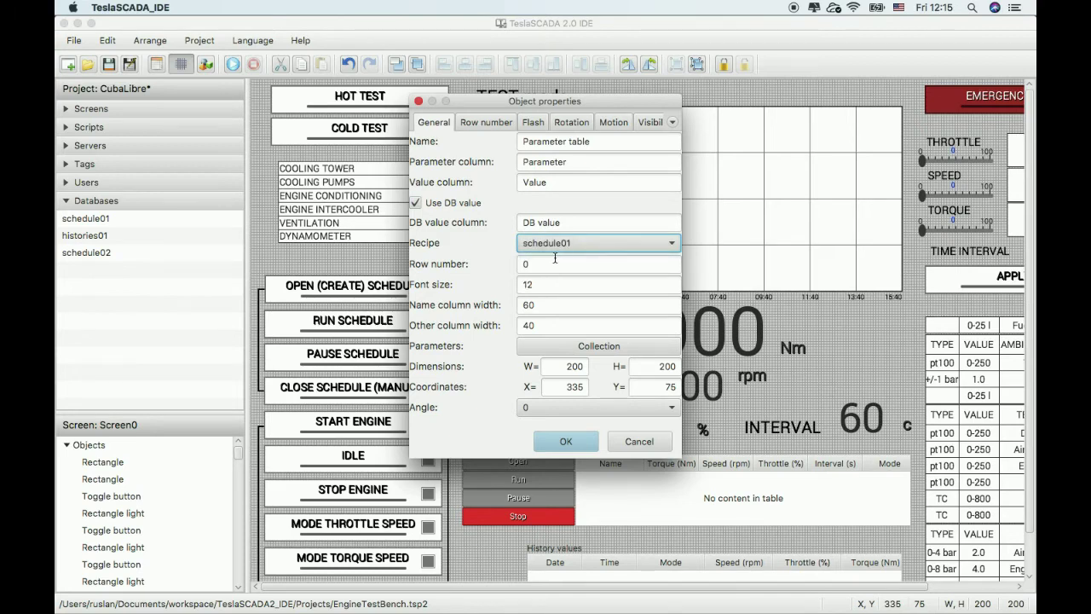
double_click(527, 264)
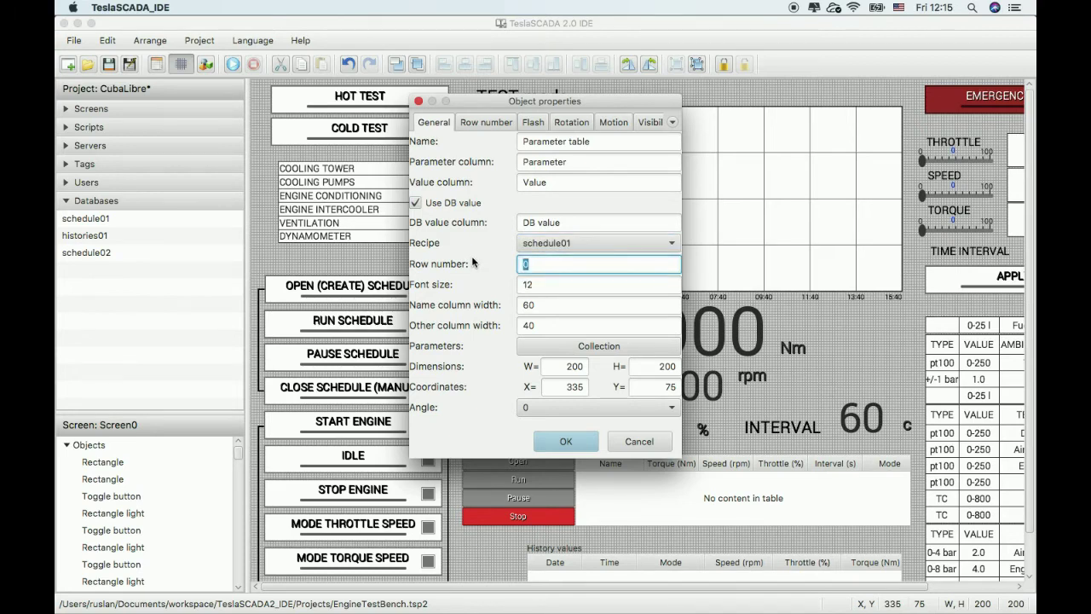
Step: Add a Torque parameter bound to the Torque tag in the table's parameter collection
click(597, 346)
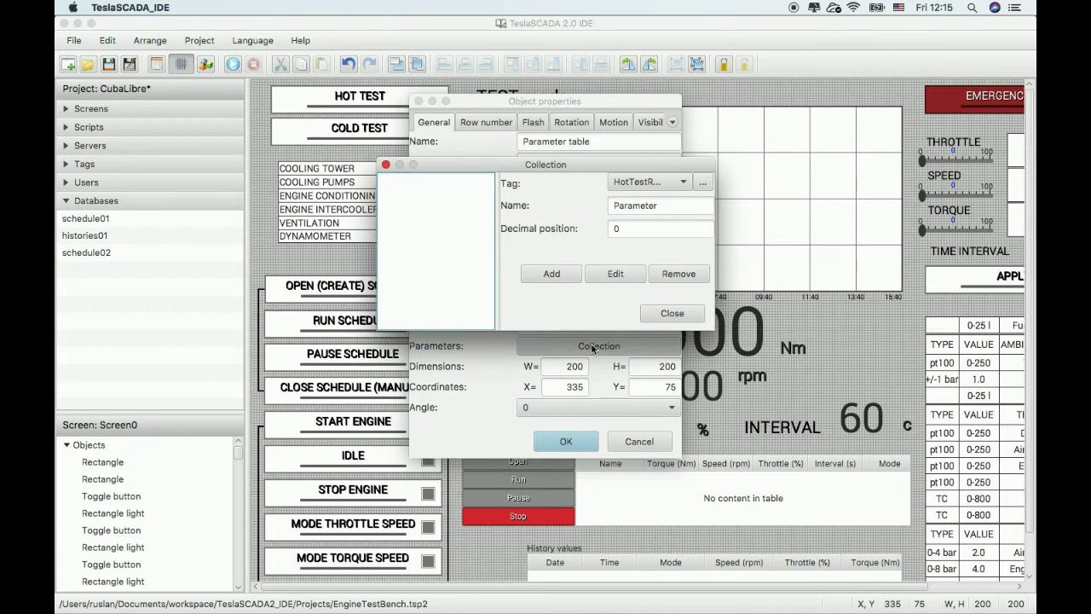
click(618, 182)
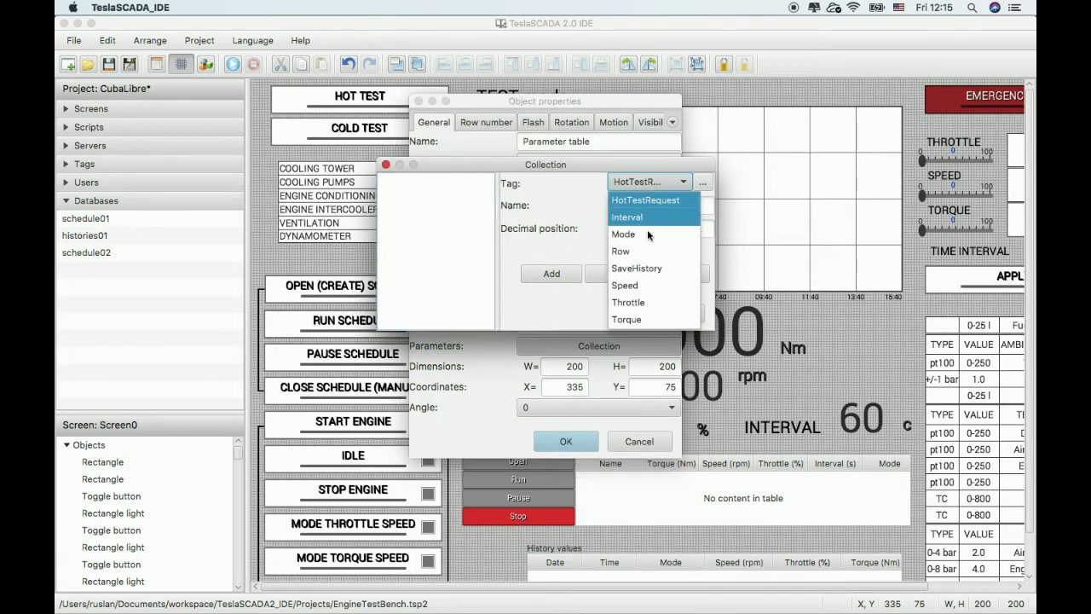
click(637, 302)
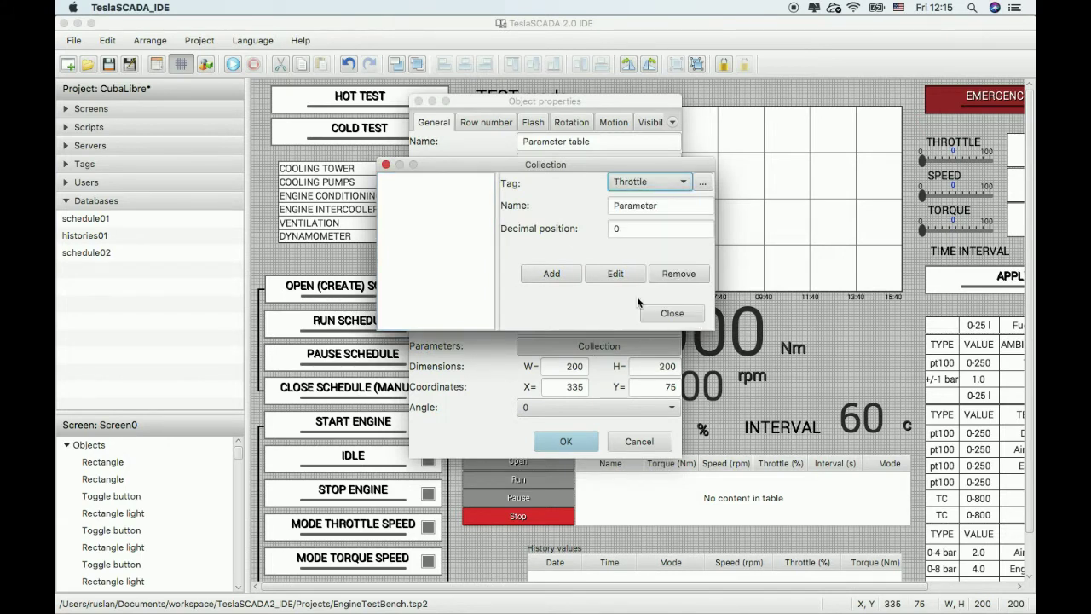
click(649, 184)
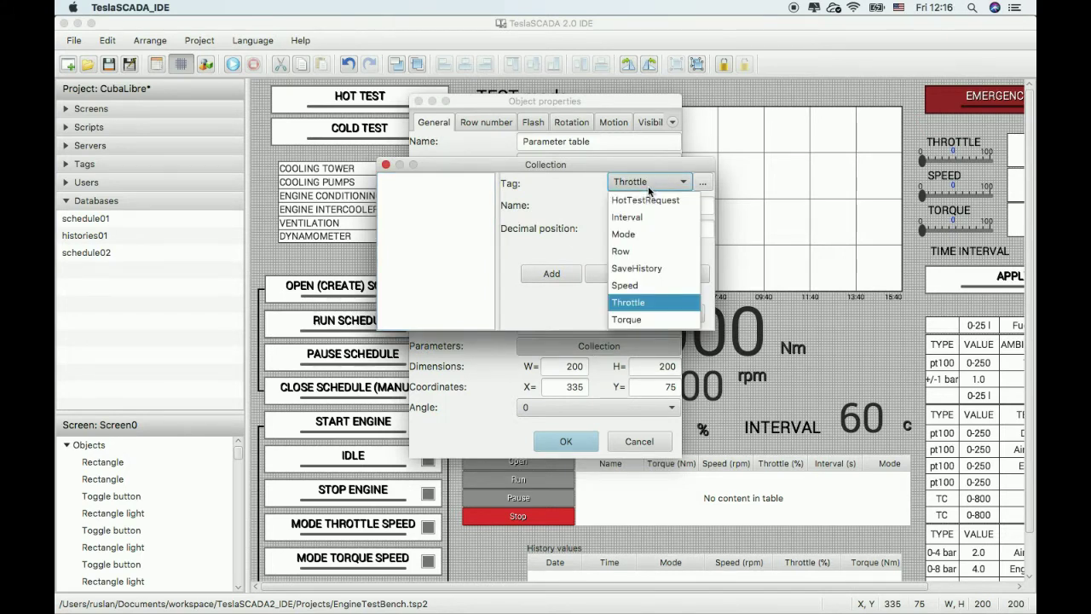
click(643, 318)
key(Tab)
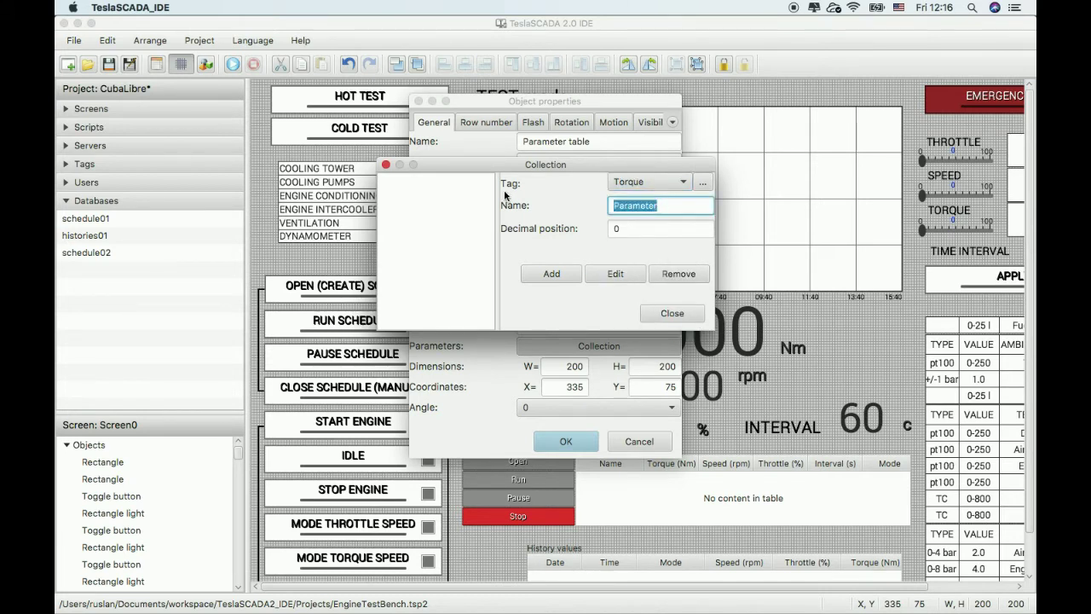
text(Torque)
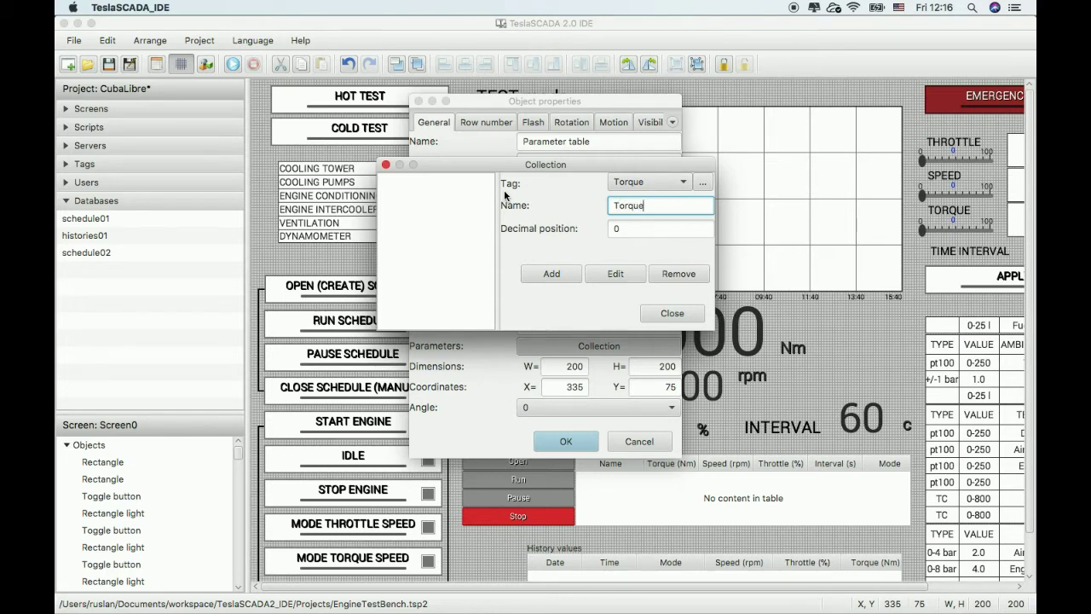
click(546, 274)
Step: Add Speed and Throttle parameters linked to their matching tags
click(674, 181)
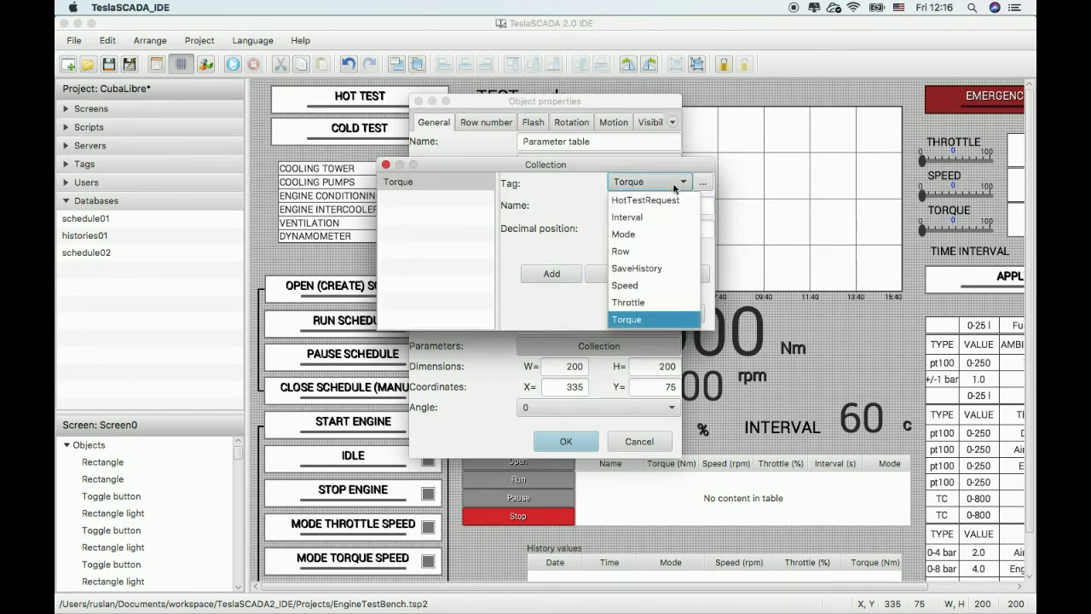
click(647, 283)
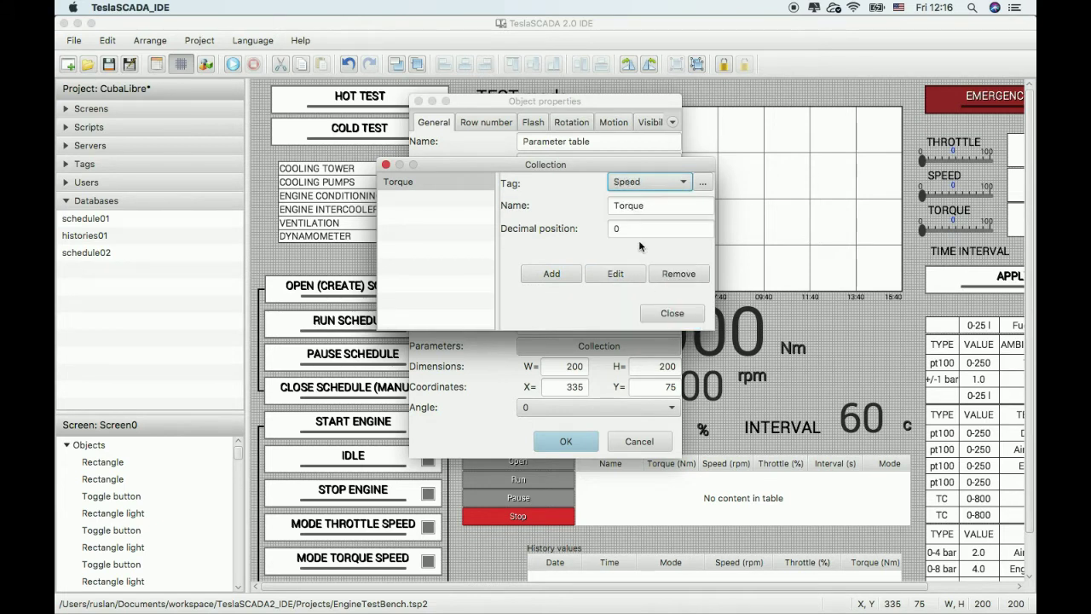
click(632, 205)
double_click(632, 206)
text(Speed)
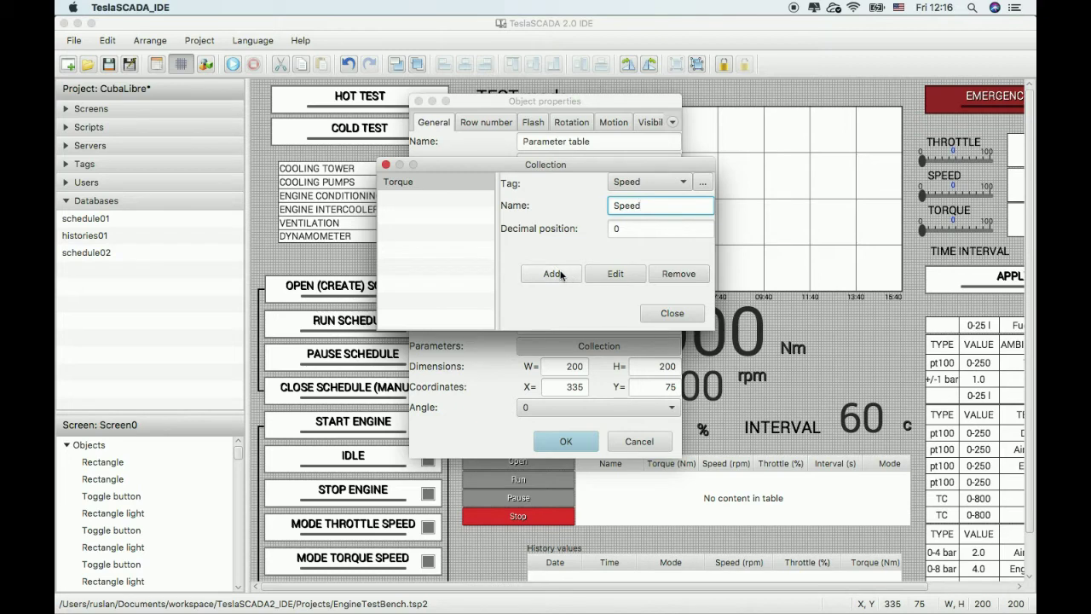
click(574, 271)
click(652, 183)
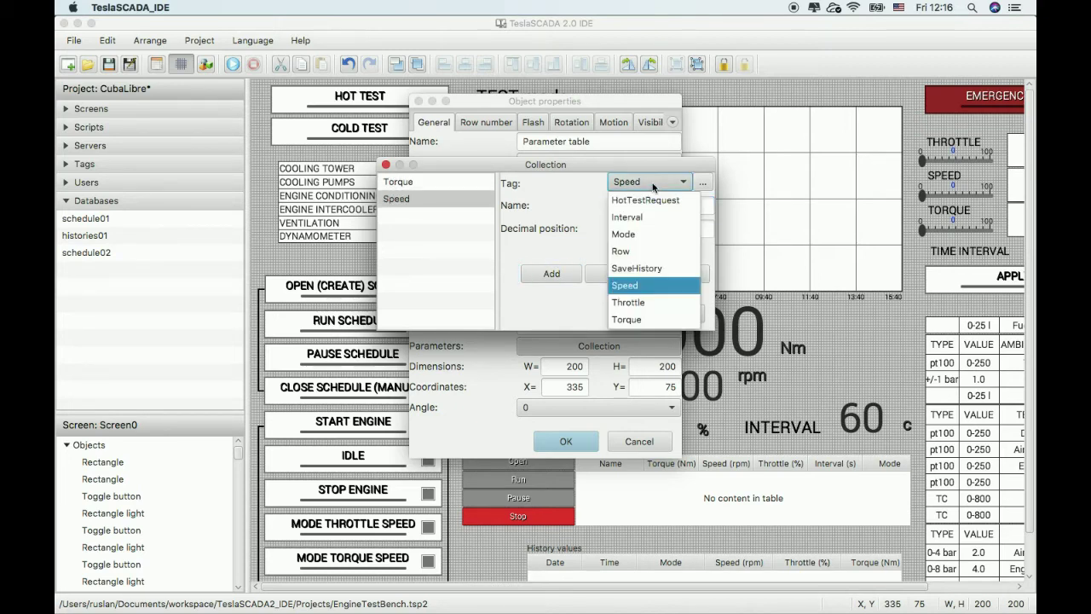
click(642, 298)
key(Tab)
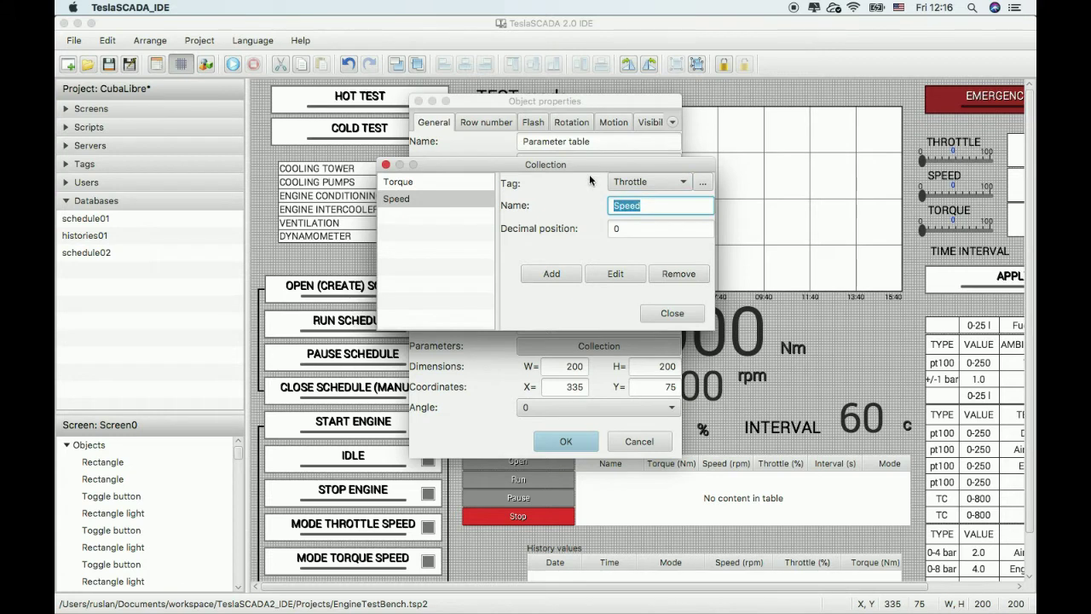
text(Throttle)
click(551, 274)
Step: Add a Mode parameter linked to the Mode tag
click(646, 182)
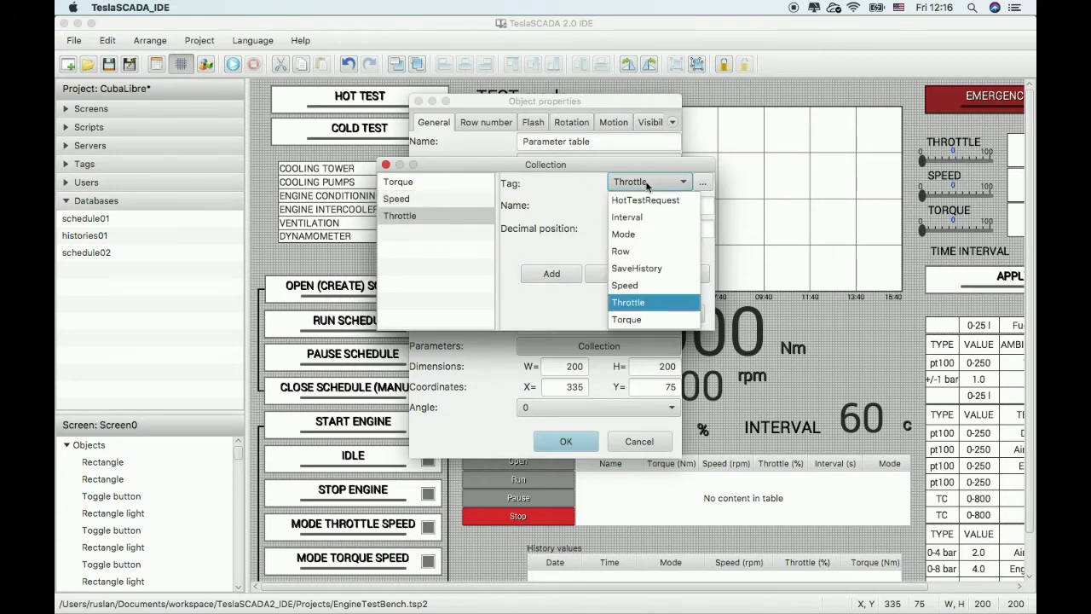
click(635, 234)
click(646, 207)
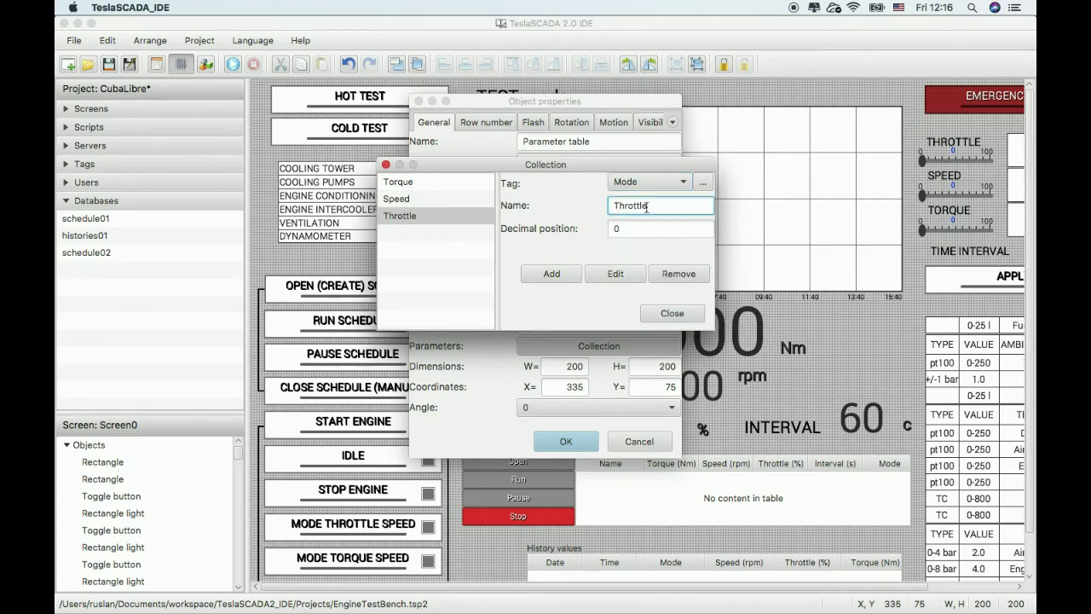
double_click(646, 206)
text(Mode)
click(552, 274)
Step: Apply the parameter settings and widen the Parameter table to width 240
click(658, 316)
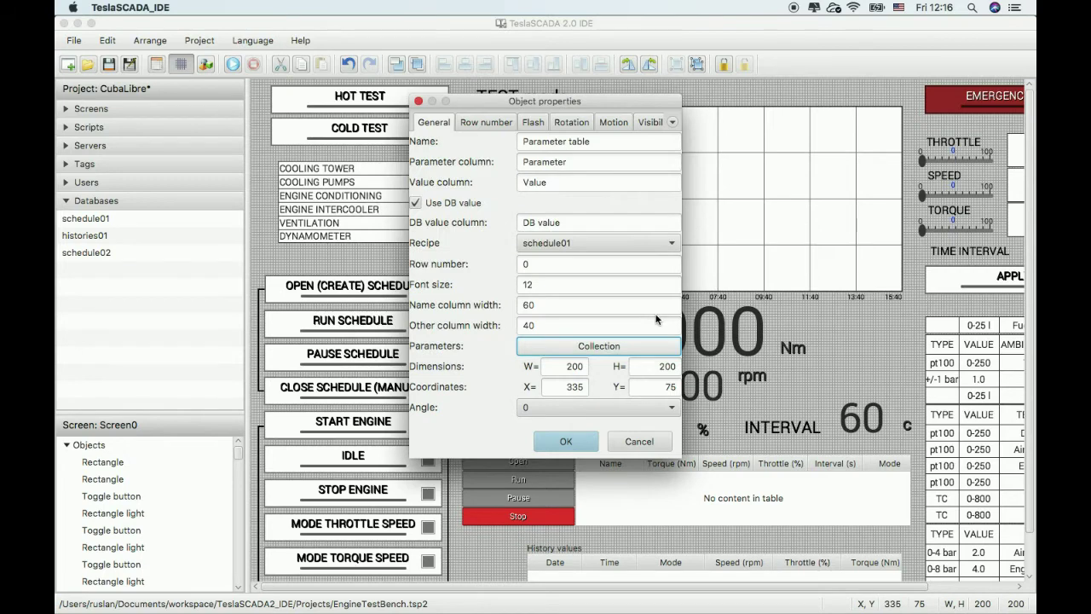
click(566, 441)
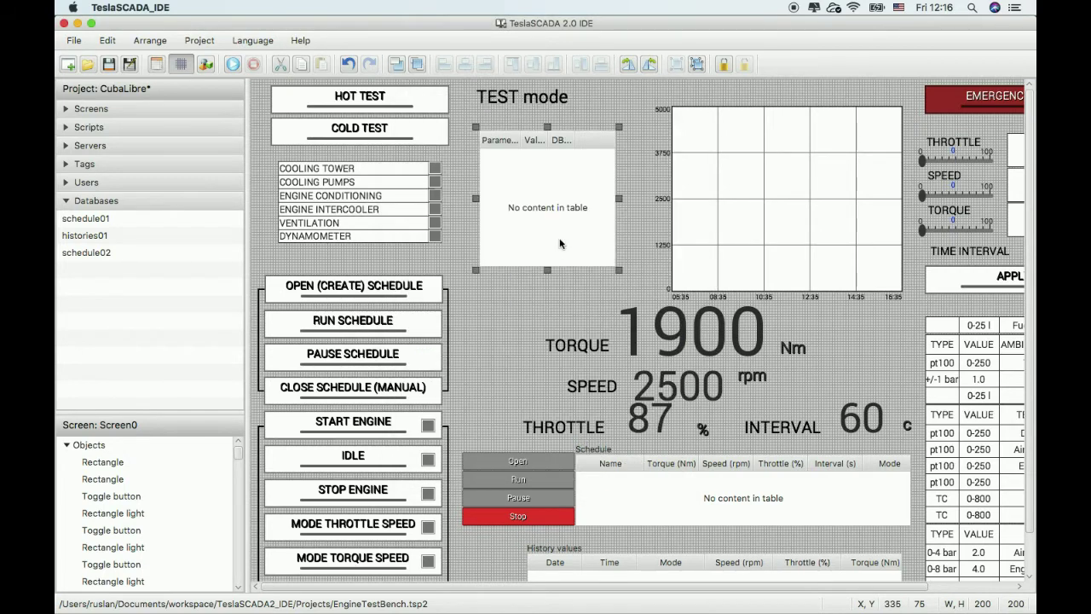
drag(617, 199, 643, 198)
Step: Set other column width to 70 and name column width to 80, then save the project
double_click(595, 187)
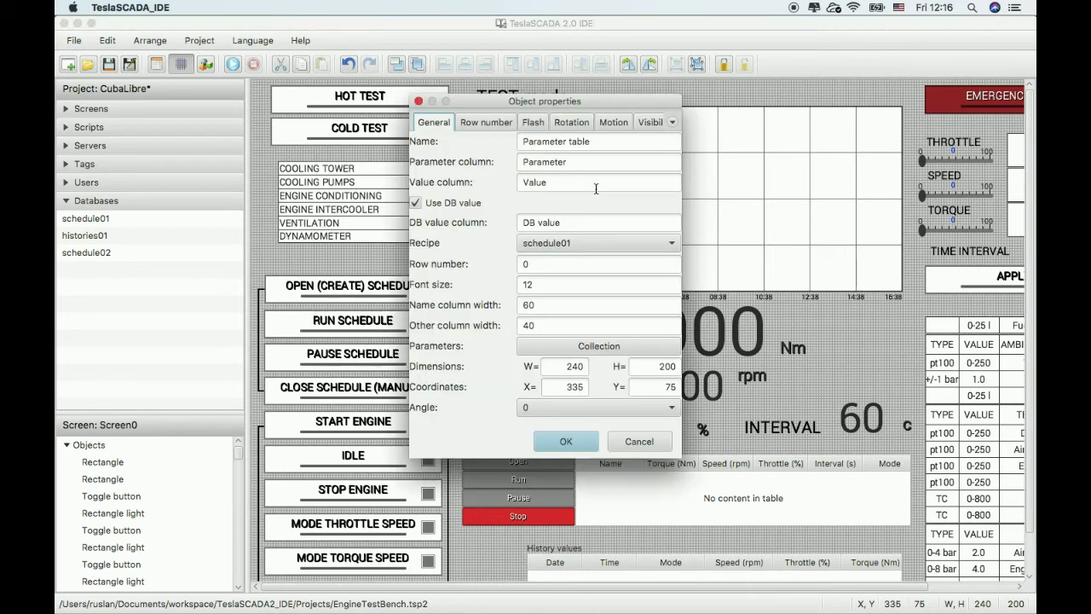
double_click(528, 326)
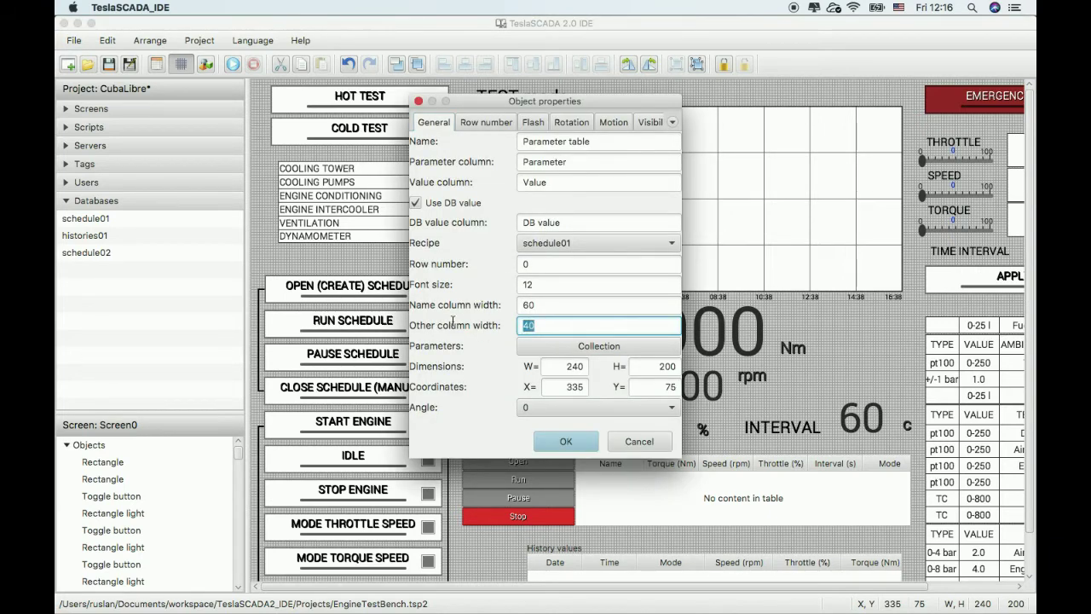
text(70)
double_click(523, 306)
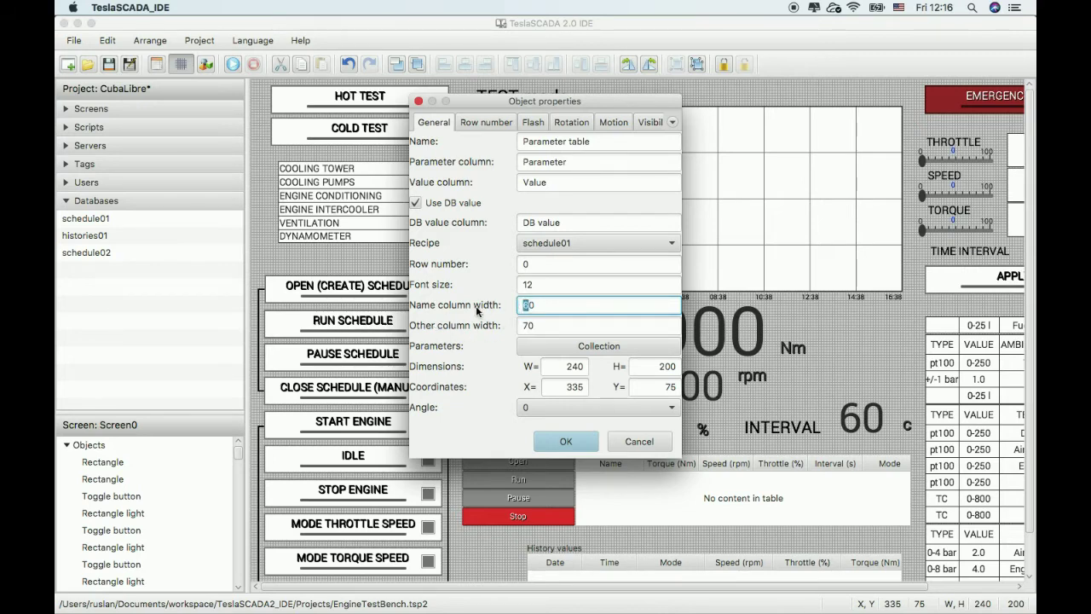
text(80)
click(564, 441)
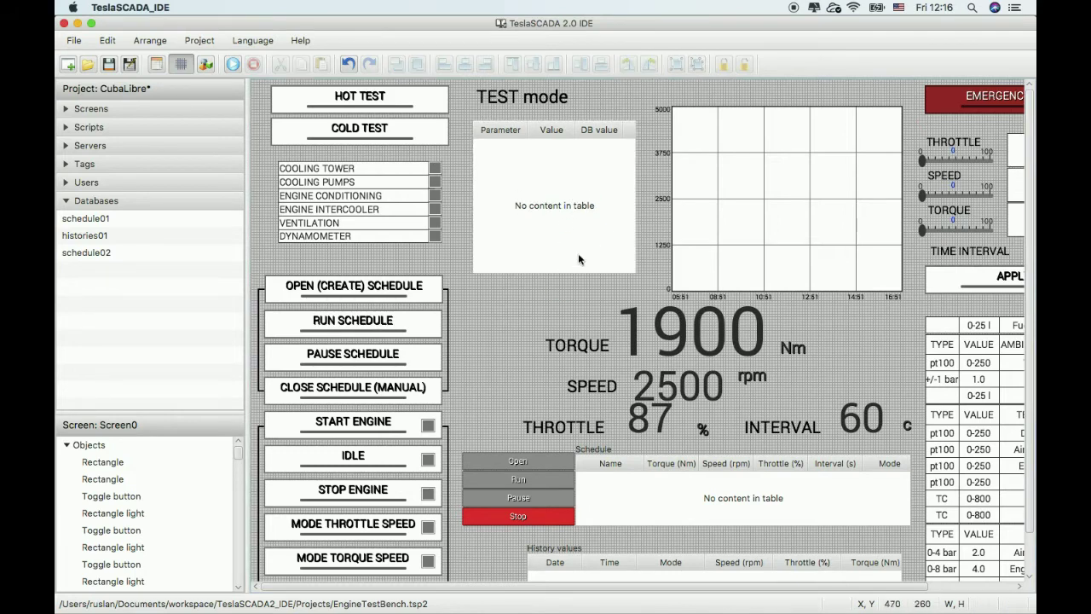
click(108, 64)
Step: Run the project to view live Torque, Speed, Throttle and Mode values, then stop it
click(233, 64)
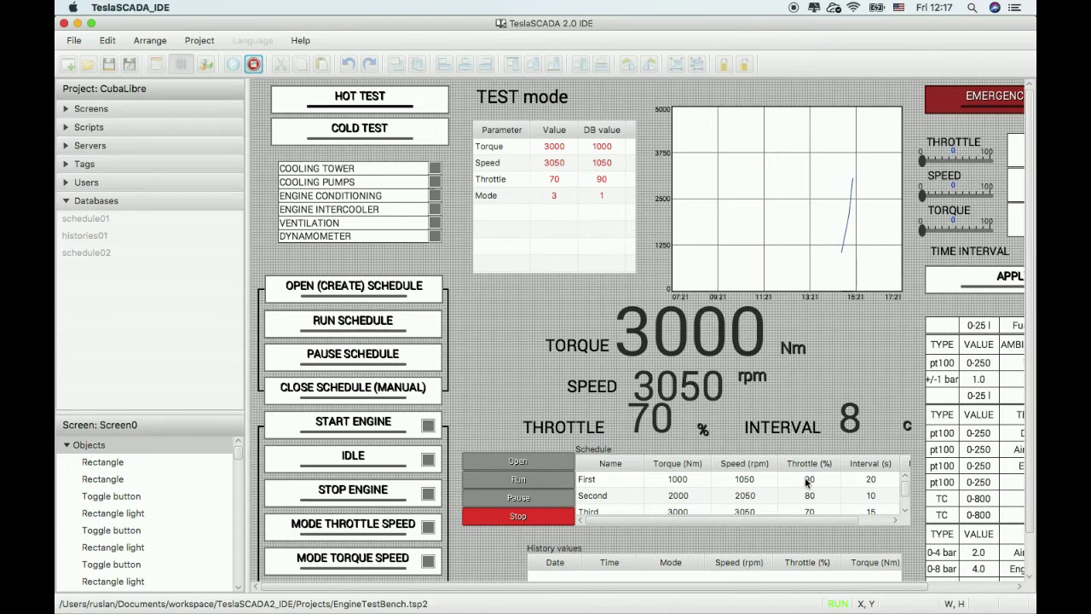
click(252, 65)
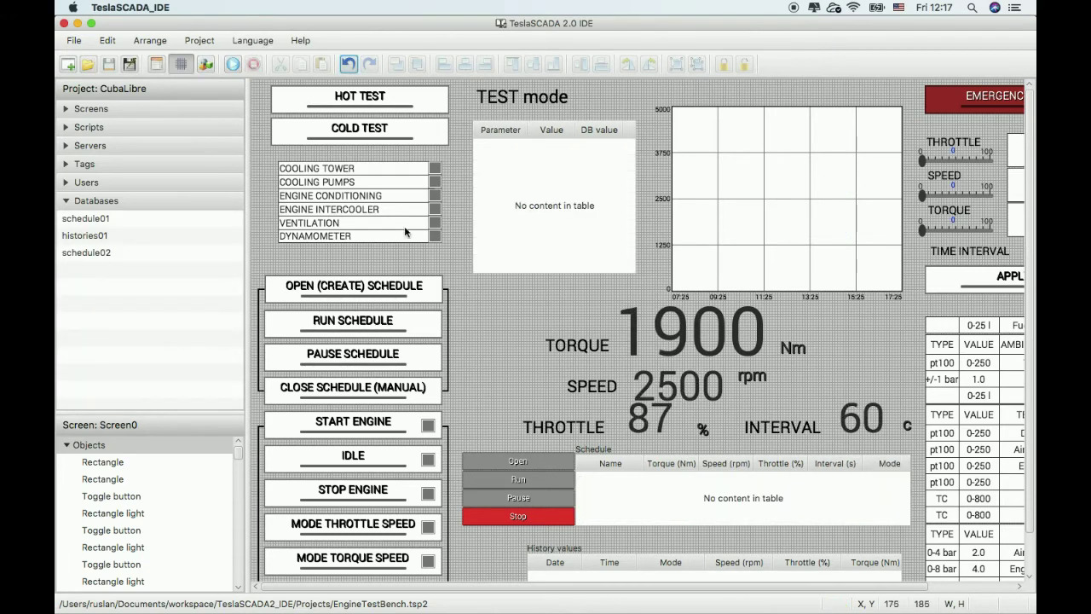
Step: Bind the Parameter table's row number to the Row tag and apply it
double_click(497, 249)
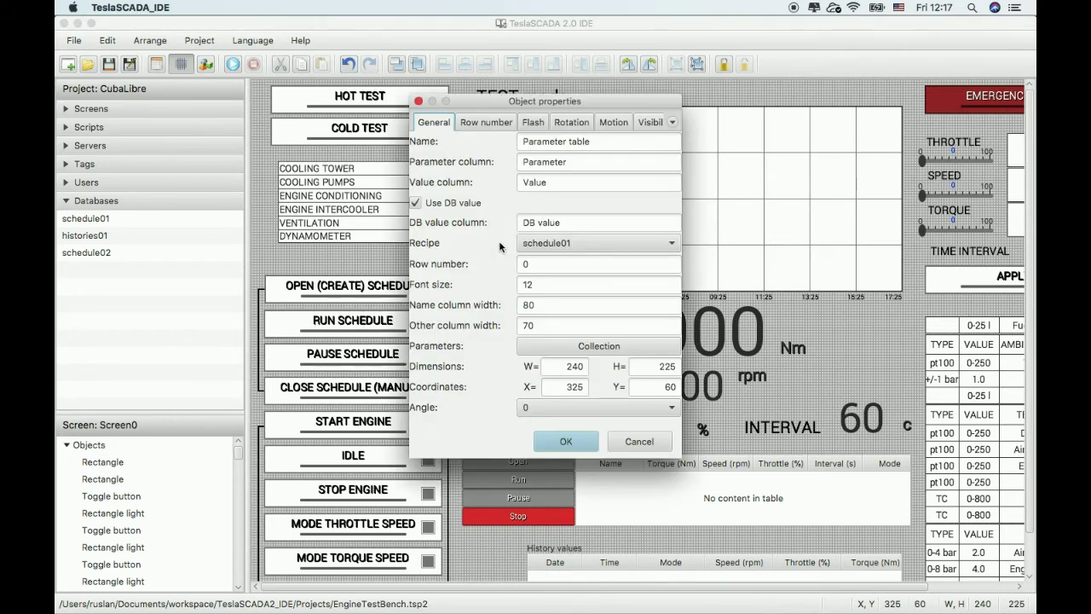
click(487, 124)
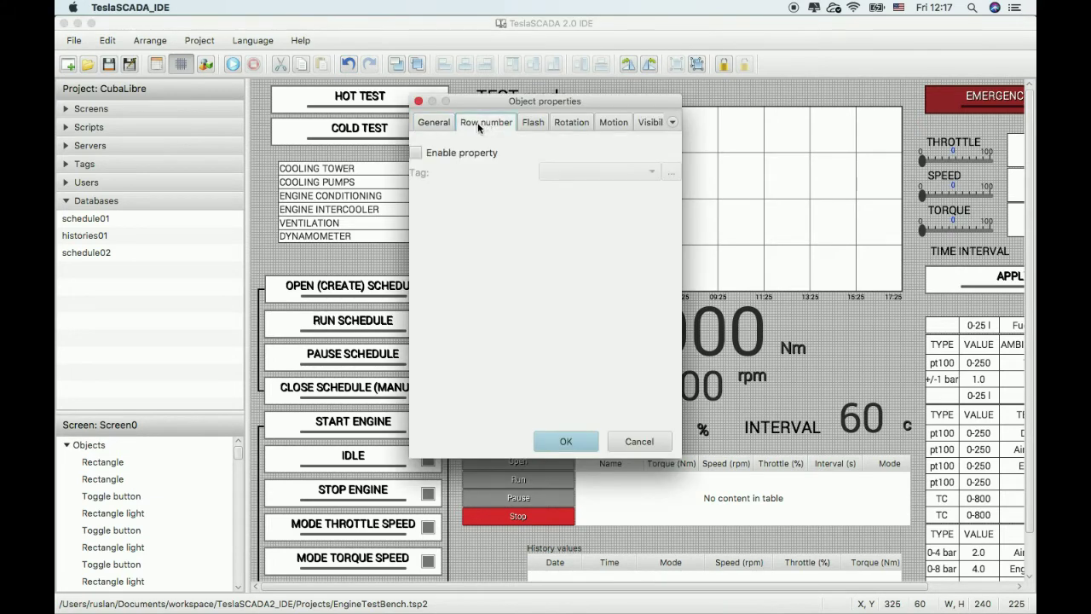
click(421, 152)
click(594, 173)
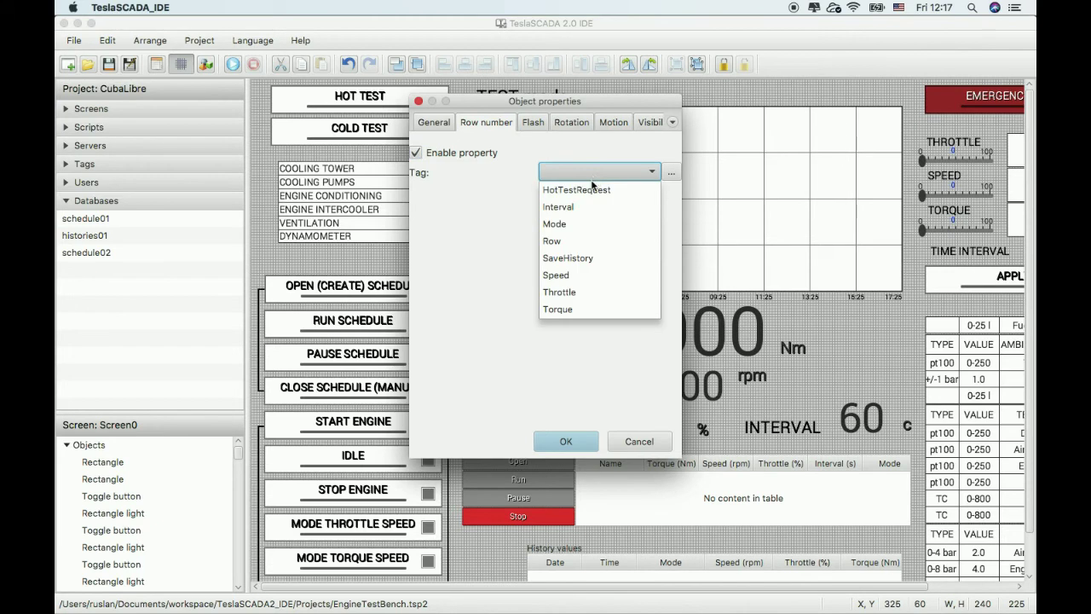
click(570, 241)
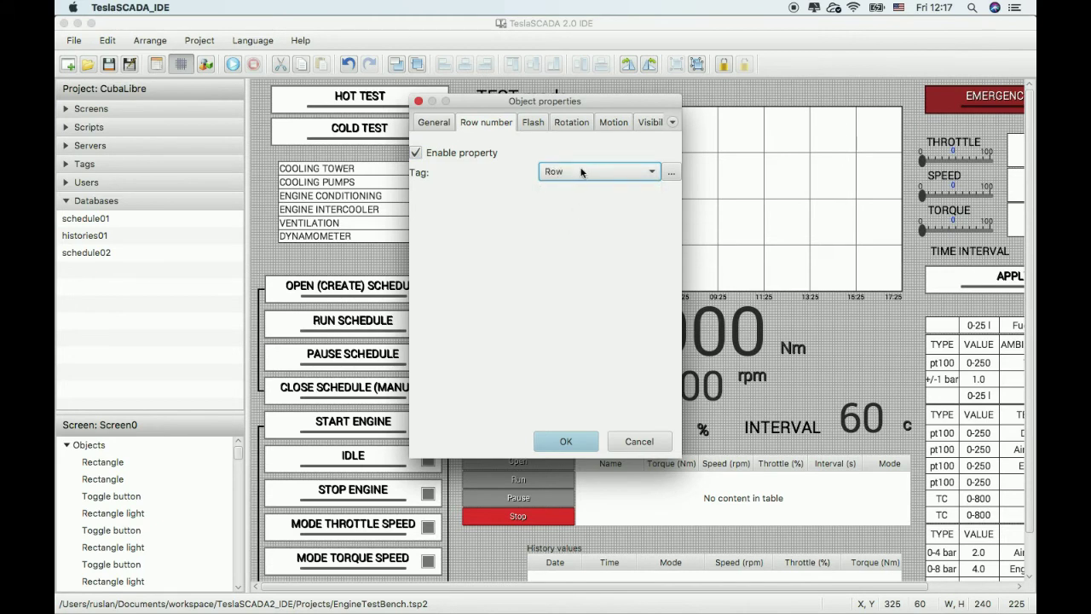
click(569, 435)
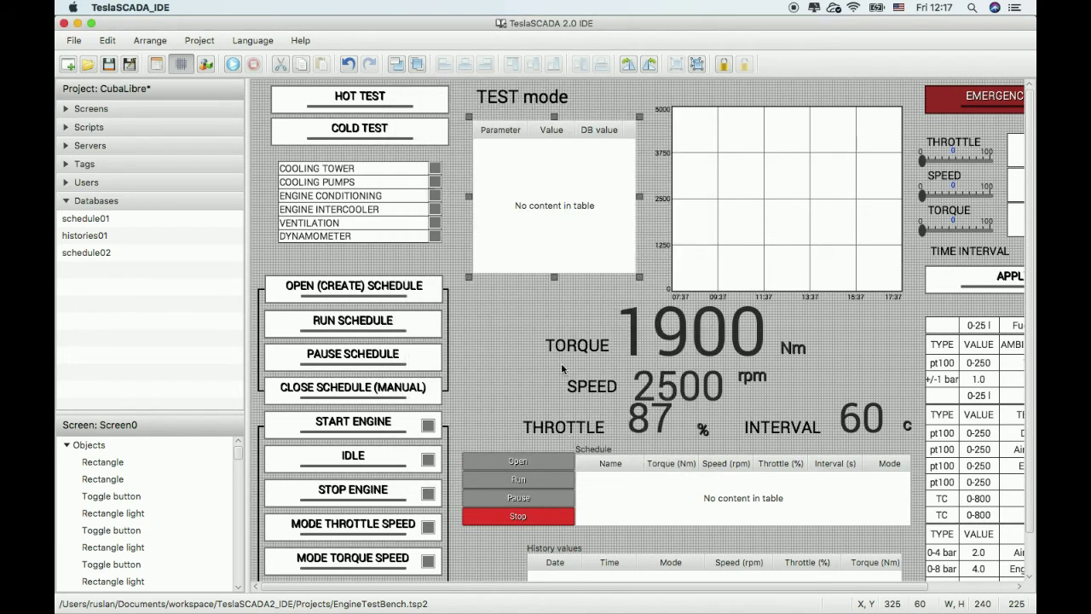
Step: Place a Selector from the Controls library below the parameter table
right_click(470, 299)
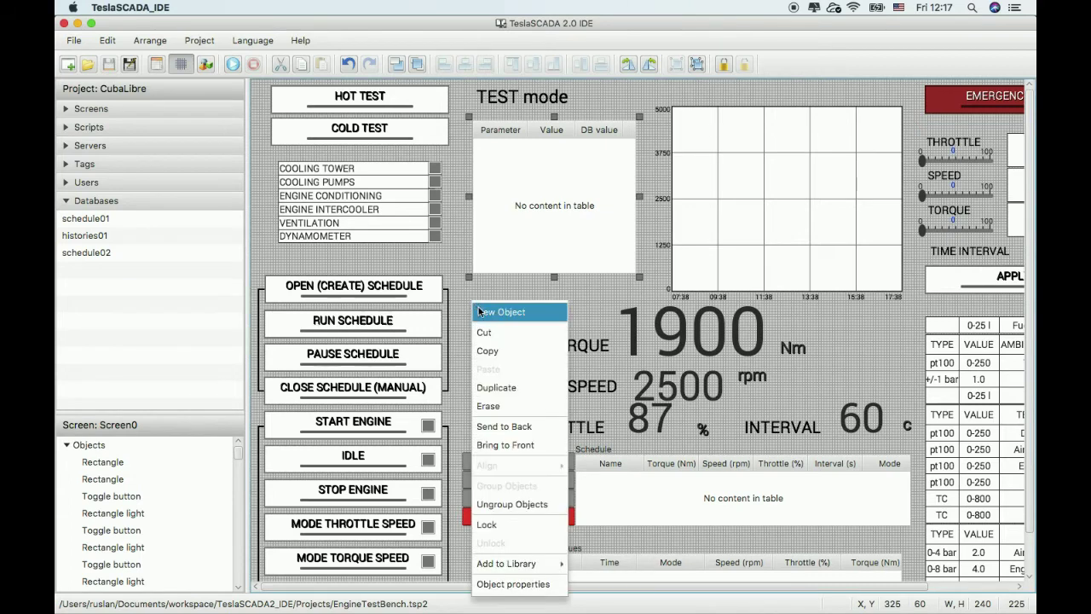
click(492, 313)
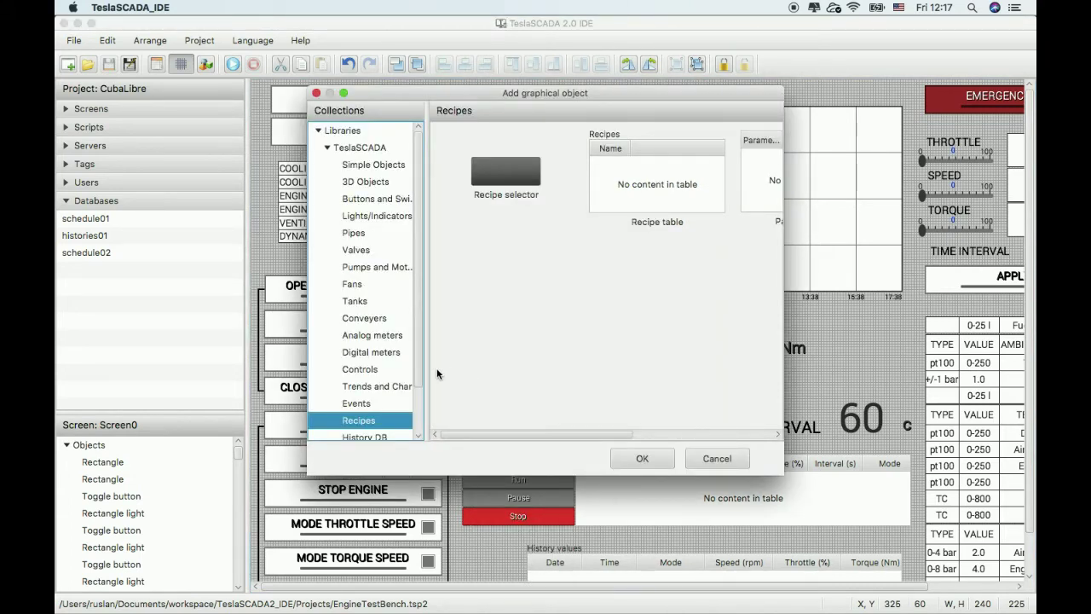
scroll(418, 426, down, 3)
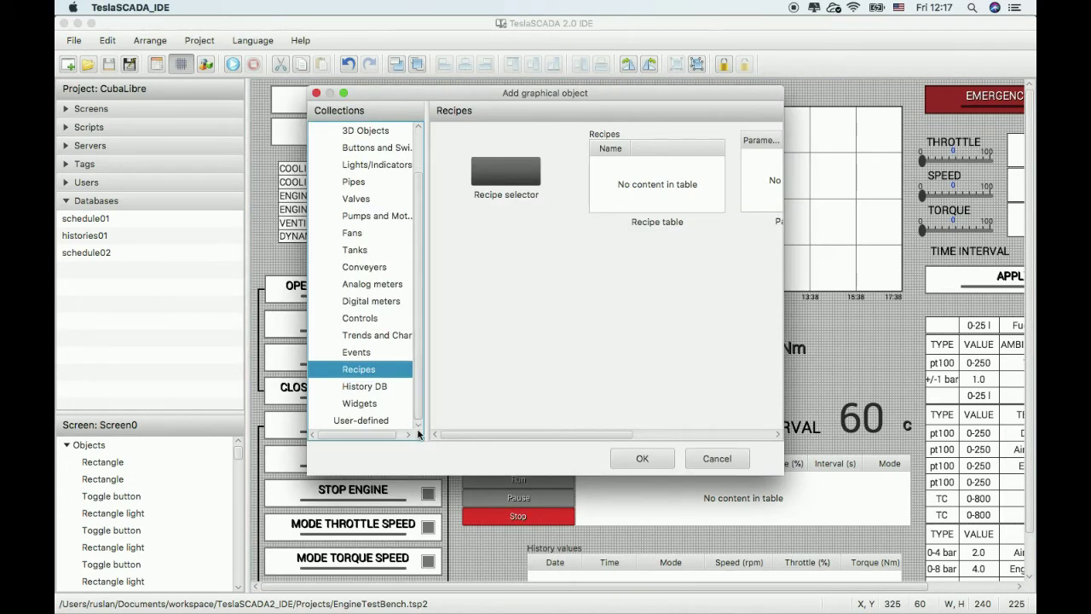
scroll(415, 413, up, 1)
scroll(408, 393, down, 1)
click(377, 317)
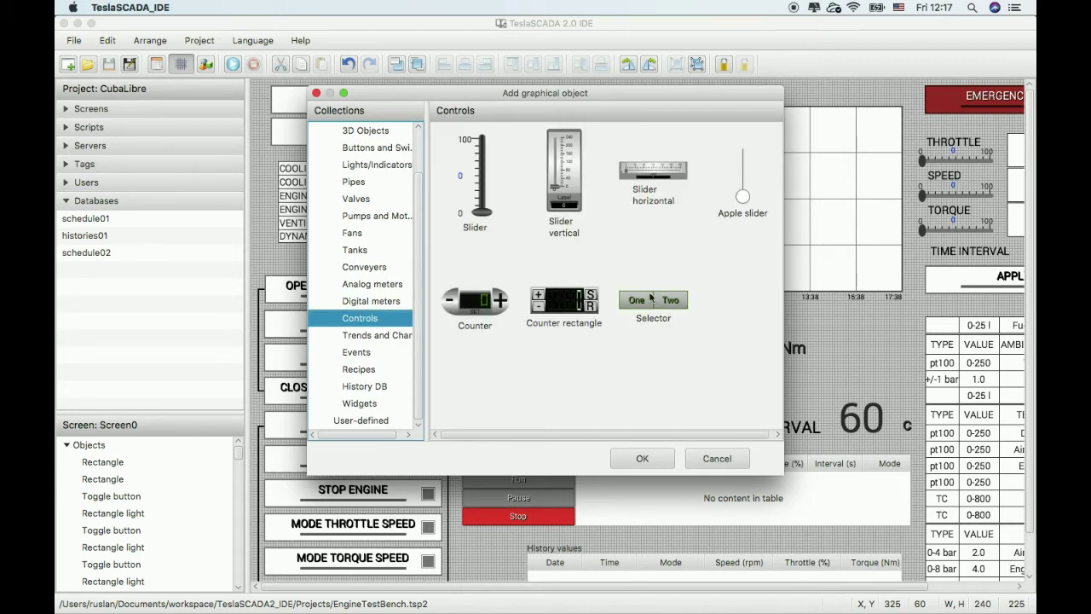
double_click(652, 299)
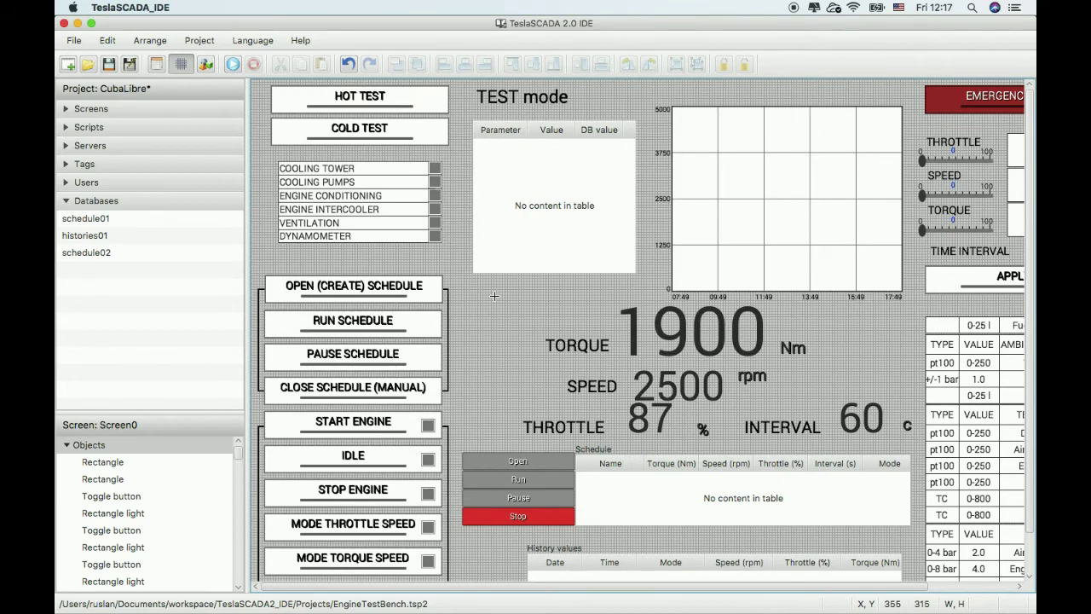
click(494, 295)
Step: Bind the new selector to the Row tag
double_click(554, 309)
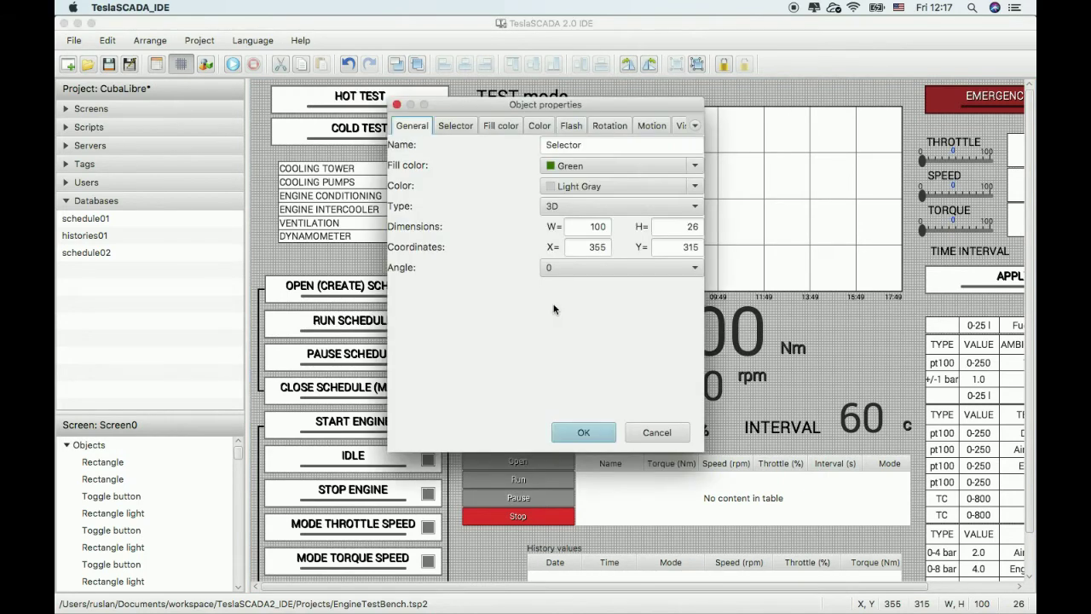
click(455, 125)
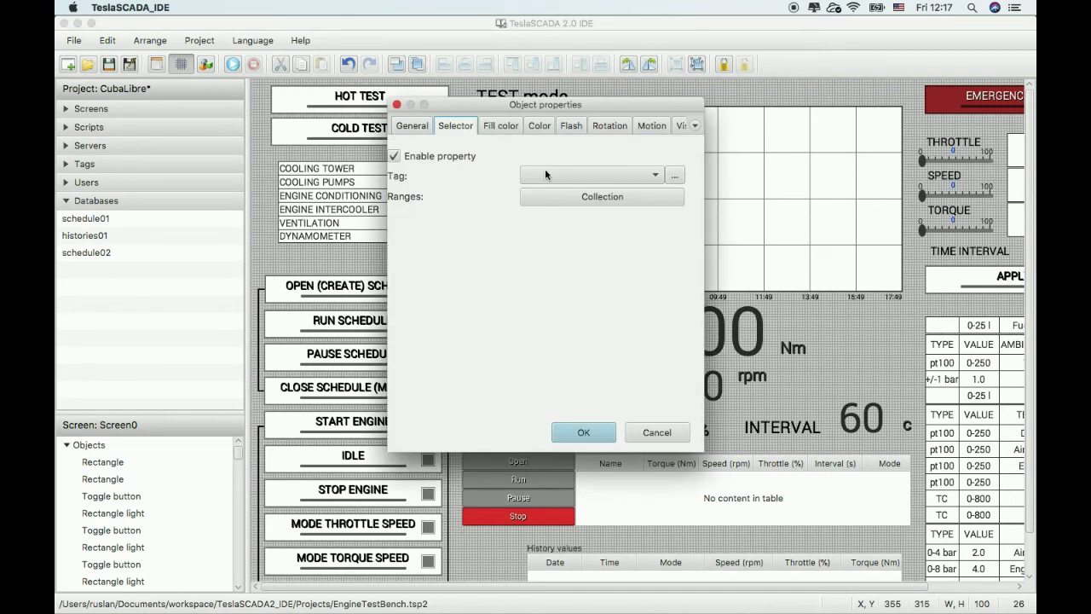
click(546, 174)
click(564, 241)
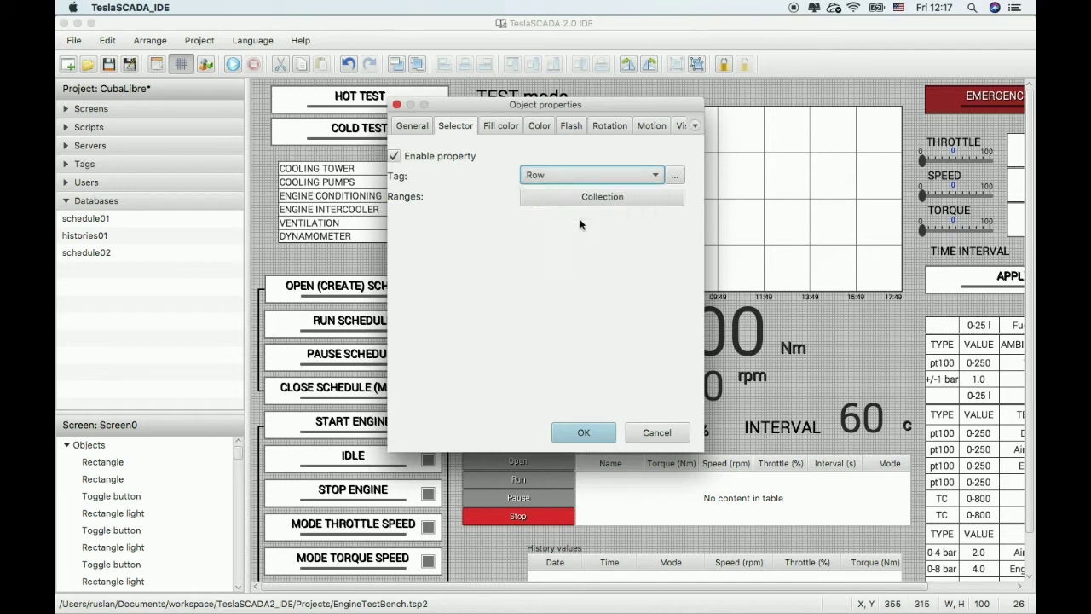
Step: Add a 3.0 → Three option to the selector and stretch it wider
click(597, 197)
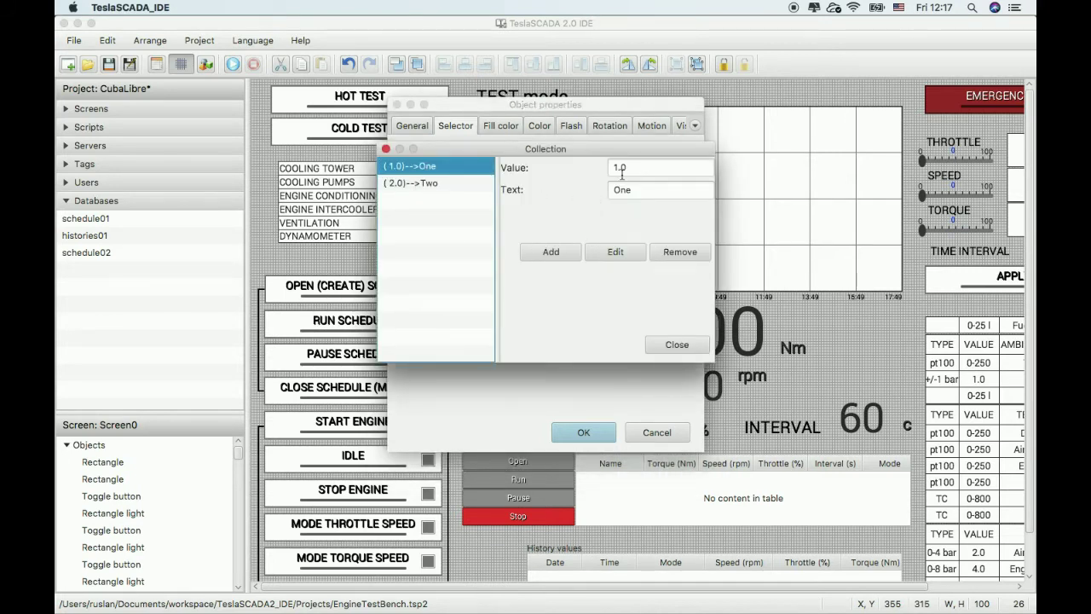
drag(618, 167, 602, 167)
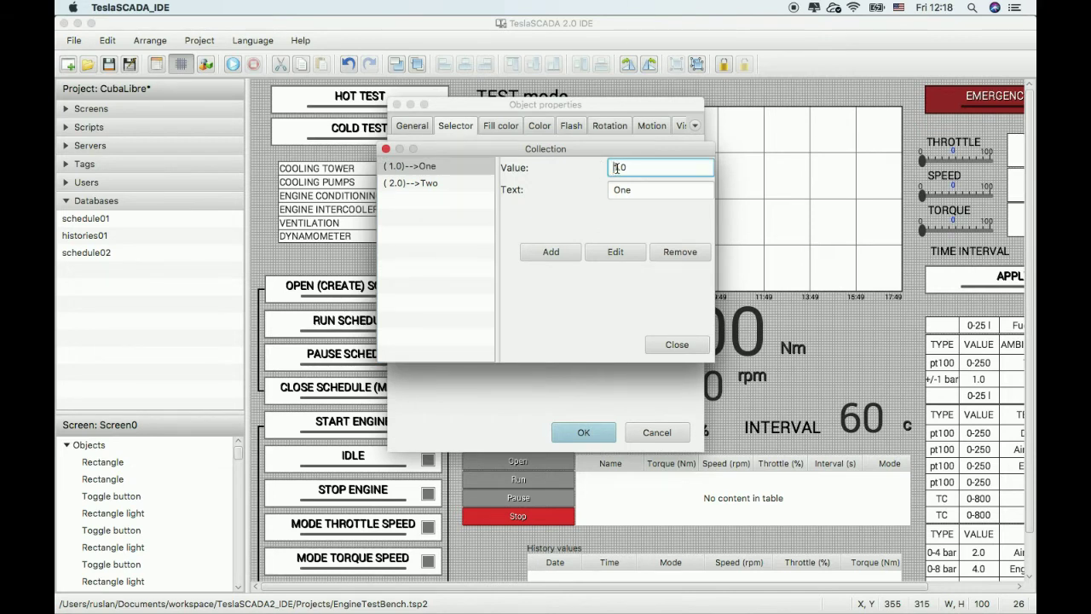
text(3)
key(Tab)
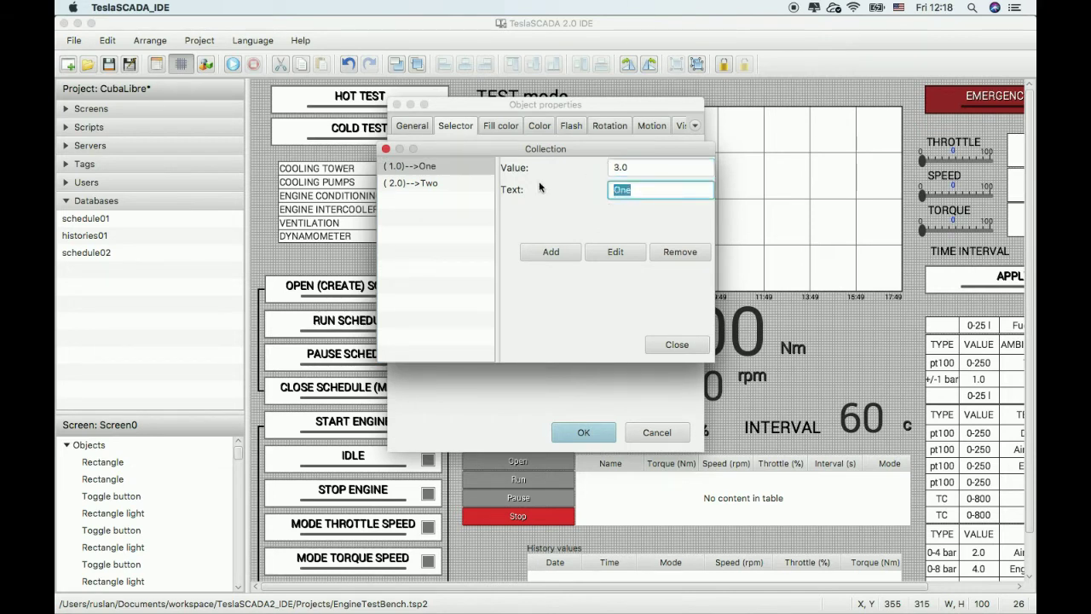
text(Three)
click(561, 251)
click(664, 344)
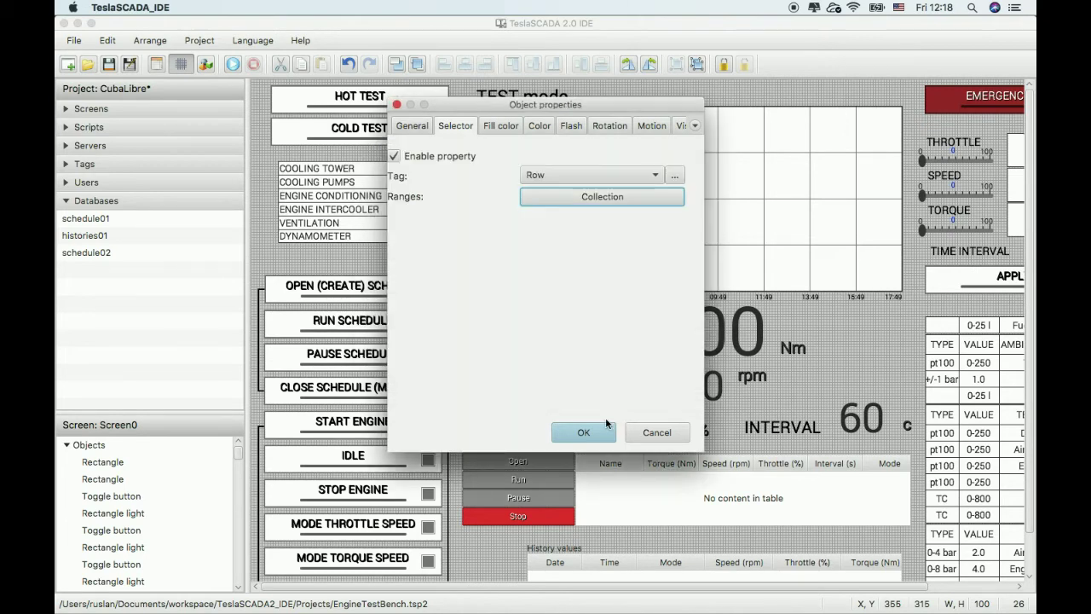
click(583, 432)
drag(564, 302, 552, 323)
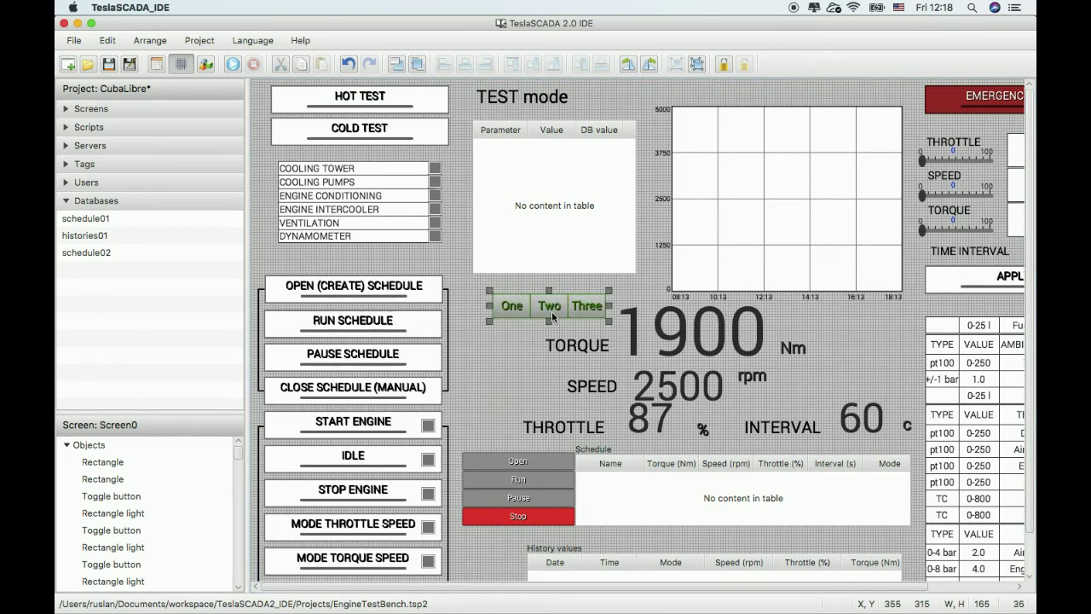
Step: Save and run the project, switching the selector through rows Two, Three and One
click(108, 65)
click(232, 63)
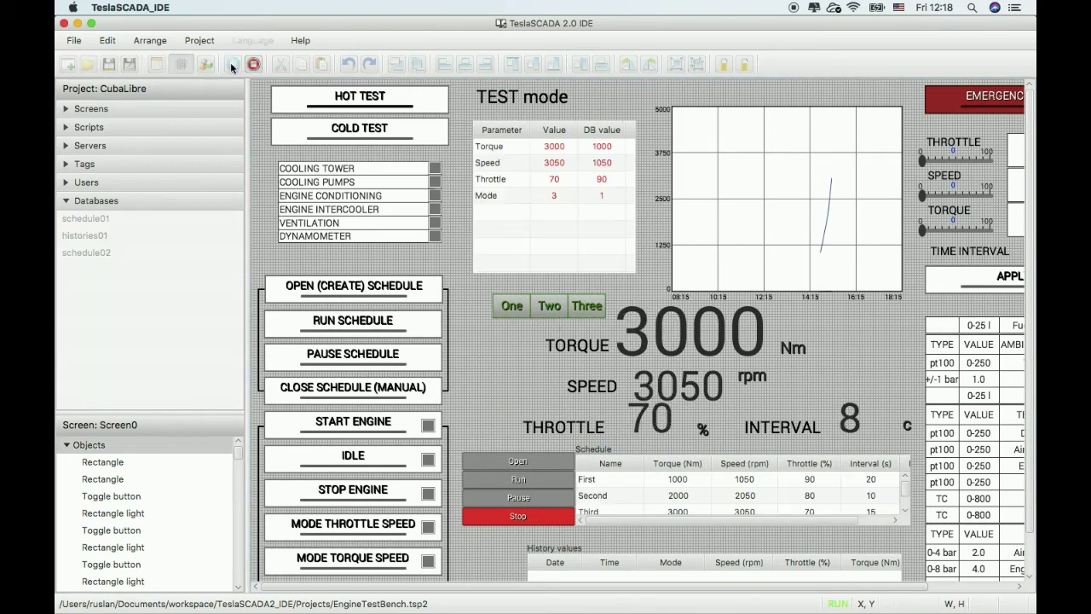
click(542, 309)
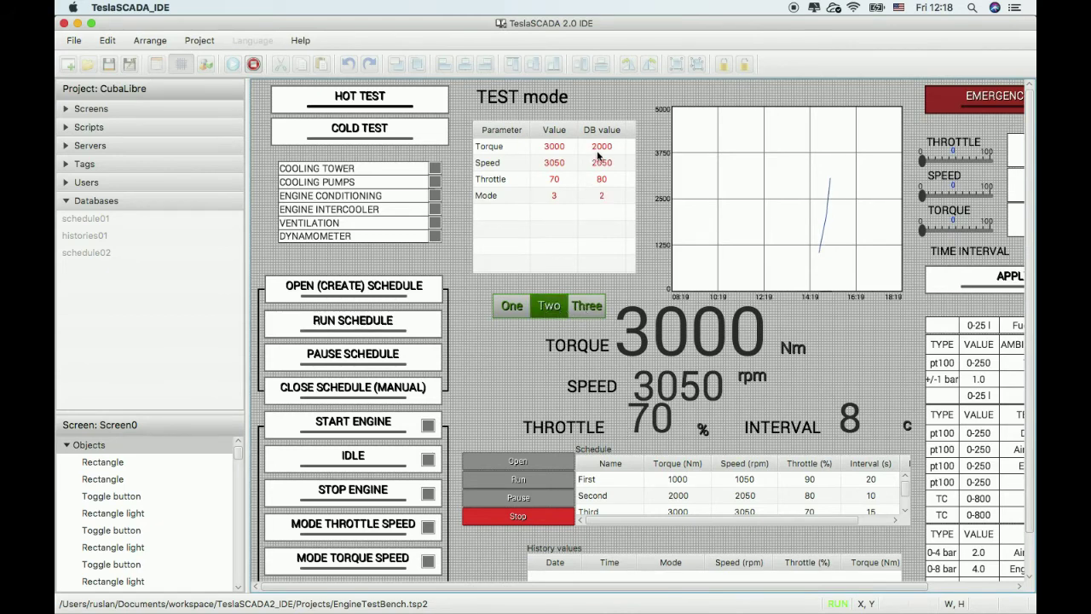
click(595, 307)
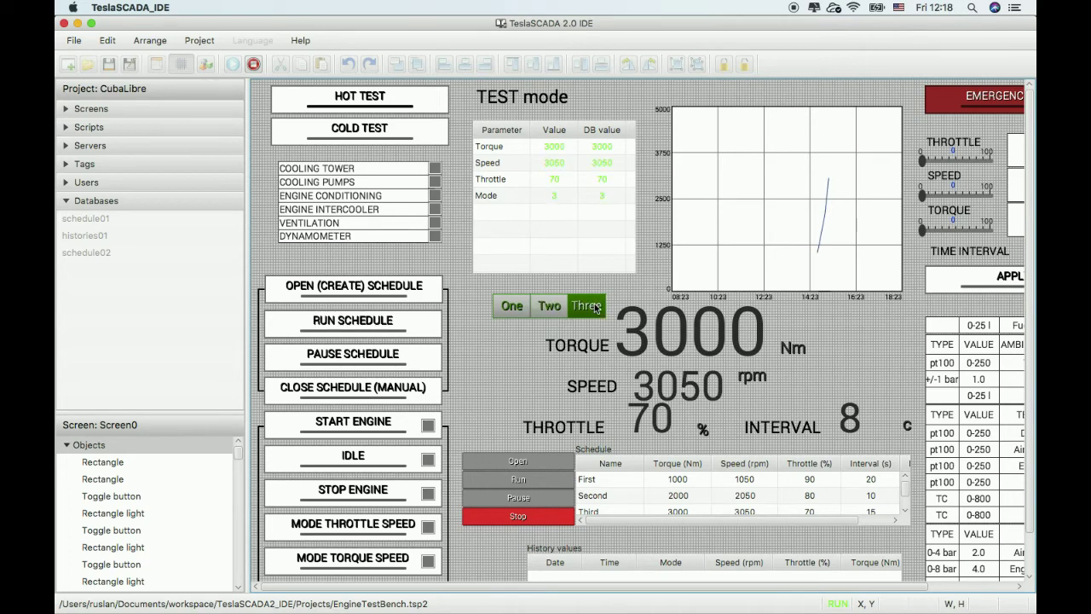
click(515, 306)
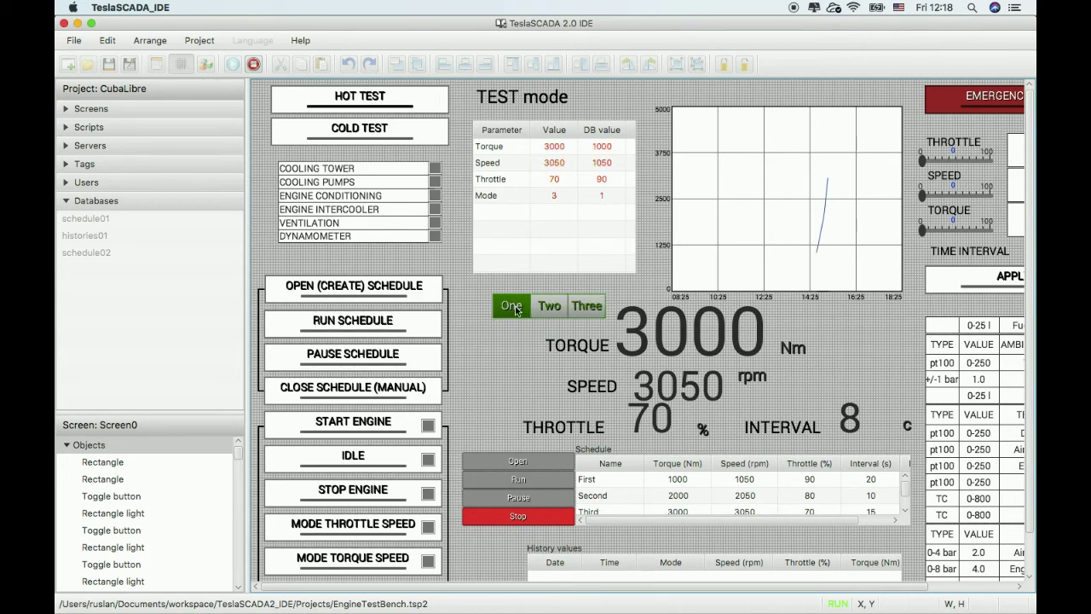
Step: Download the Speed DB value, then all of row One's values, to the server
right_click(584, 162)
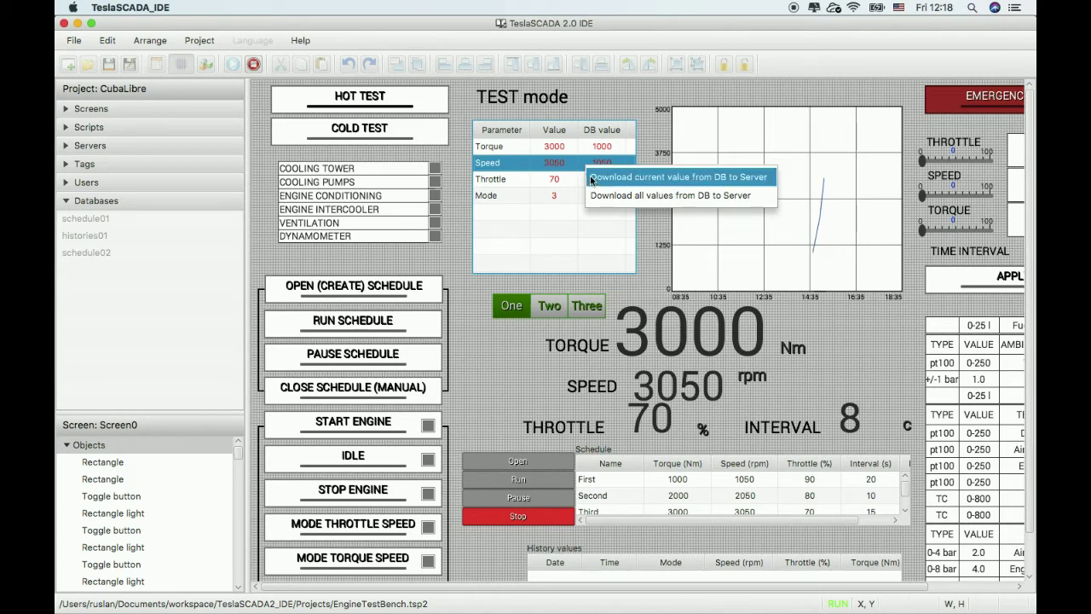
click(591, 177)
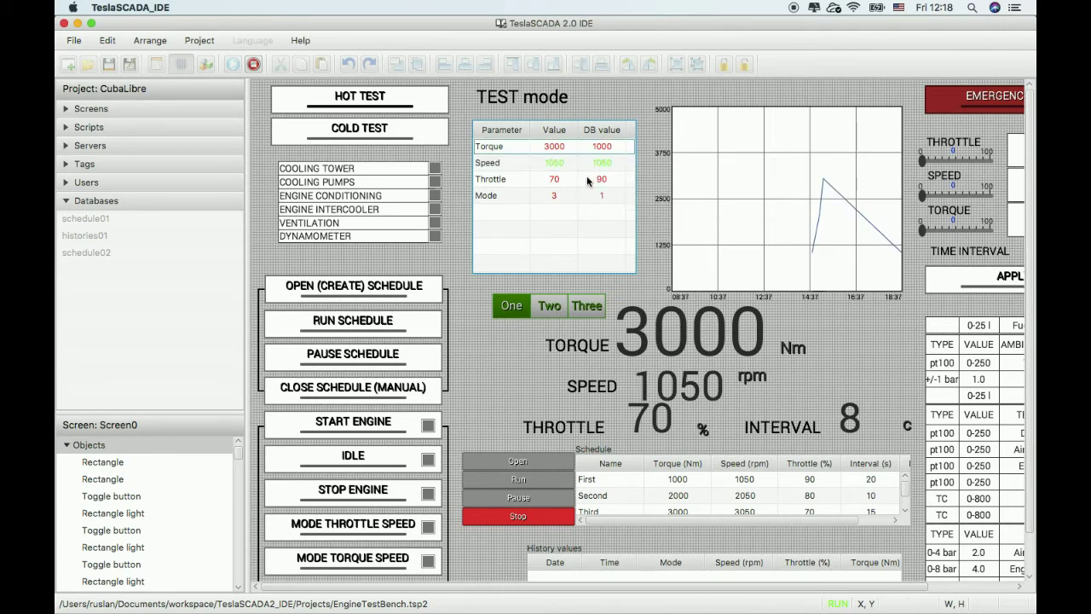
right_click(572, 181)
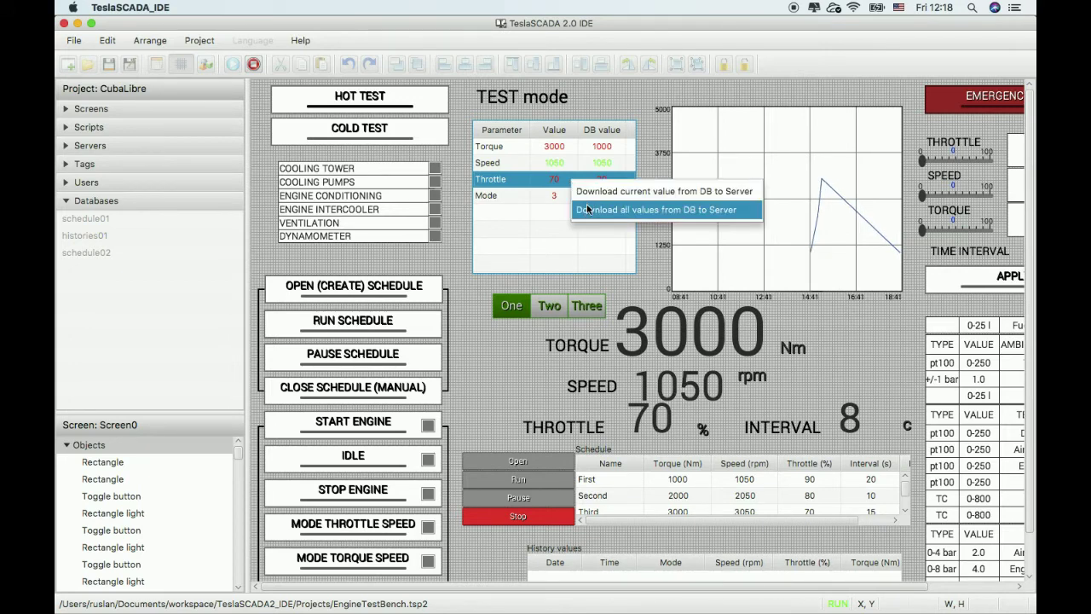
click(587, 209)
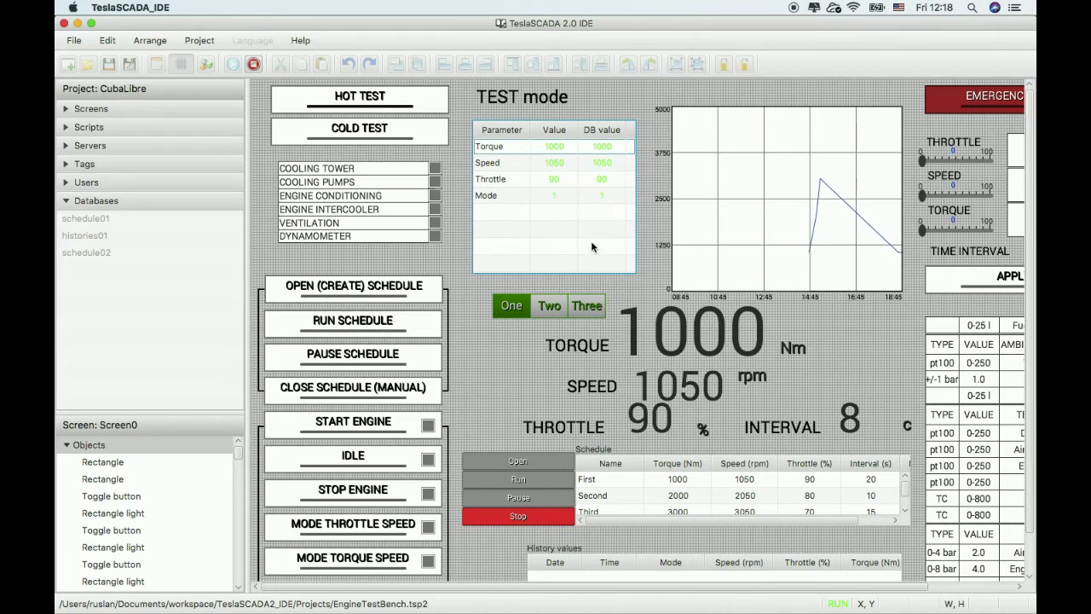
Step: Select row Two, download all its DB values to the server, and stop the project
click(554, 307)
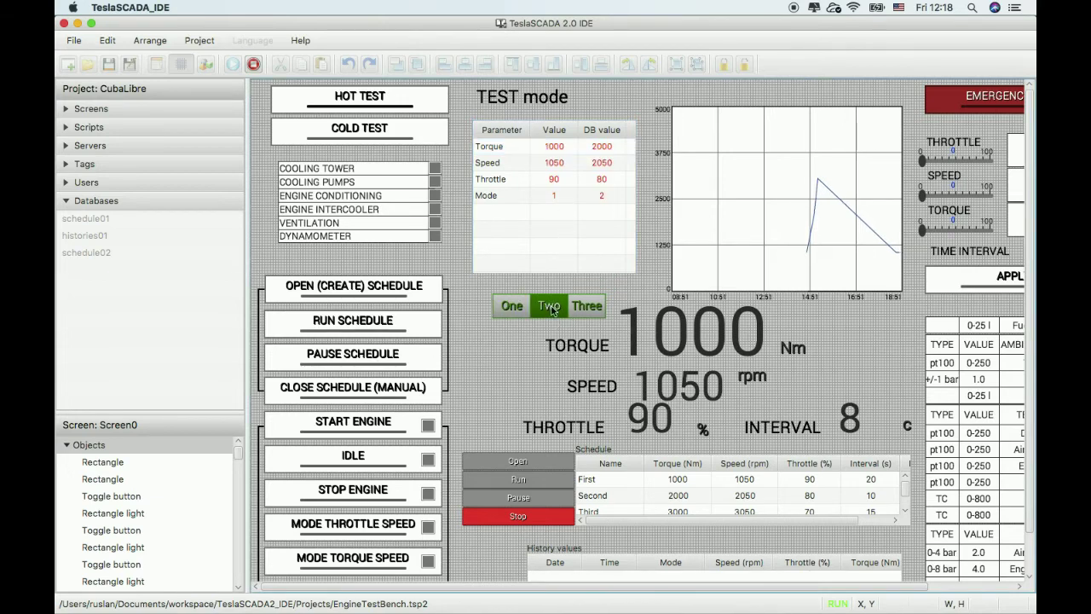
right_click(558, 189)
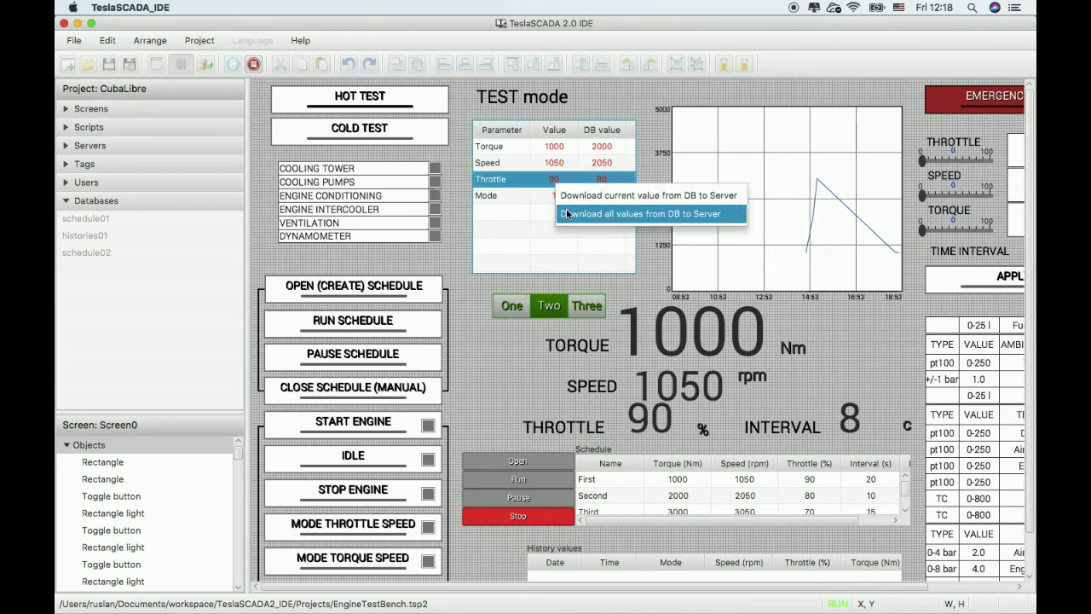
click(567, 214)
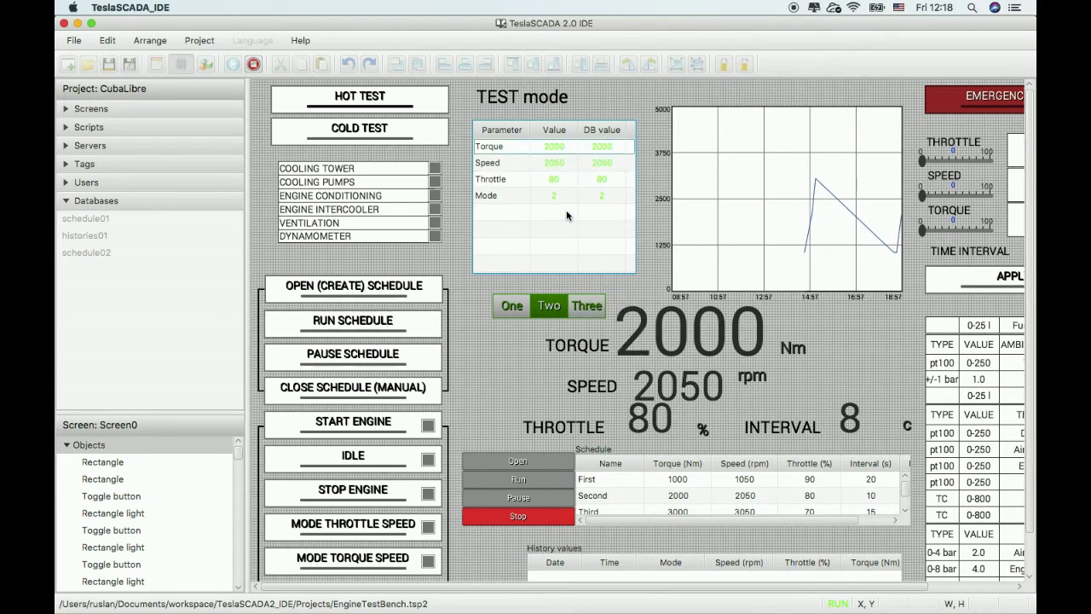
scroll(1031, 321, down, 1)
scroll(1031, 321, down, 2)
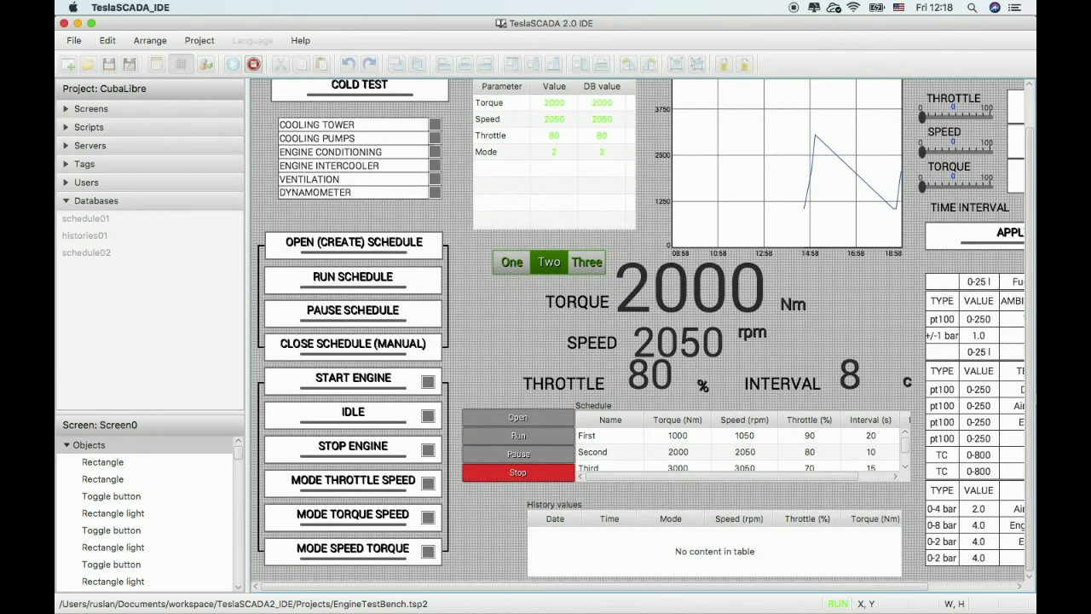
scroll(1032, 311, up, 2)
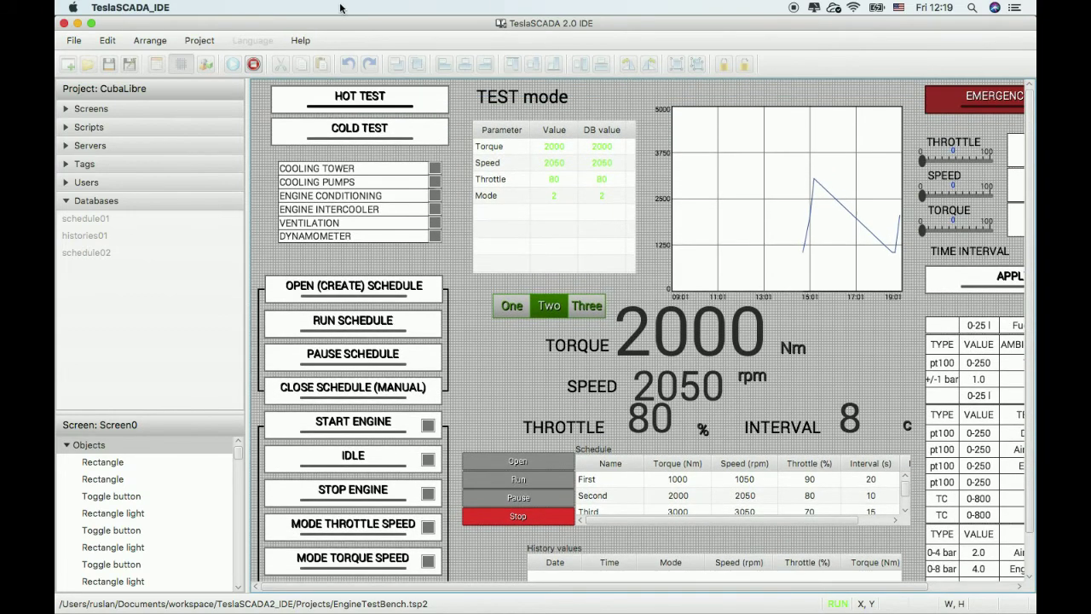
click(254, 64)
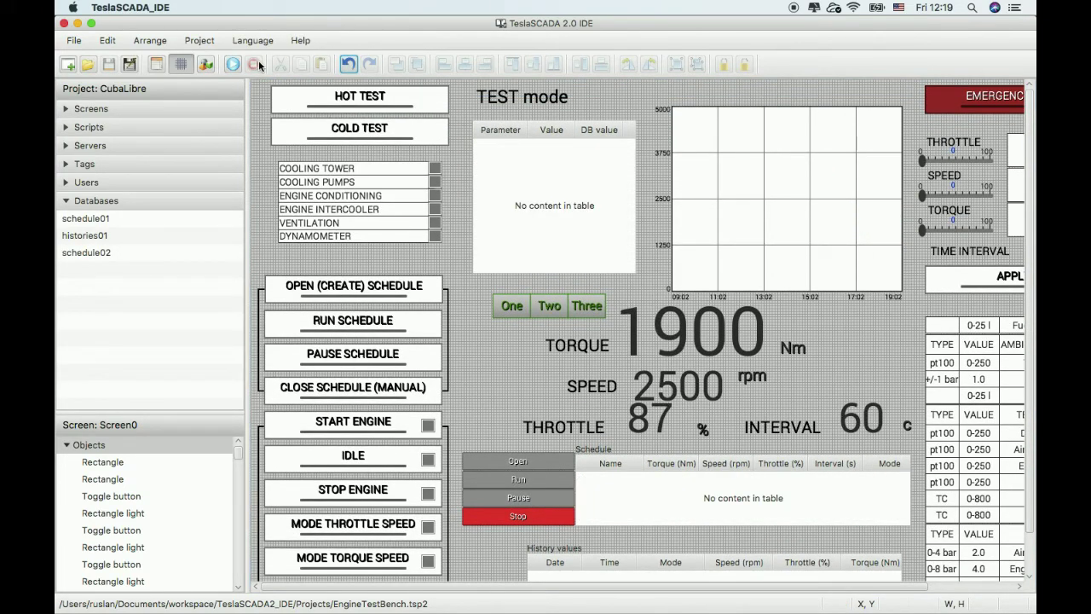
Step: Open histories01's properties and confirm its storage type is Tag
scroll(1017, 222, down, 2)
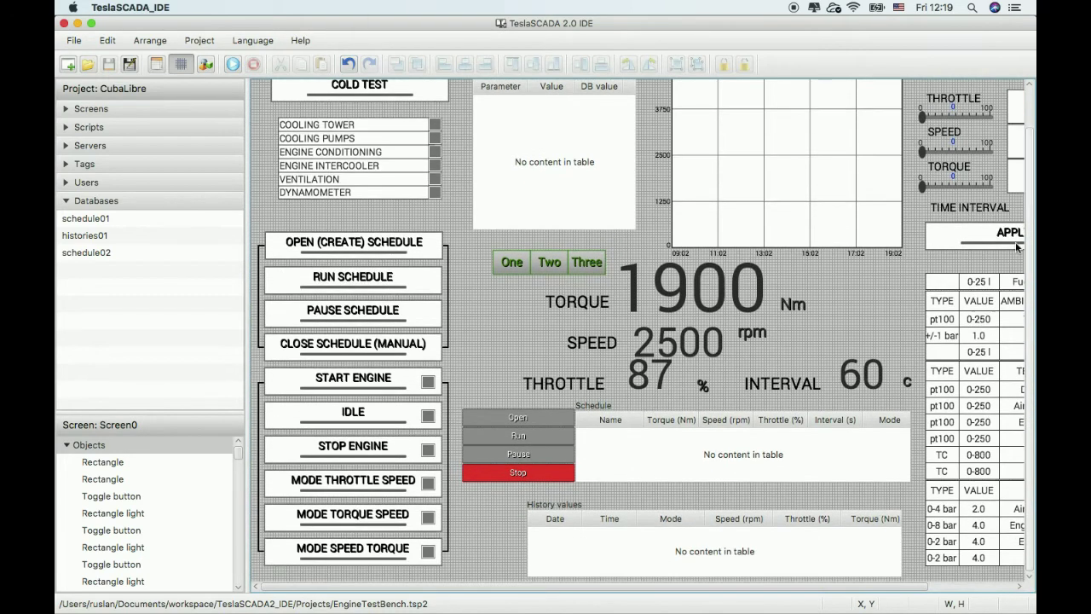
double_click(90, 239)
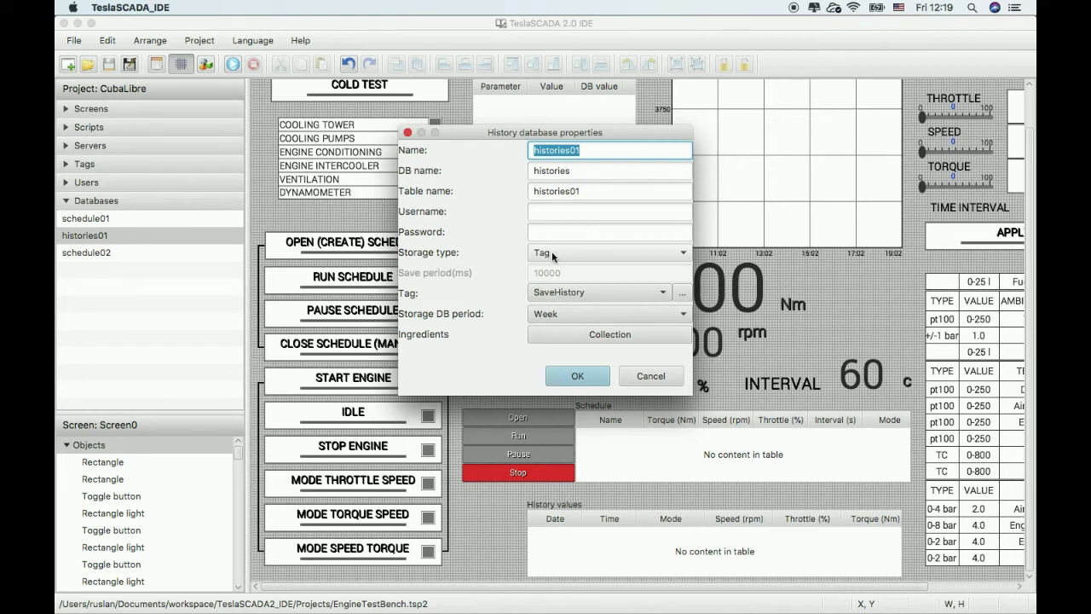
click(552, 251)
click(551, 249)
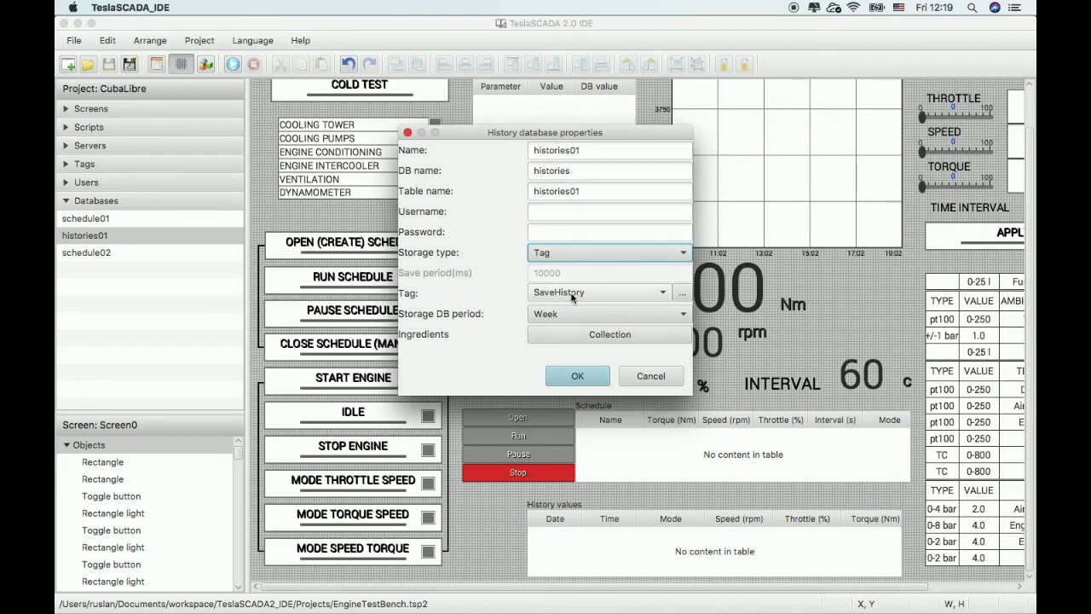
Step: Review the Mode, Speed, Throttle and Torque history columns, then close the settings unchanged
click(589, 335)
click(394, 201)
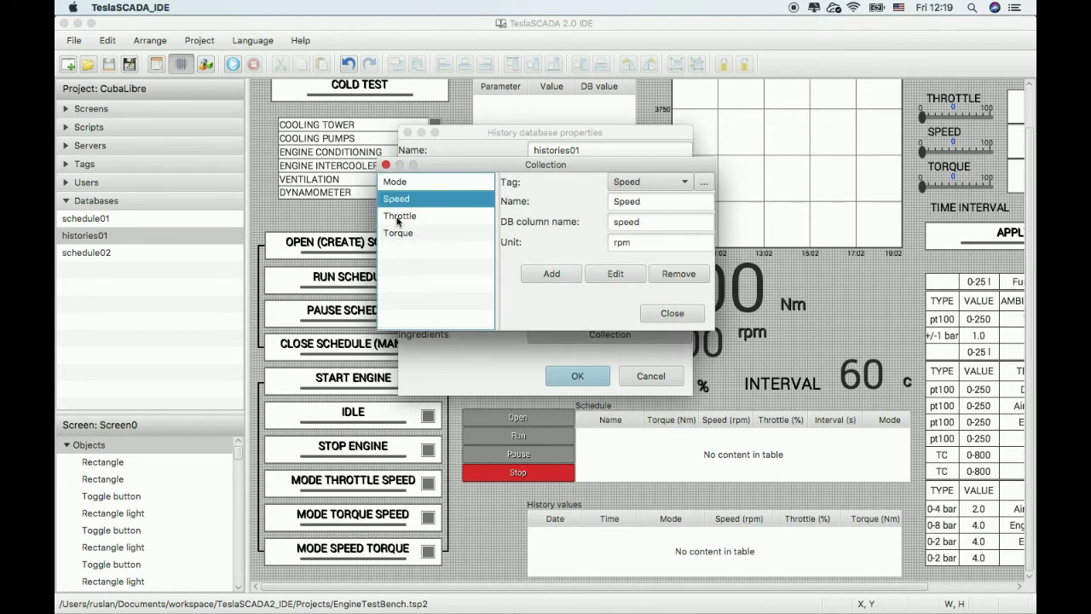
click(399, 218)
click(402, 236)
click(392, 183)
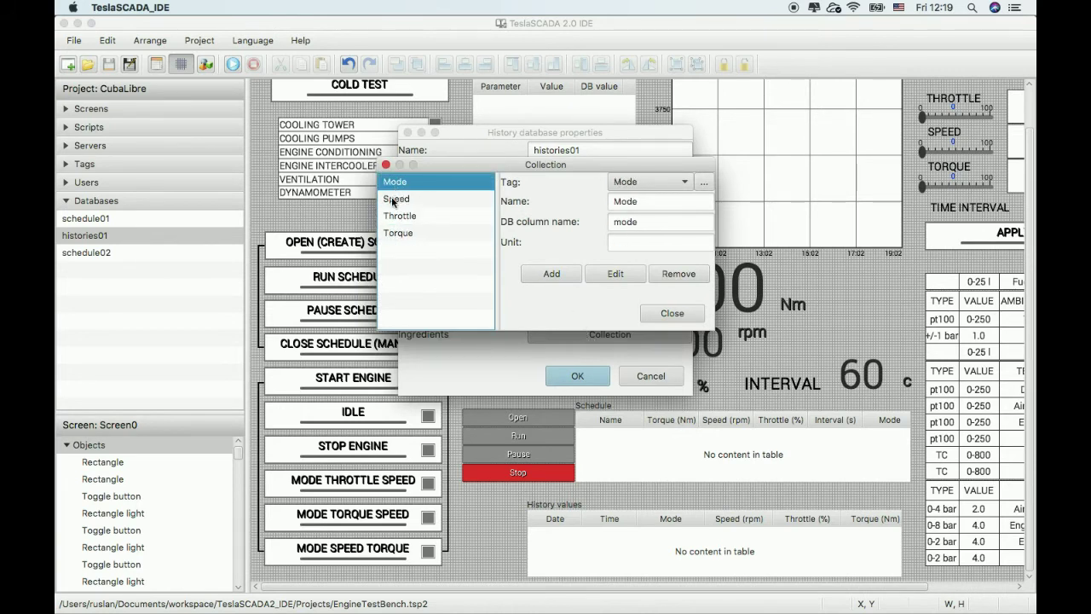
click(394, 200)
click(397, 217)
click(668, 313)
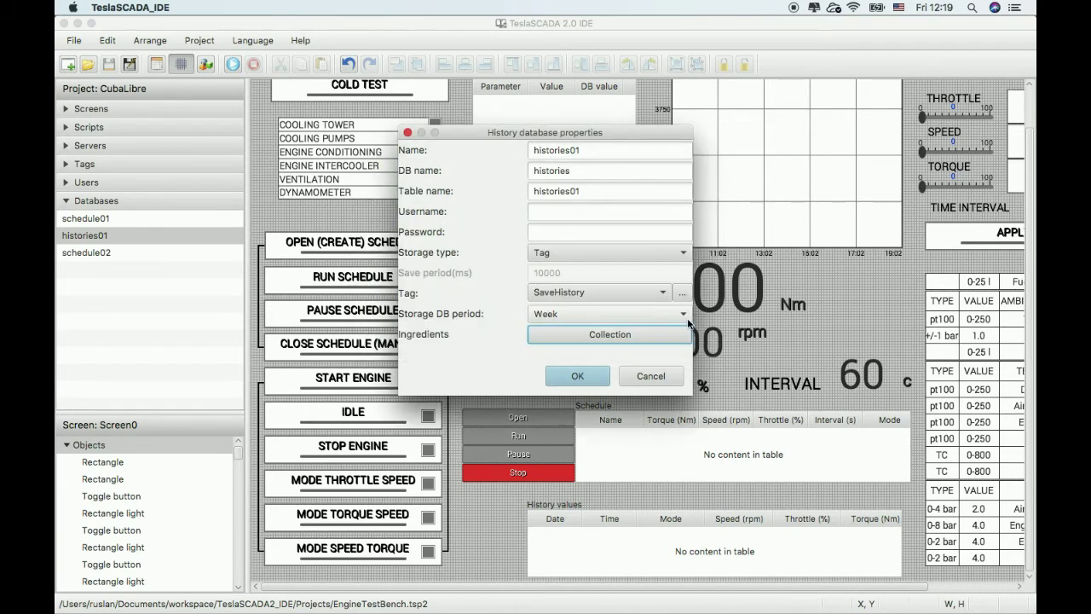
click(650, 374)
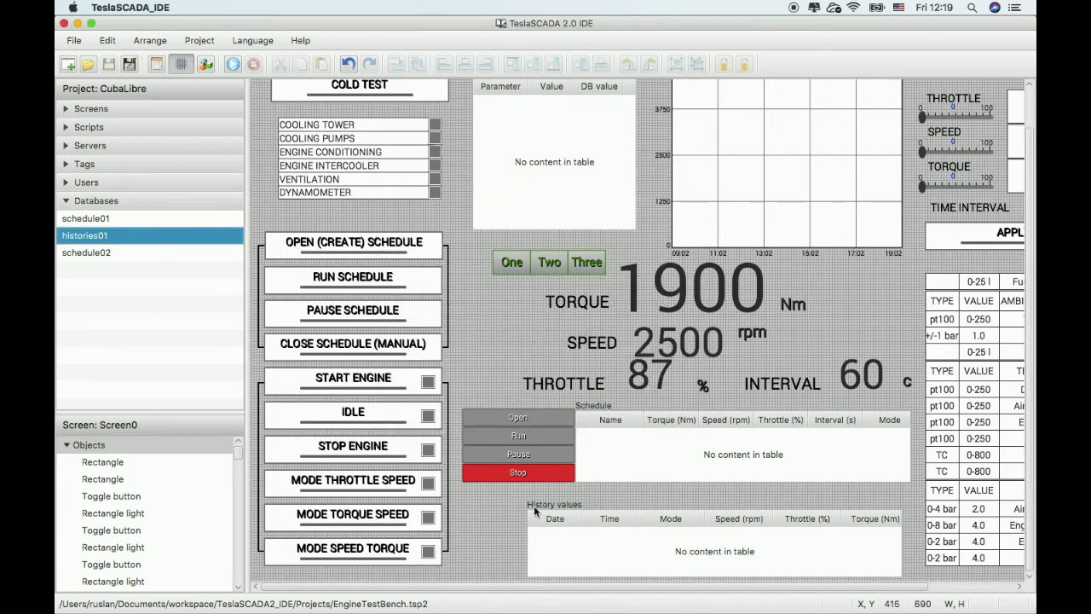
right_click(487, 320)
Step: Place a light button from Buttons and Switches left of the History values table
click(516, 328)
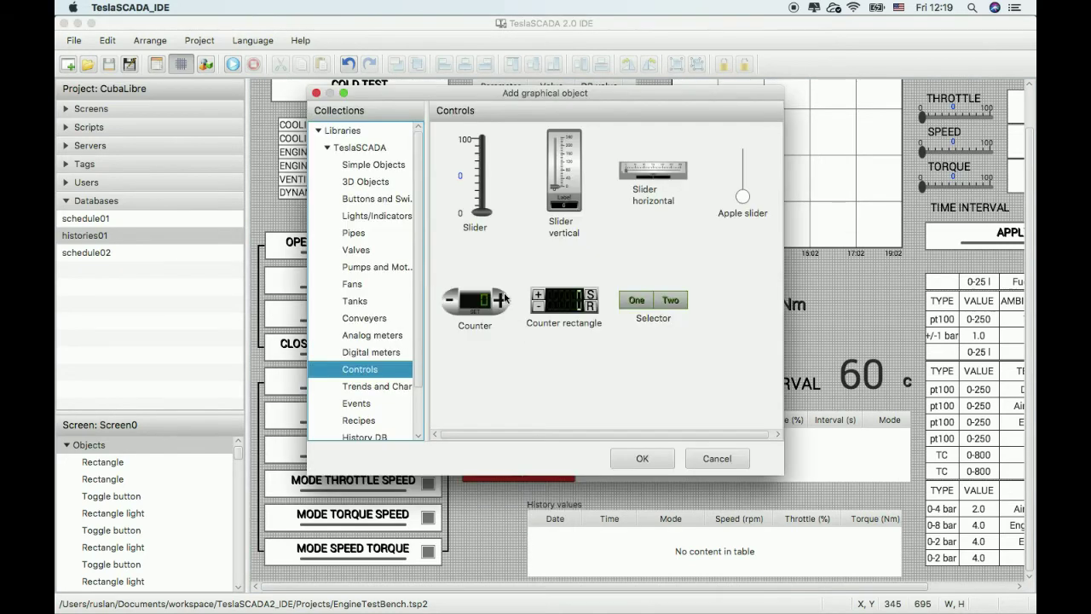
click(397, 201)
double_click(723, 158)
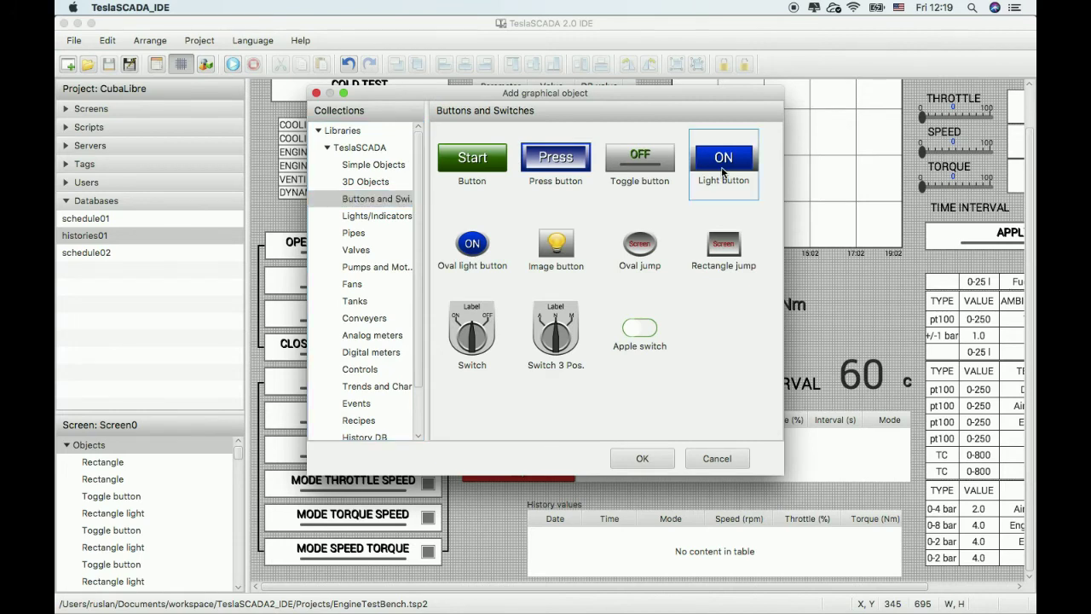
click(482, 504)
drag(499, 516, 475, 522)
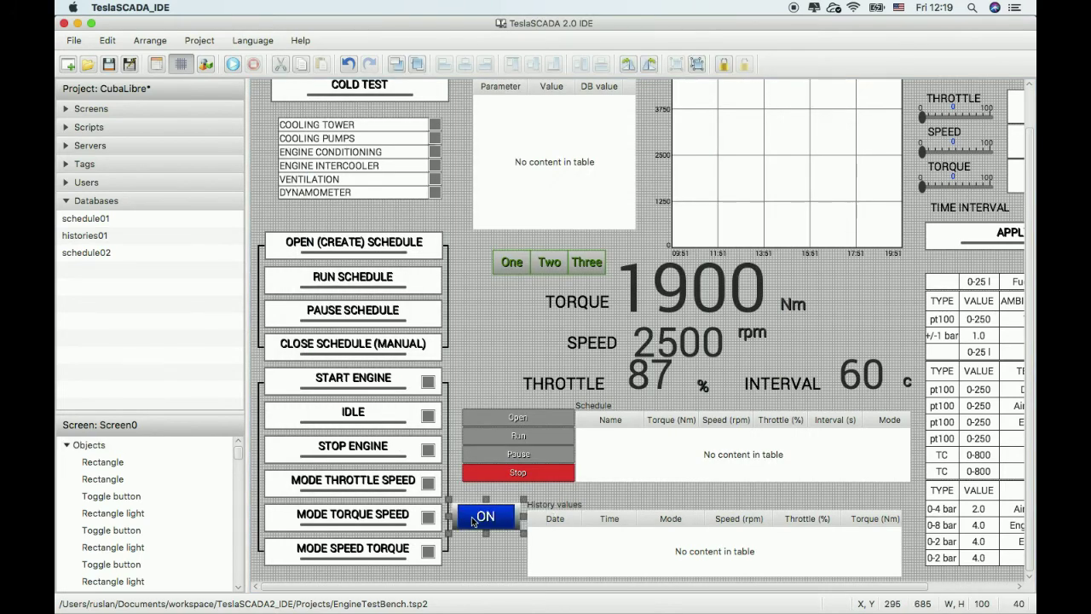
Step: Label the button 'Save values' and link its indicator to the SaveHistory tag
double_click(481, 517)
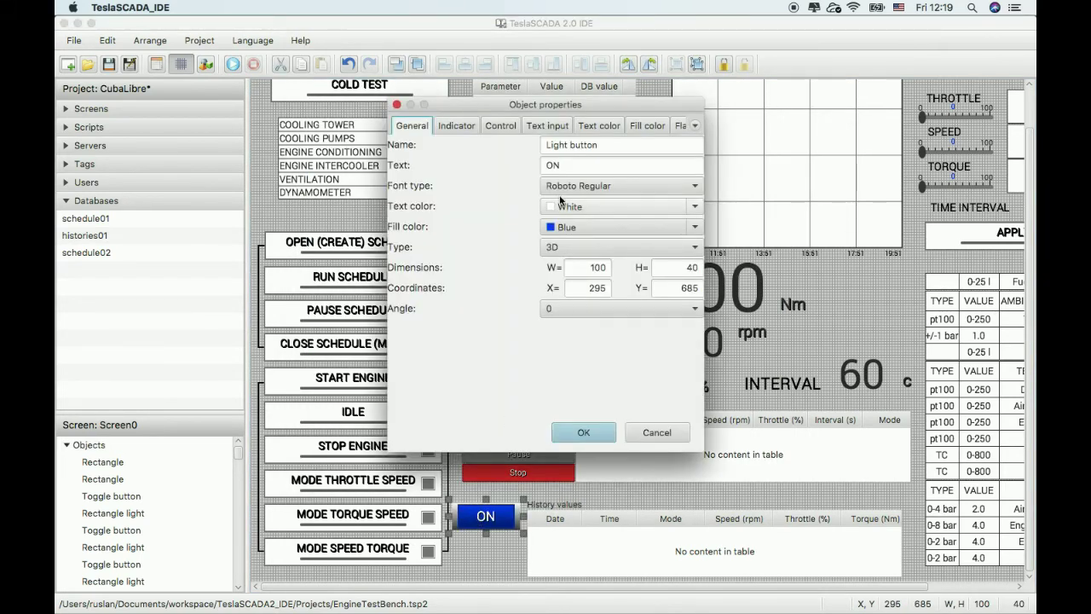
text(S)
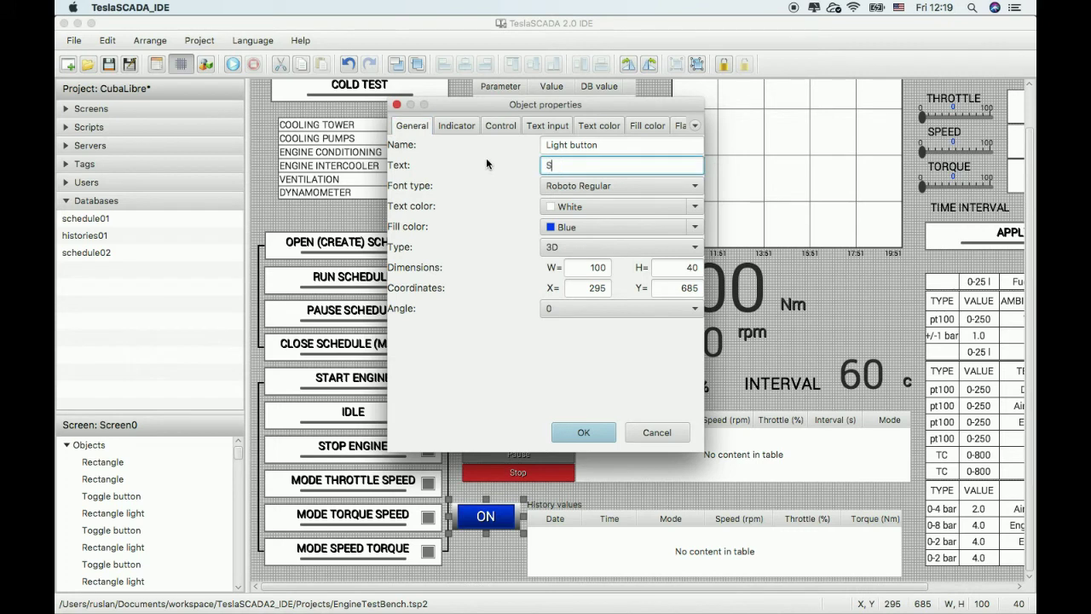
text(ave values)
click(460, 125)
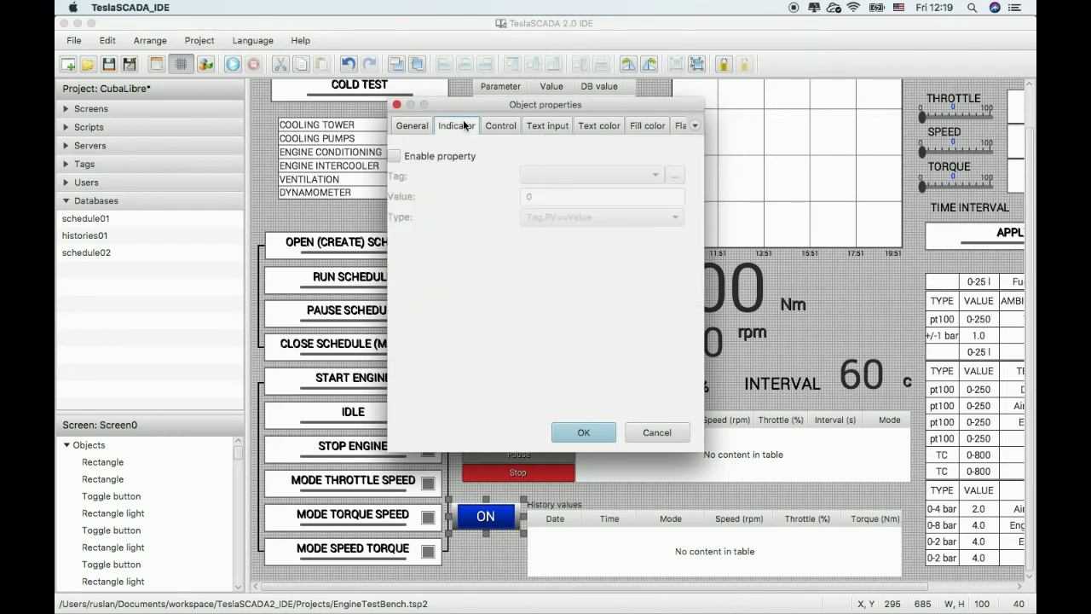
click(403, 159)
click(597, 175)
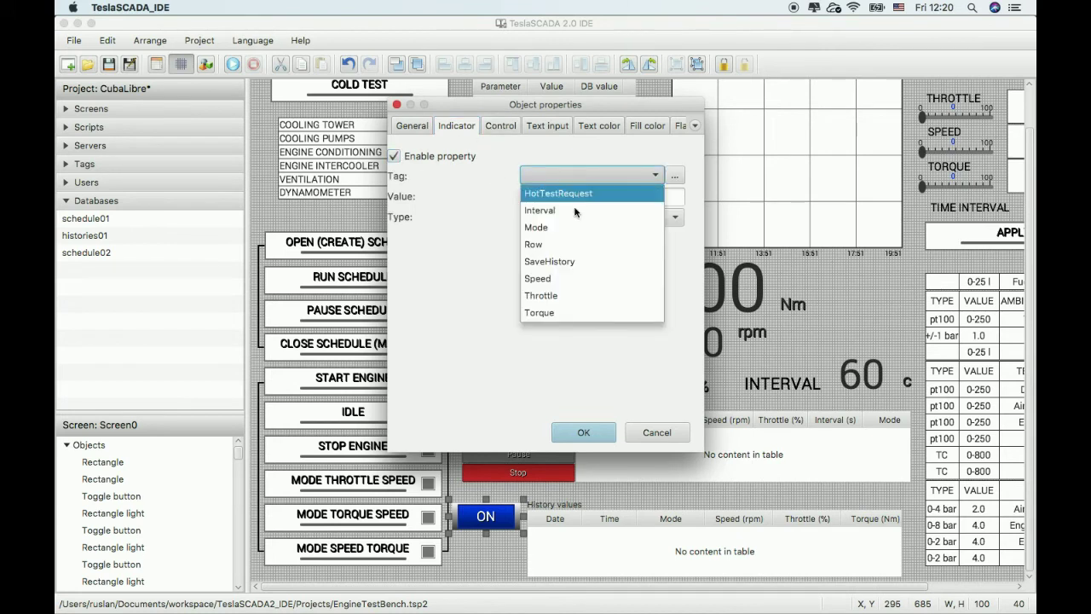
click(560, 267)
Step: Set the button's control tag to SaveHistory with the Toggle function
click(501, 125)
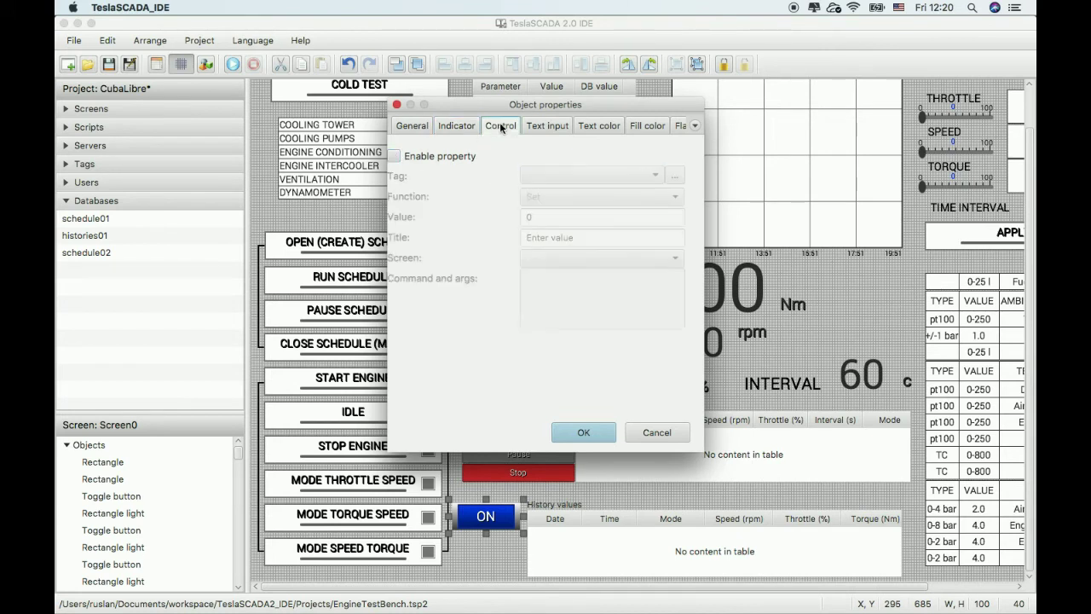
click(418, 157)
click(561, 176)
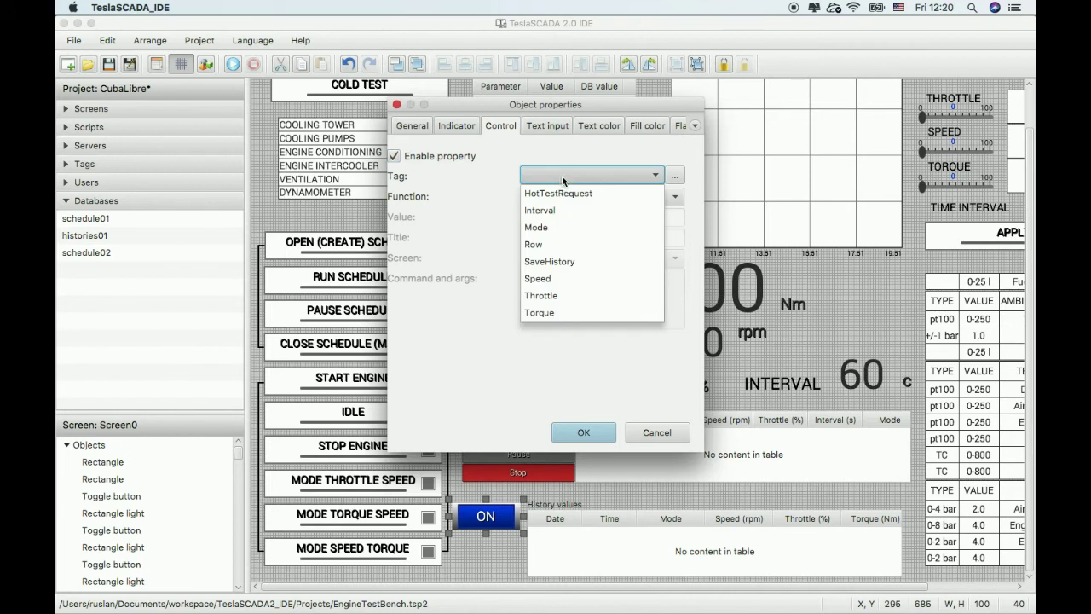
click(550, 267)
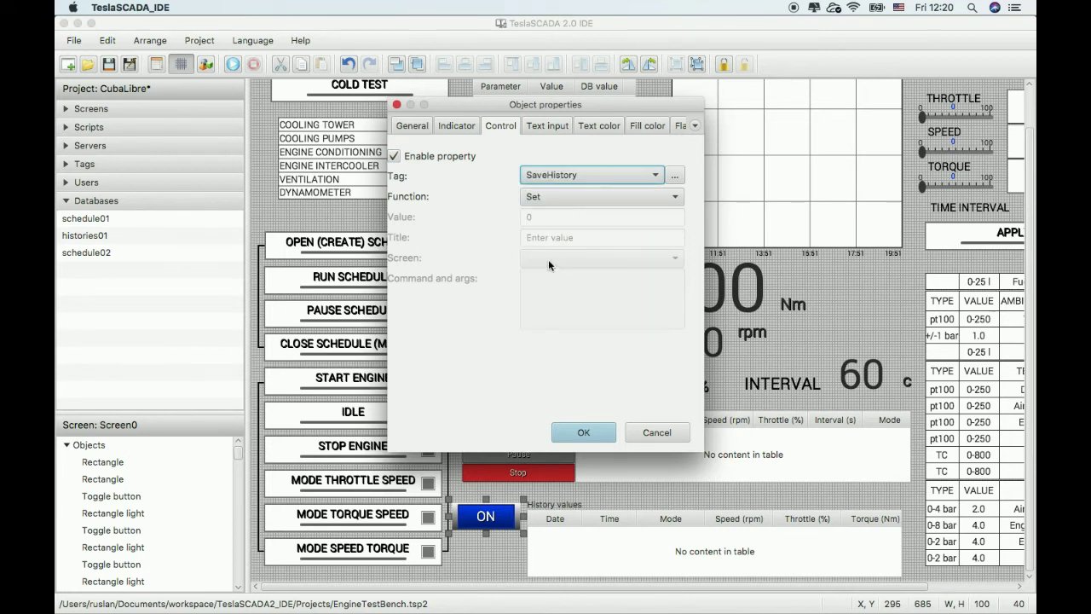
click(575, 195)
click(563, 248)
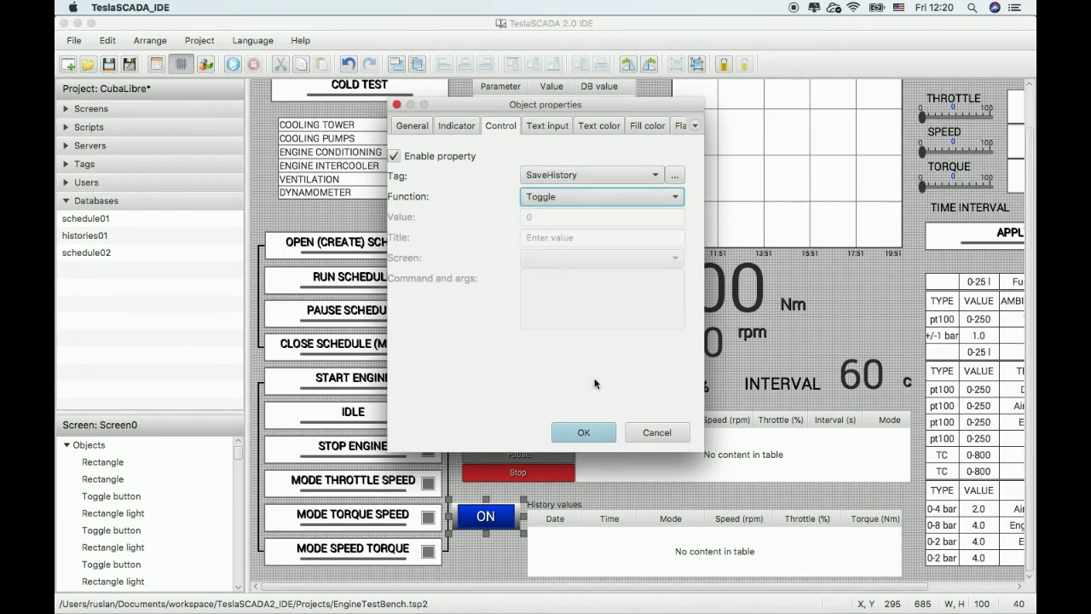
click(584, 432)
Step: Rename the label to 'Save history', shrink the button to 20 px tall, and save
double_click(503, 515)
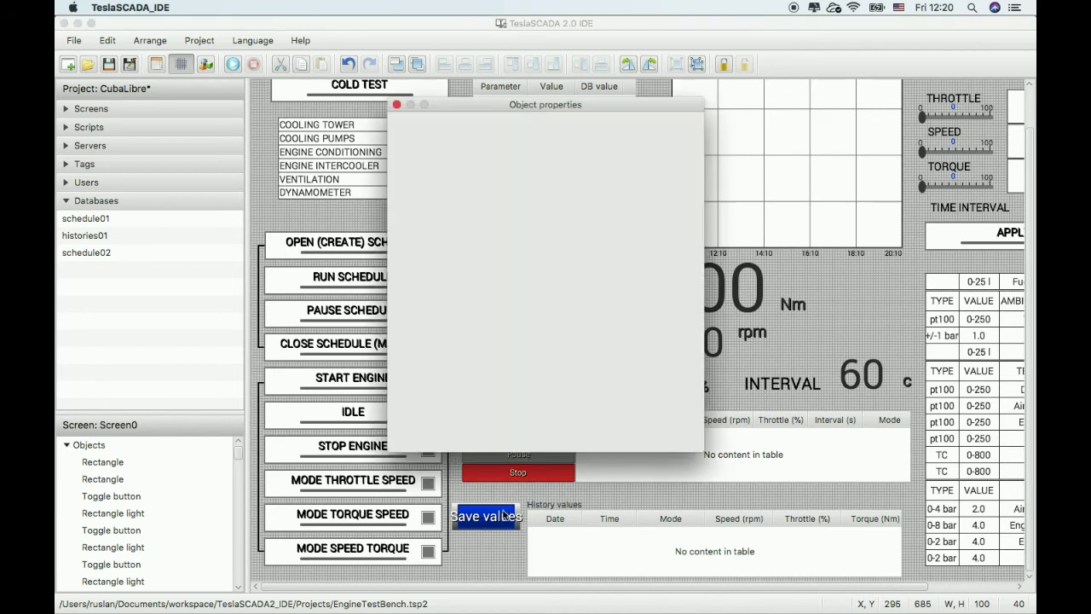
drag(596, 166, 570, 166)
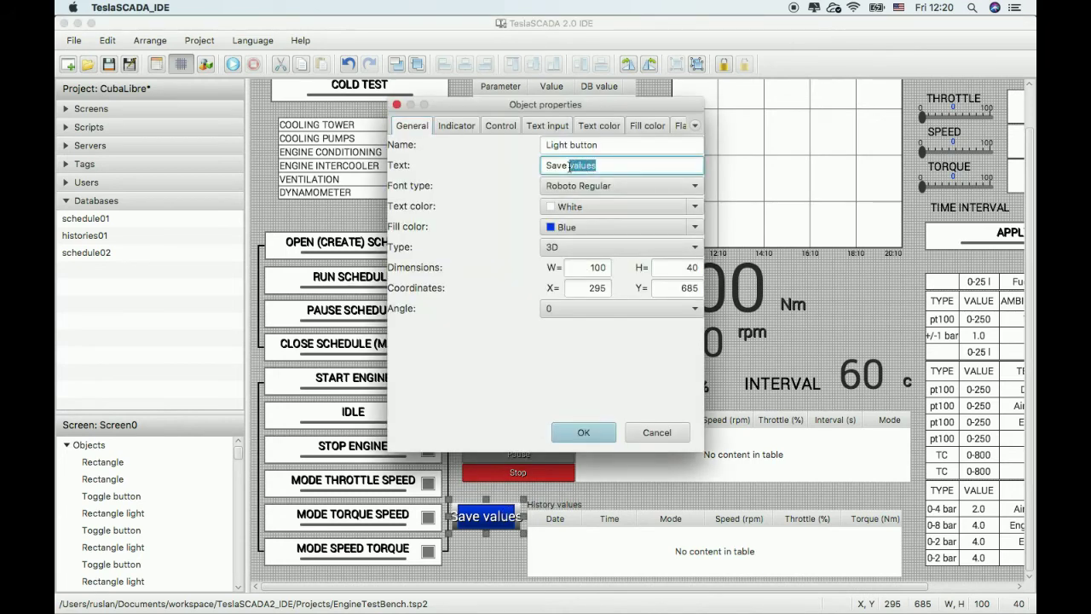
text(history)
click(582, 432)
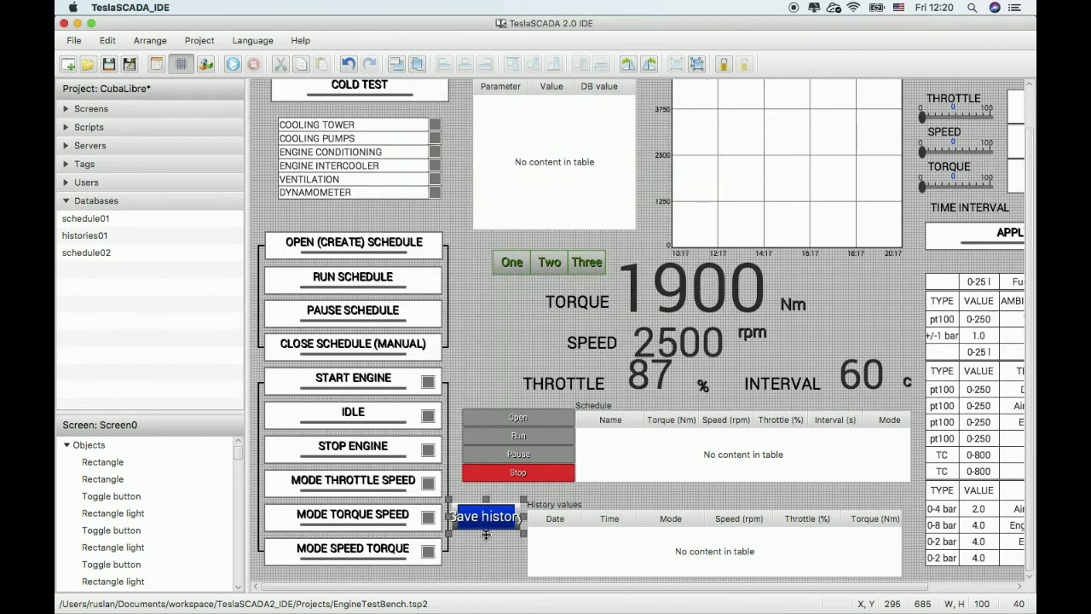
mouse_move(485, 534)
mouse_down()
mouse_move(486, 516)
mouse_move(487, 535)
mouse_up()
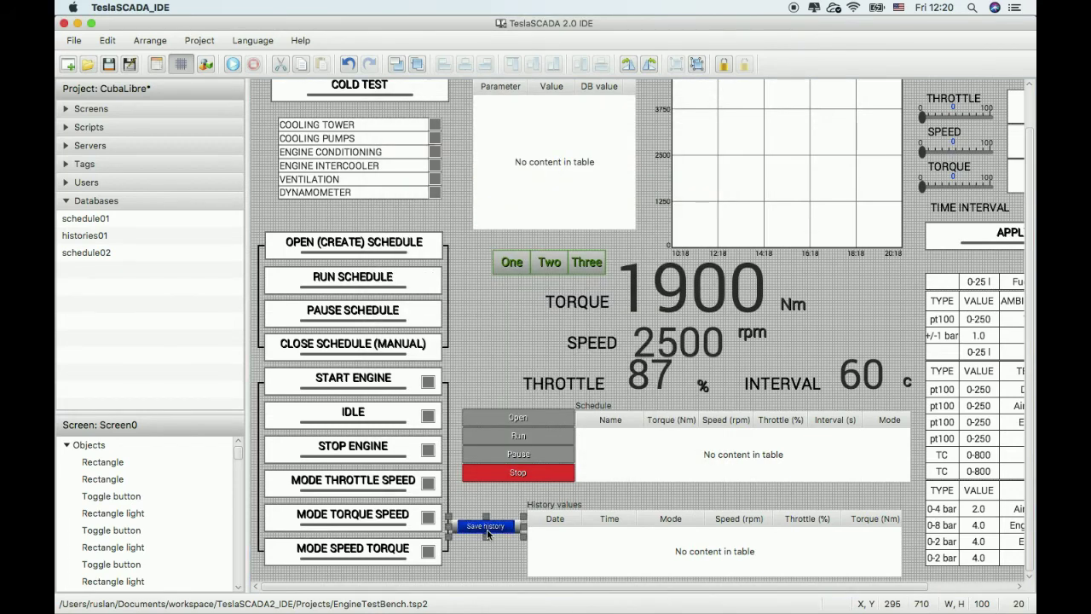
click(488, 528)
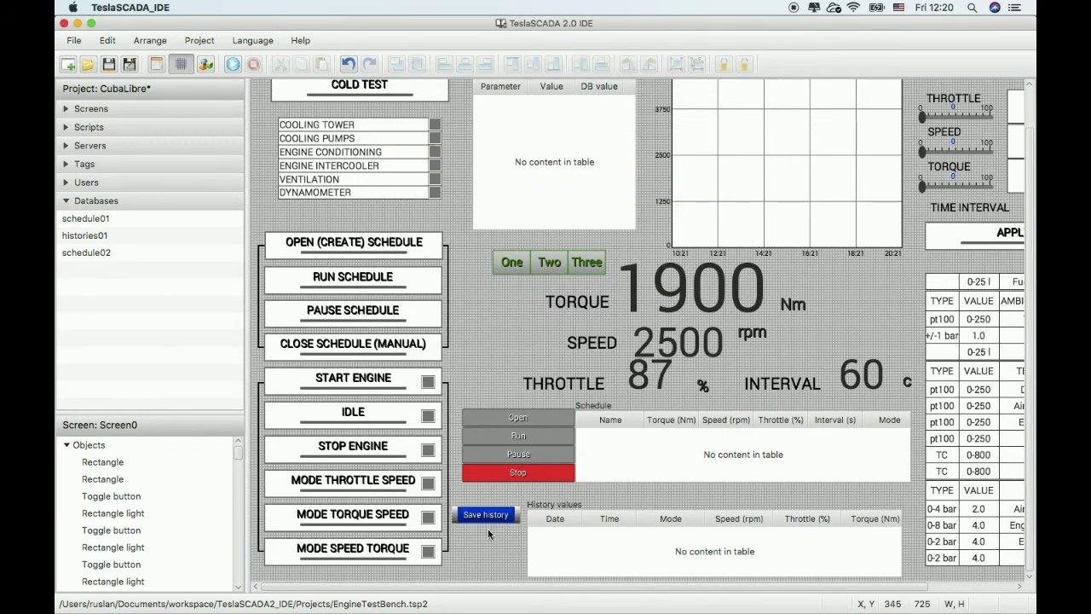
click(106, 66)
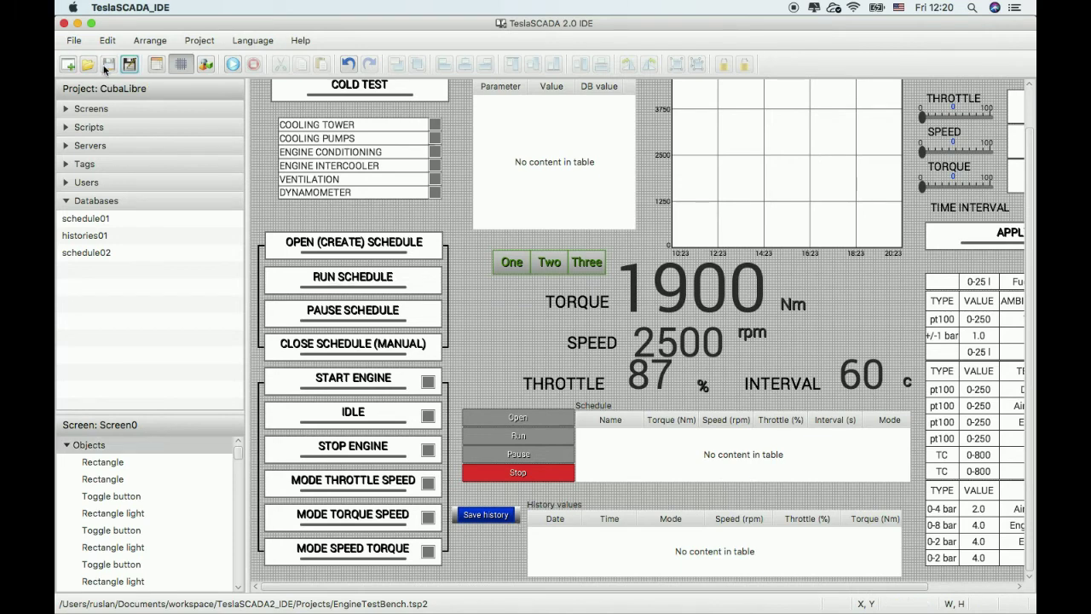
click(233, 64)
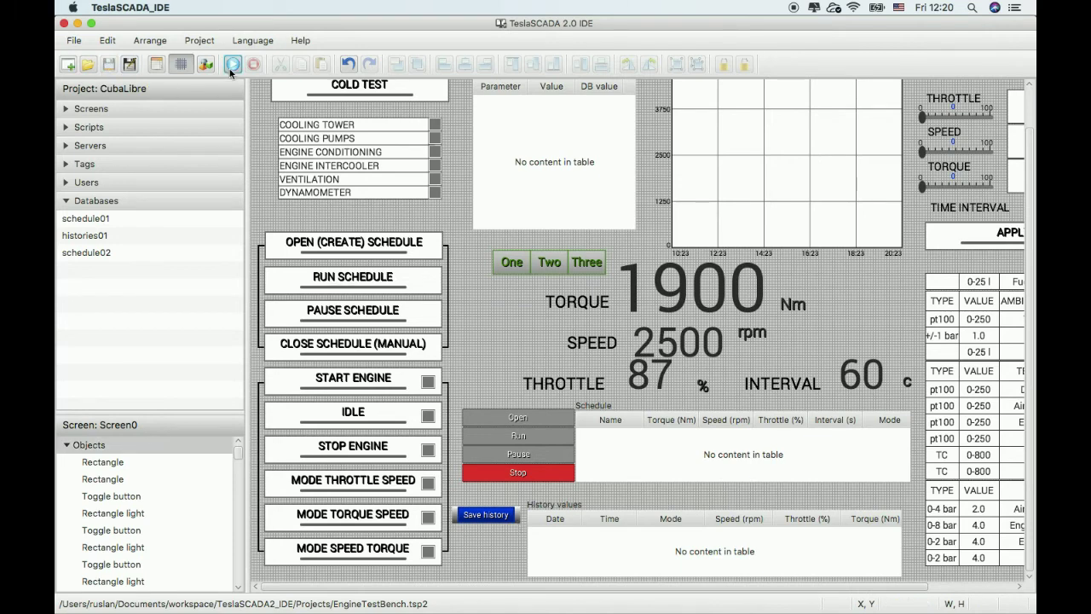
click(483, 517)
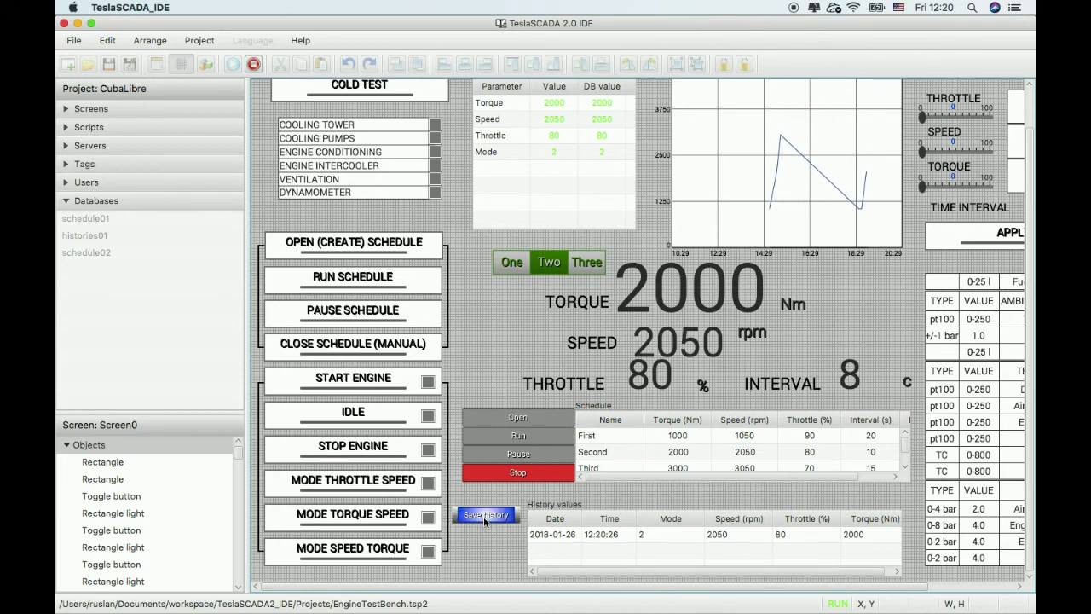
click(484, 517)
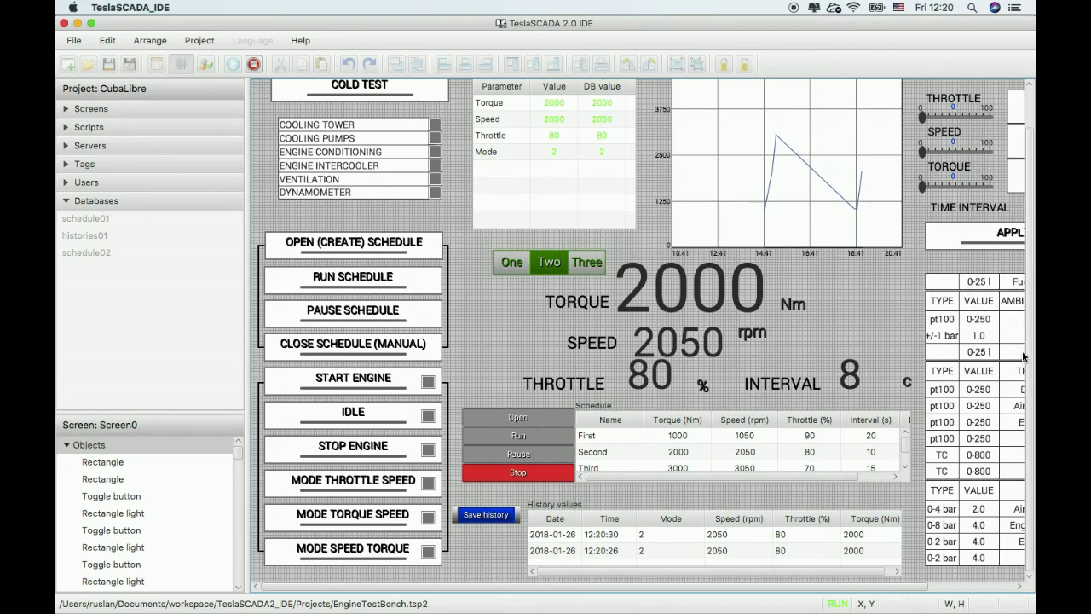
scroll(647, 330, up, 2)
scroll(614, 352, down, 2)
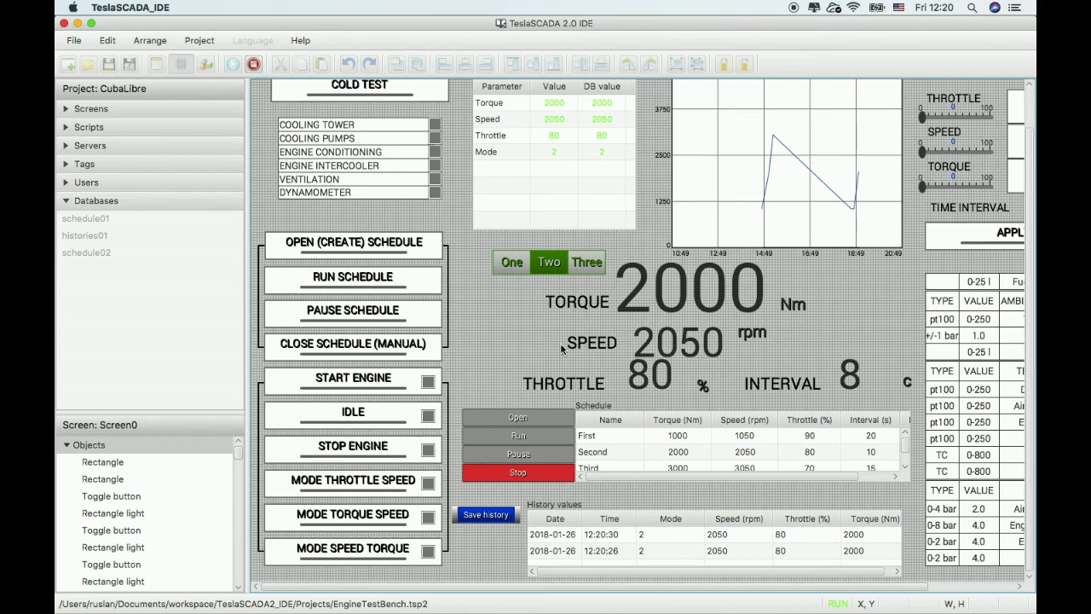
click(253, 64)
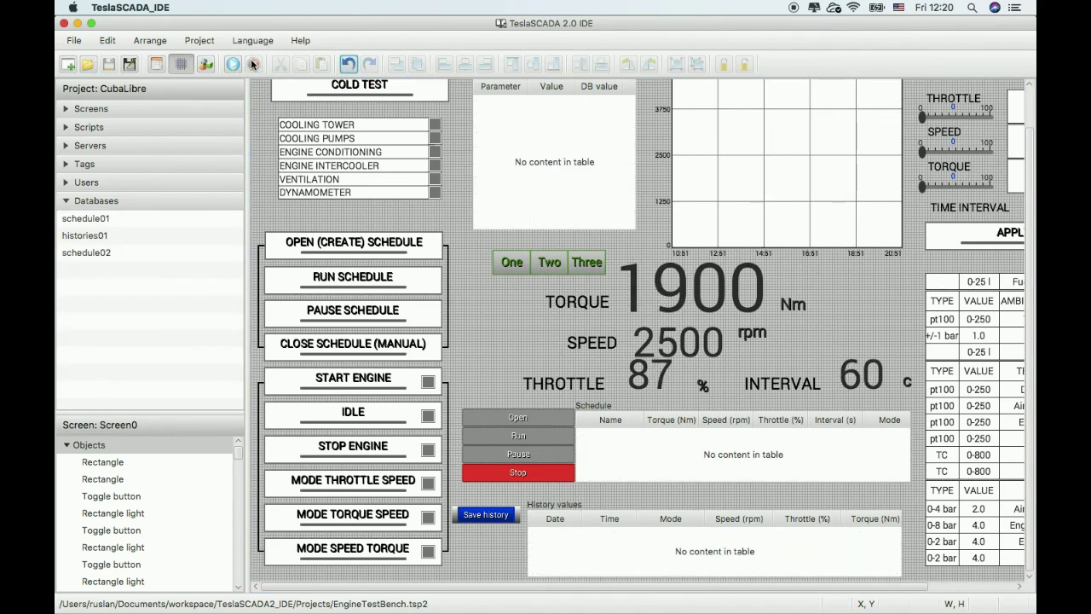
click(71, 165)
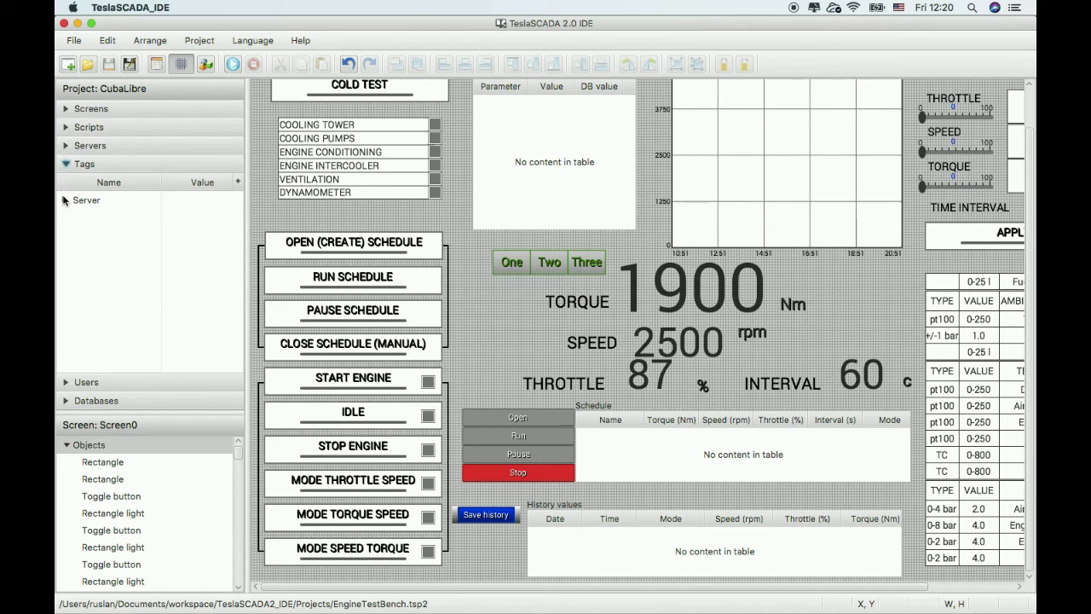
Step: Create a new tag group named Server2
click(64, 199)
click(64, 200)
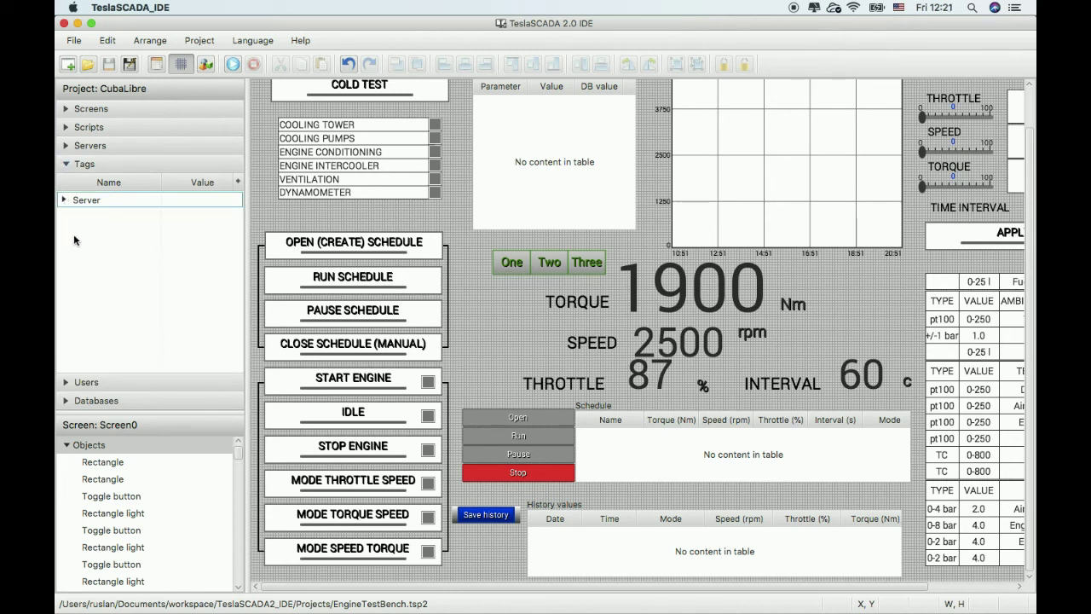
right_click(73, 233)
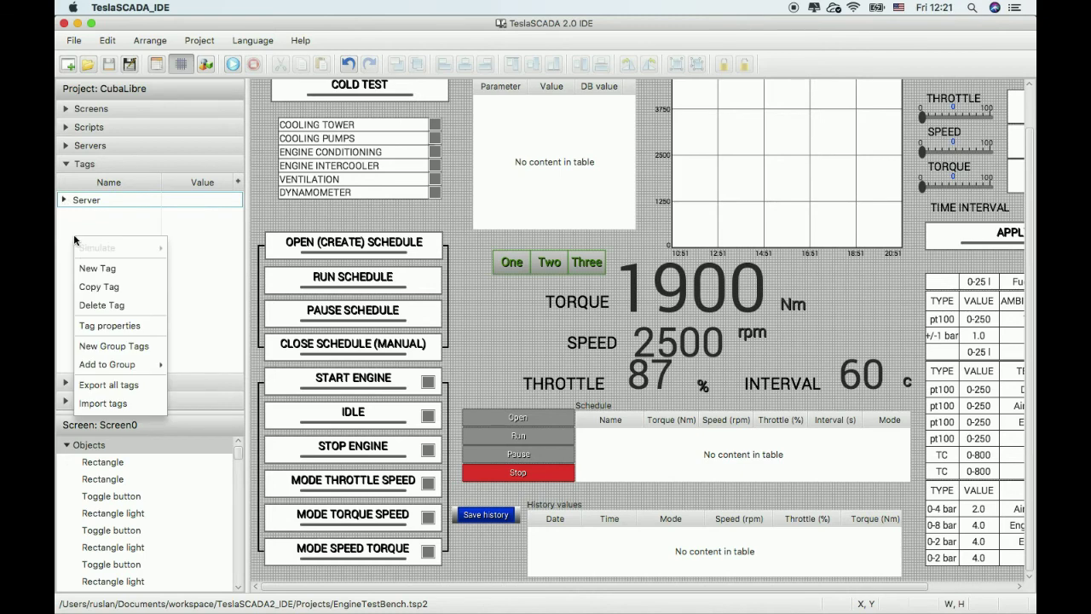
click(102, 346)
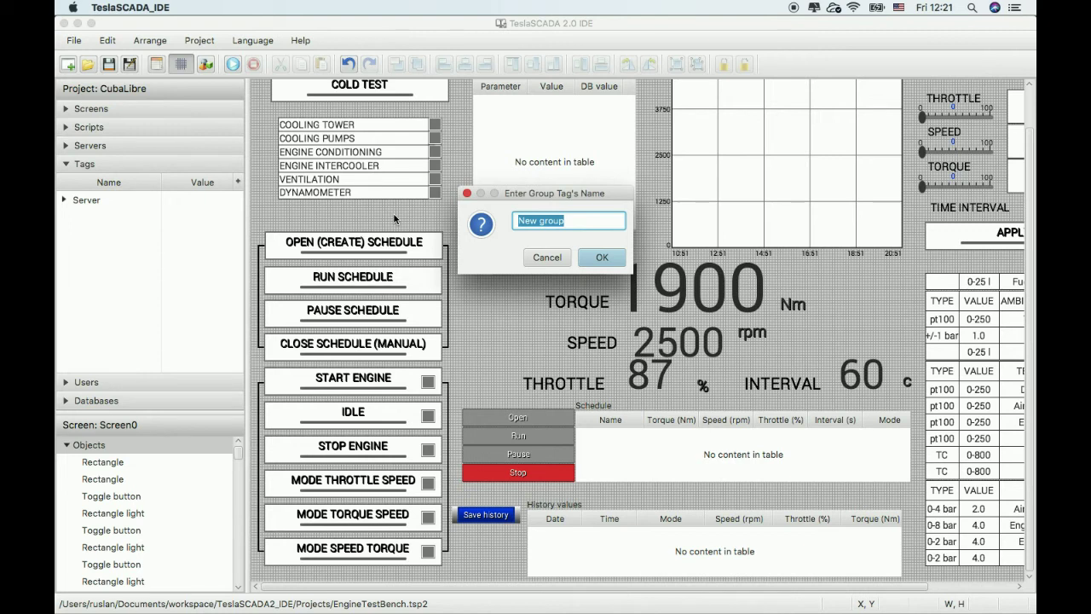
text(S)
text(erver2)
click(592, 258)
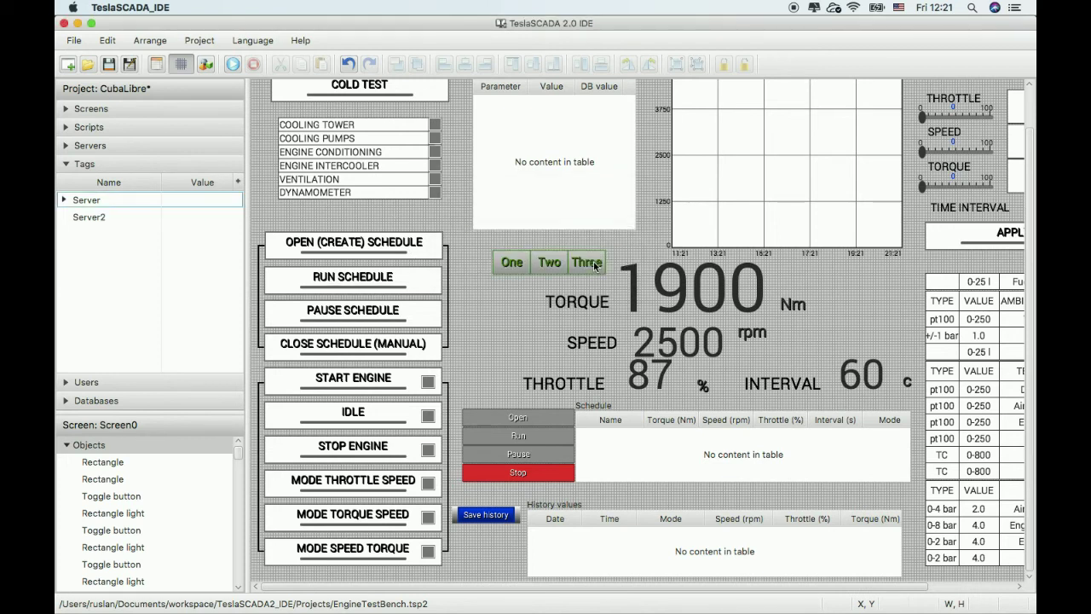
Step: Move the Row and Mode tags from Server into Server2
click(64, 200)
drag(94, 266, 101, 344)
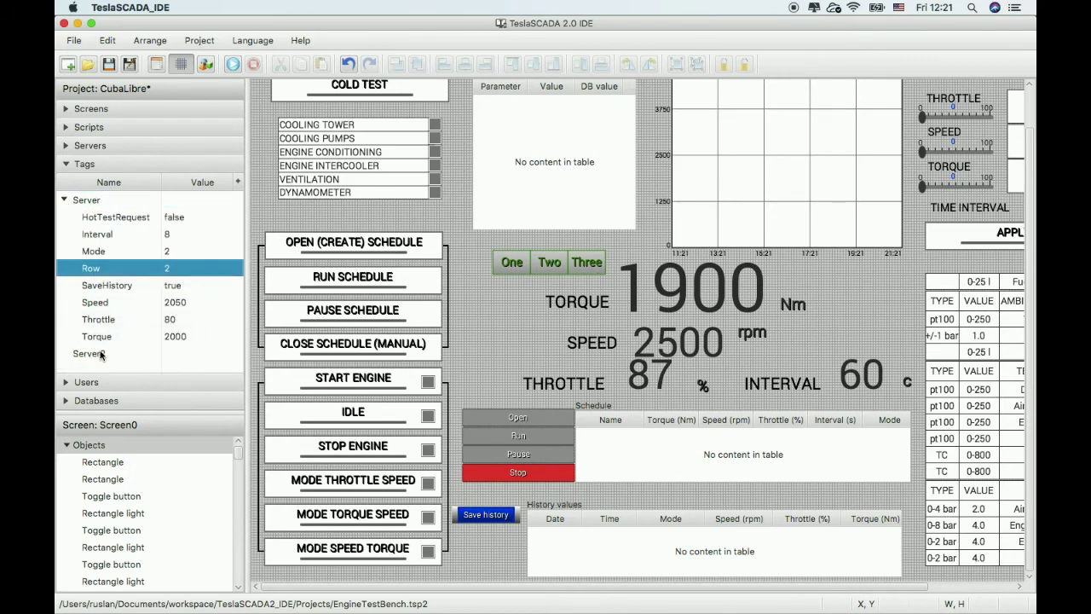
click(63, 200)
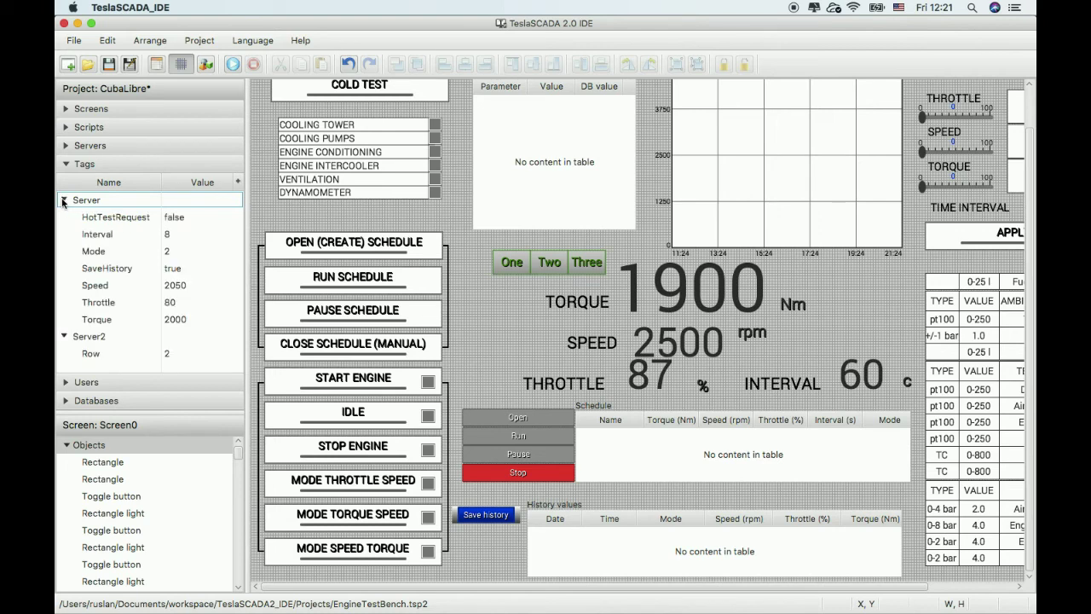
drag(98, 252, 101, 351)
Step: Move the Mode tag from Server2 to the Server group through its tag properties
click(64, 217)
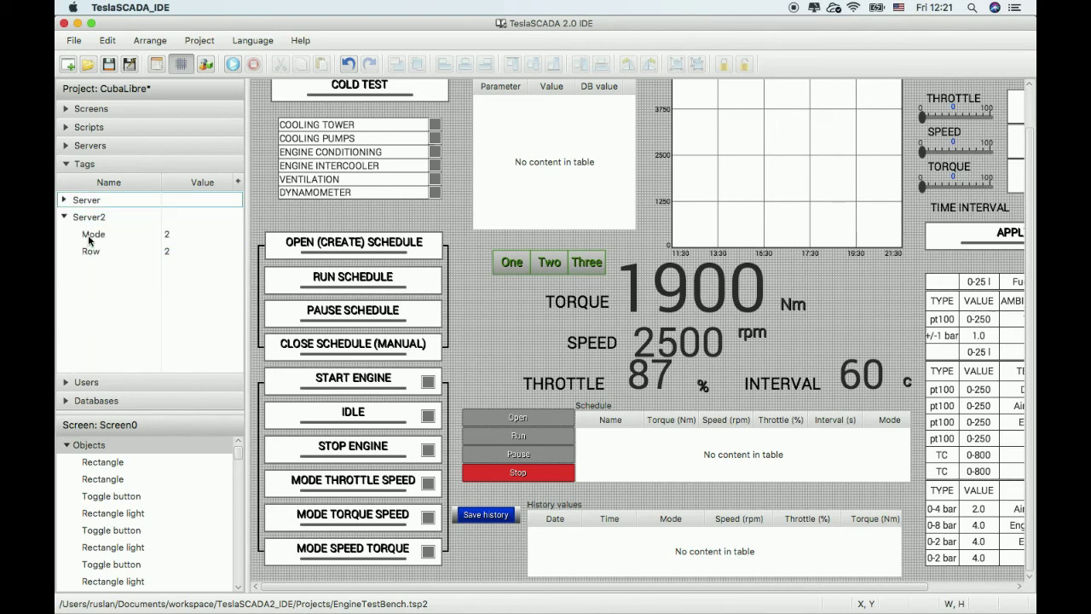
double_click(89, 239)
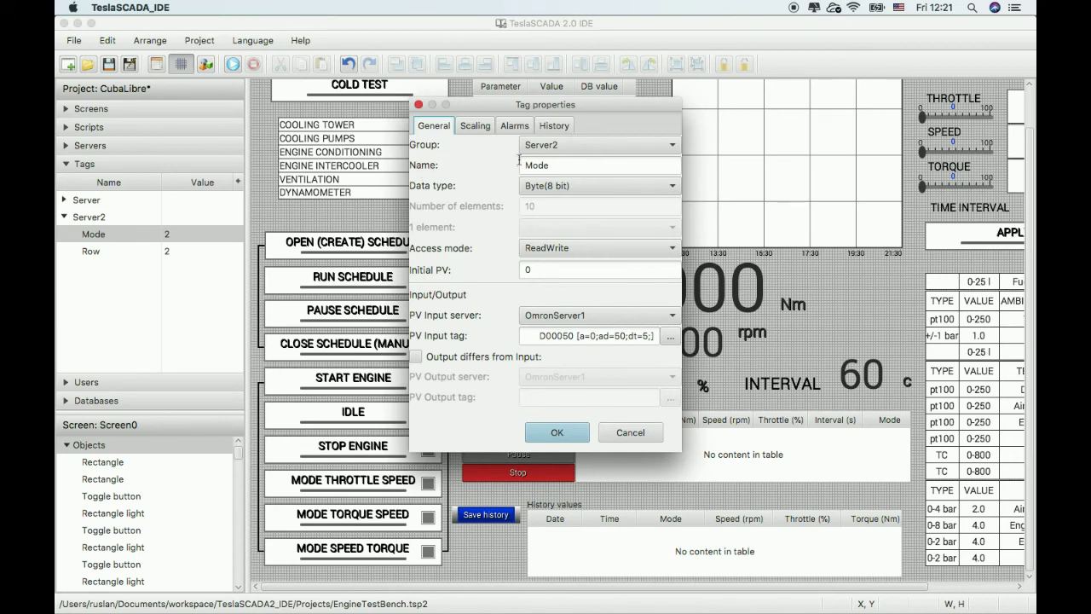
click(581, 142)
click(572, 177)
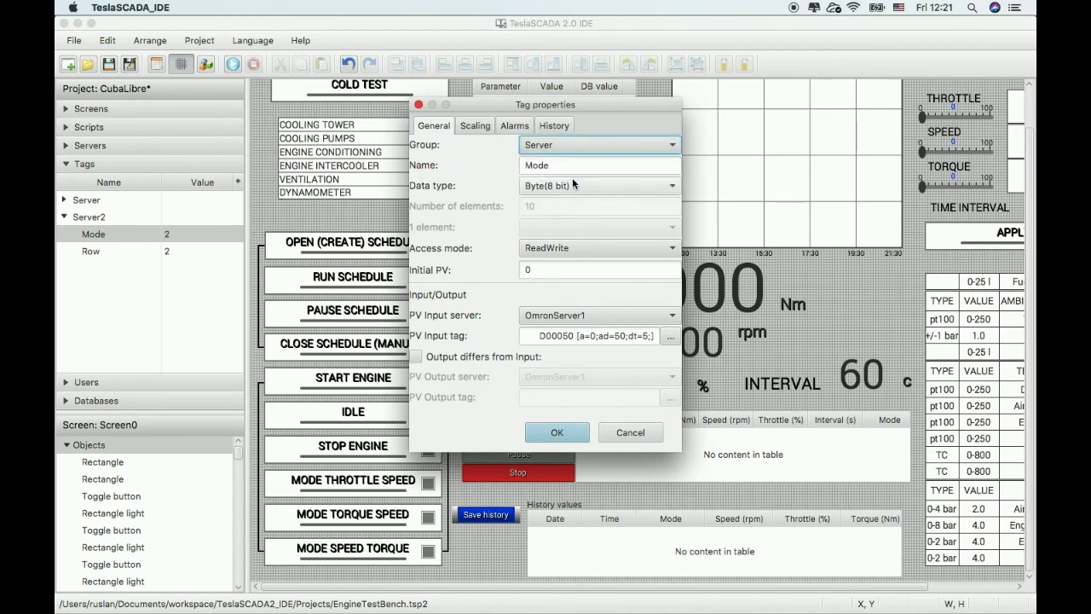
click(558, 429)
Step: Open the Row tag's properties, then drag the ungrouped Row tag into Server2
click(64, 217)
double_click(95, 235)
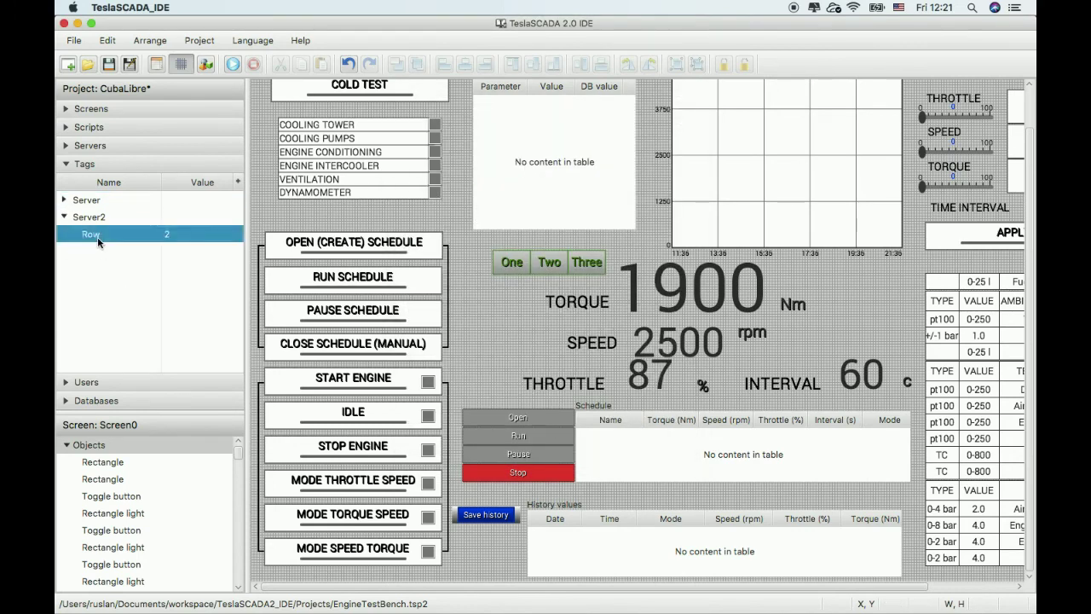
click(555, 146)
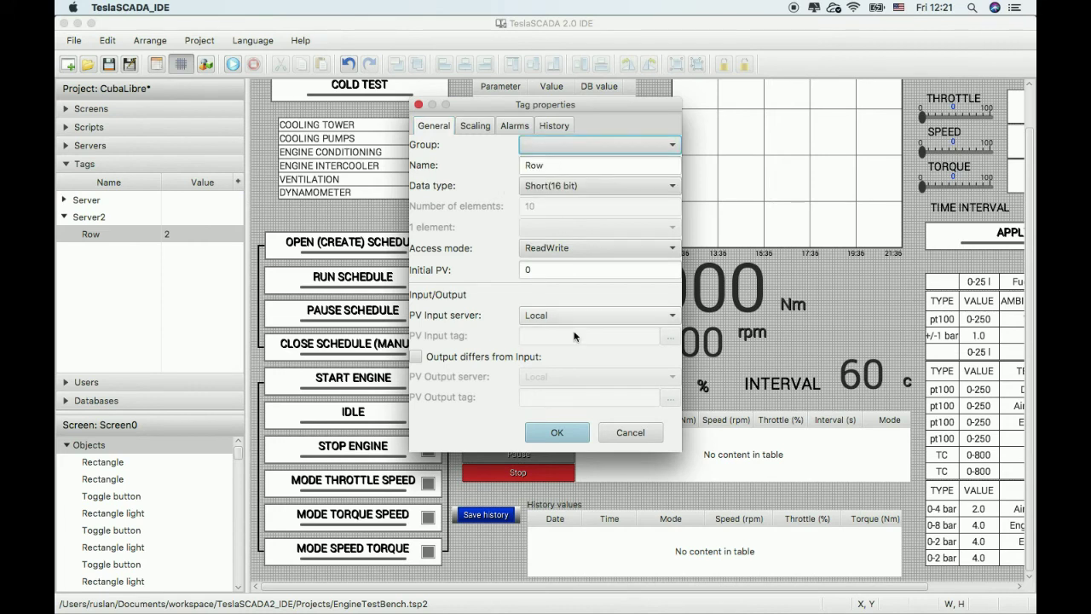
click(557, 432)
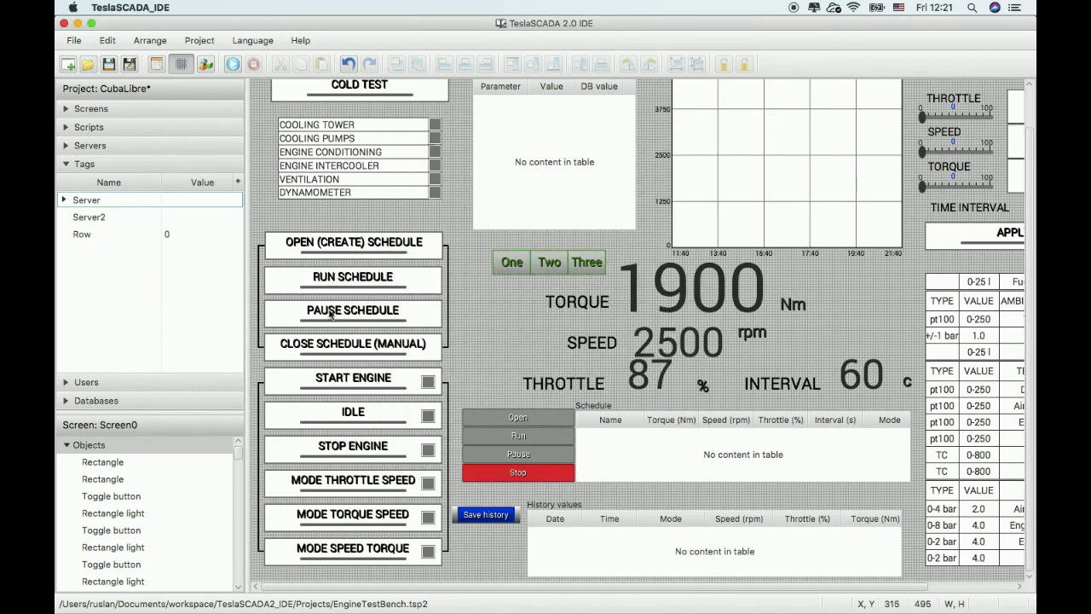
click(86, 240)
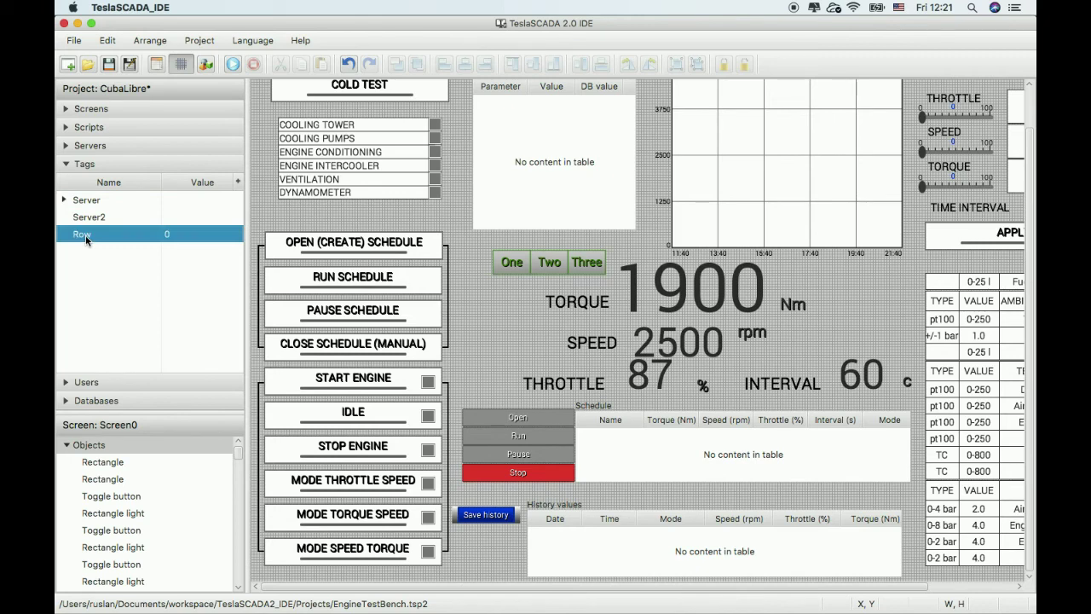
drag(86, 240, 87, 219)
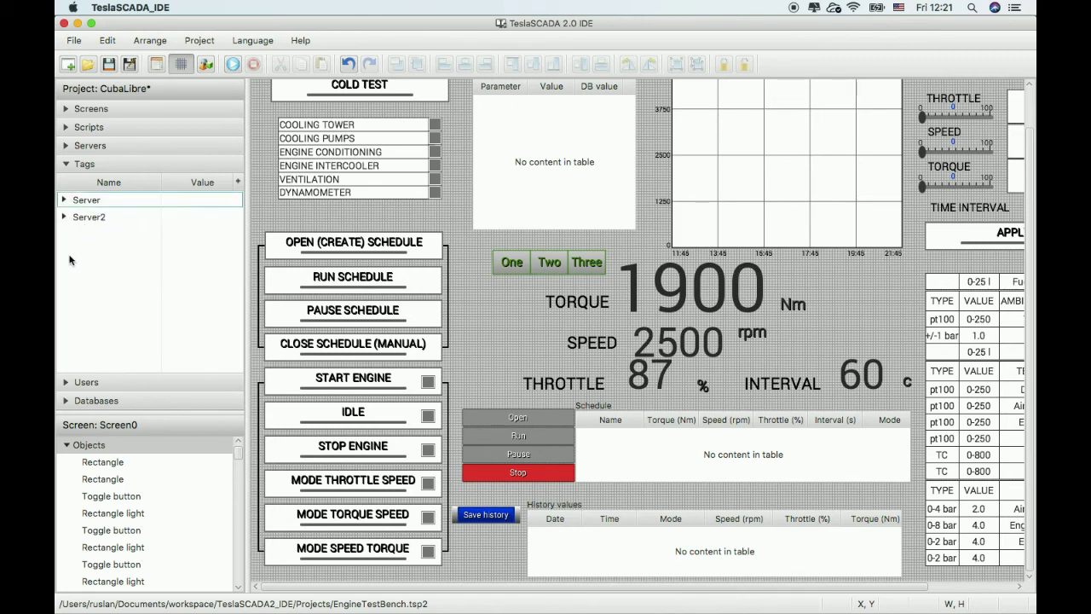
Step: Add the Row tag to the Server group from its context menu, leaving Server2 empty
click(64, 217)
right_click(99, 235)
mouse_move(145, 368)
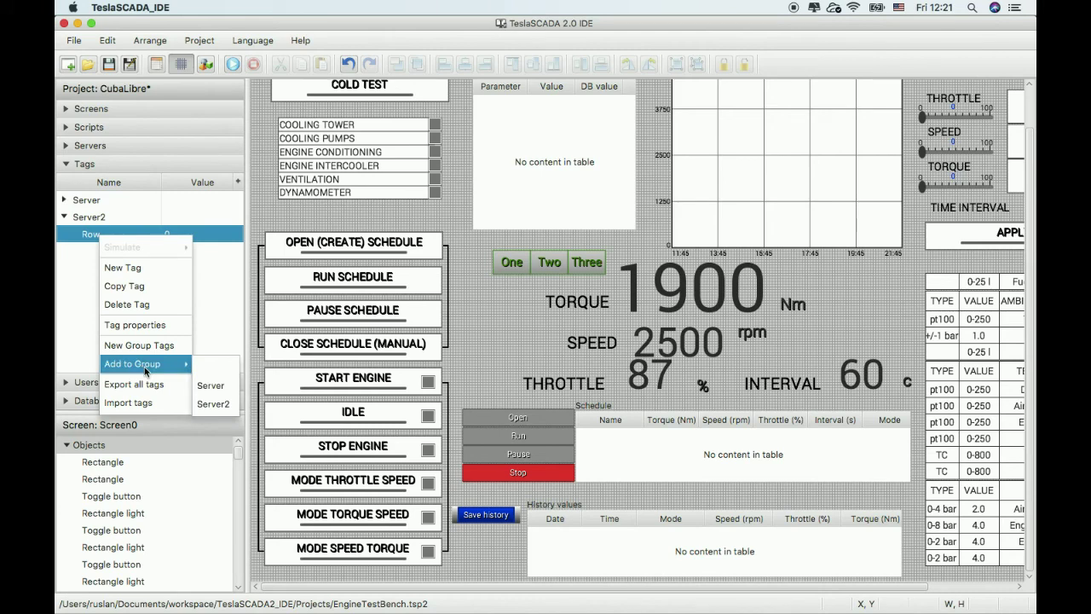
click(220, 386)
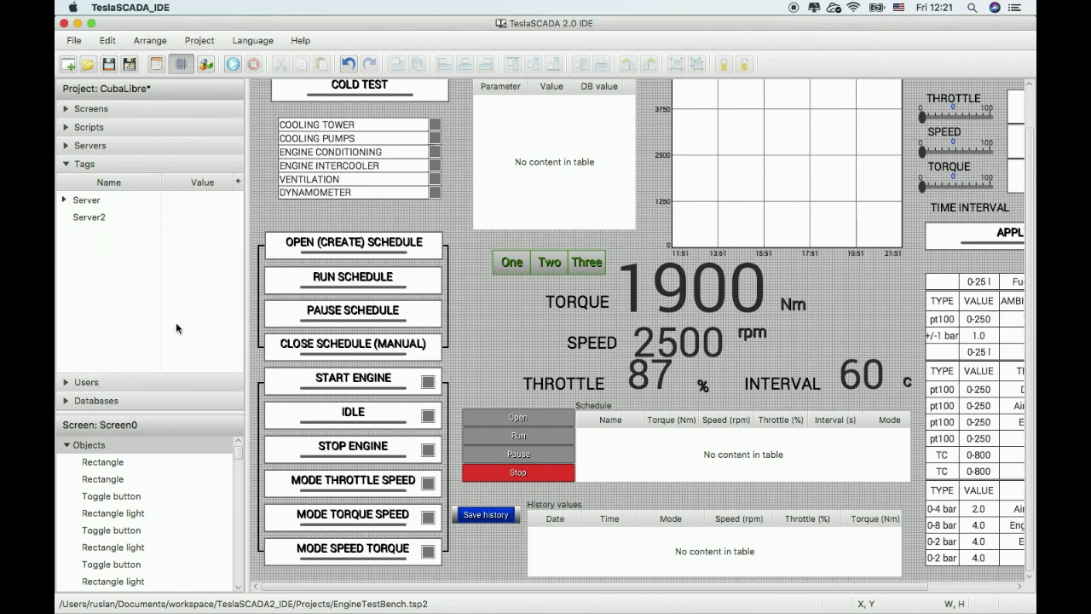
click(65, 201)
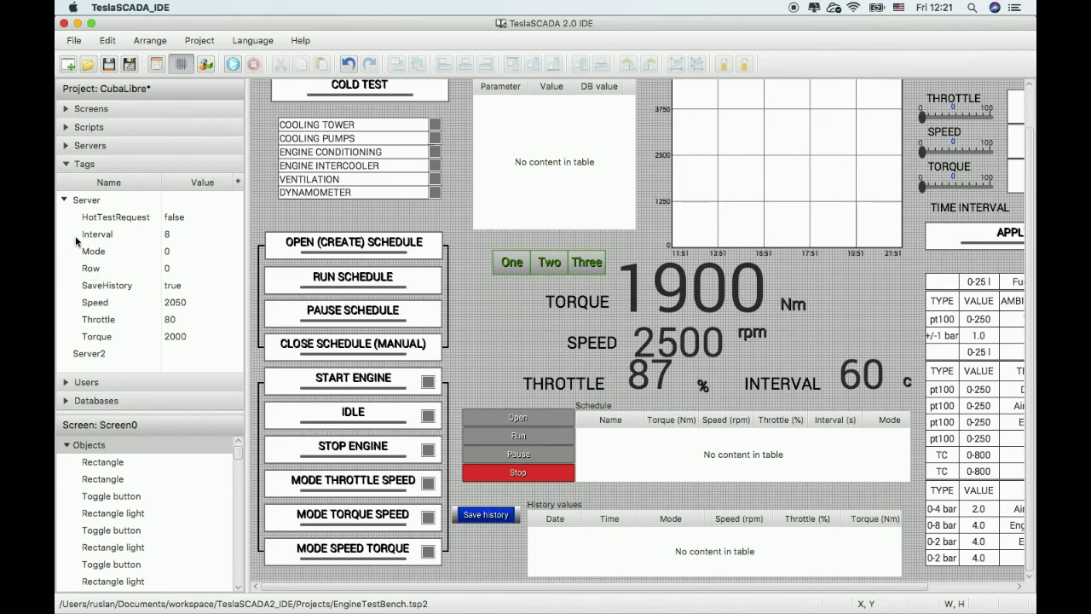
Step: Append 2 to the Server group's SaveHistory tag name, making it SaveHistory2
click(64, 201)
click(64, 201)
click(127, 289)
double_click(127, 286)
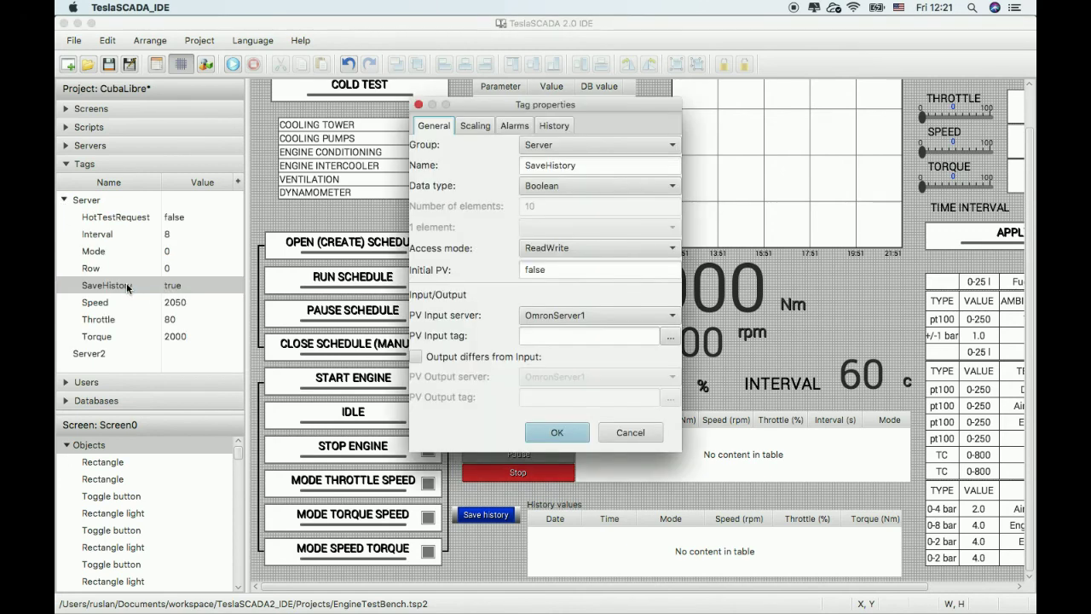
click(580, 166)
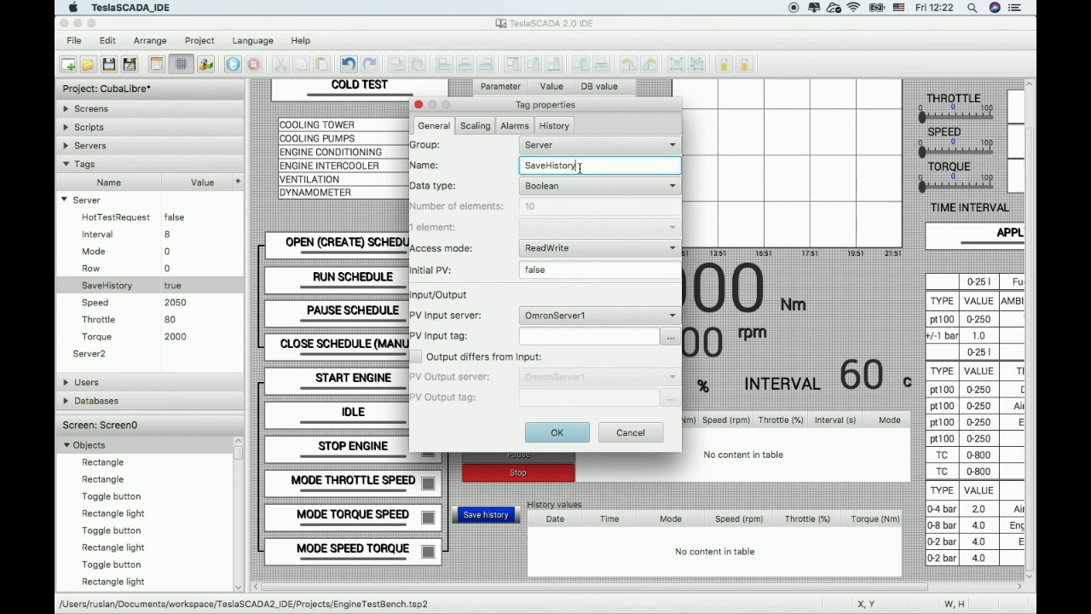
text(2)
click(552, 432)
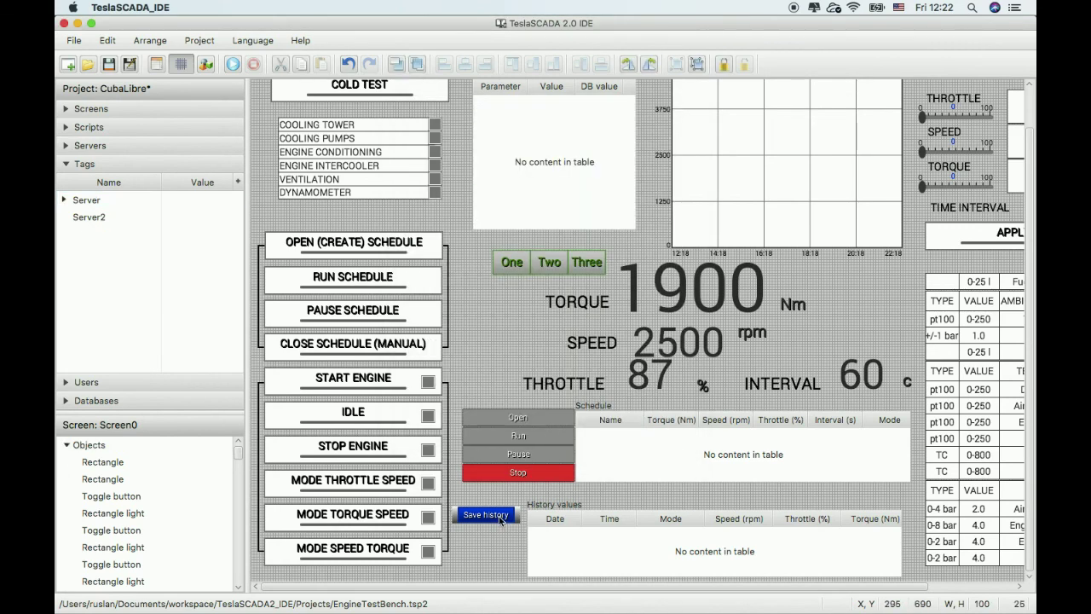
double_click(500, 517)
Step: Check the button's indicator settings and pick SaveHistory2 from the Server group as control tag
click(462, 125)
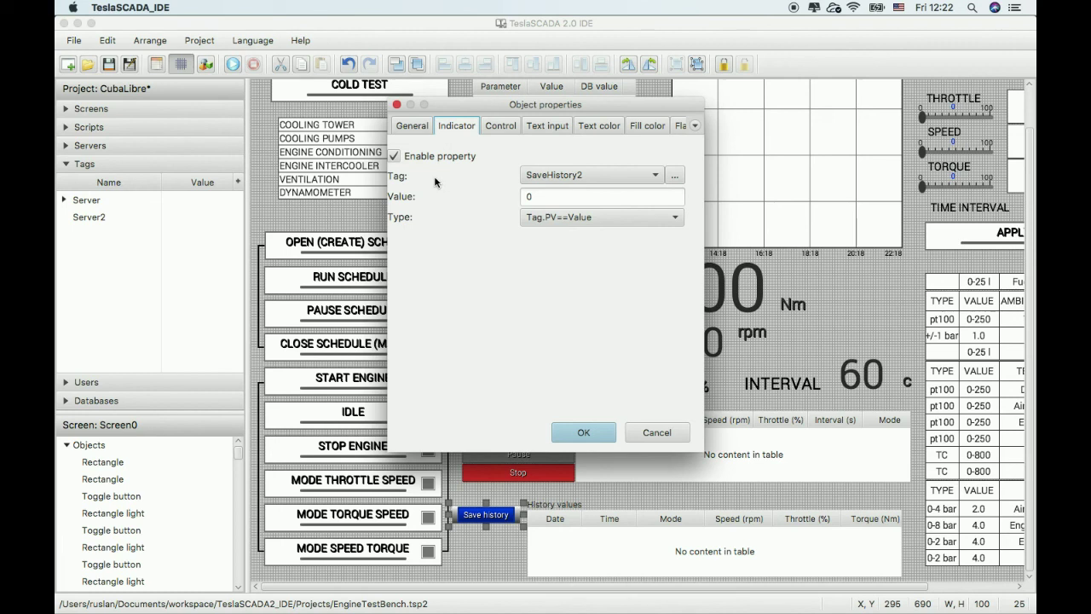
click(503, 127)
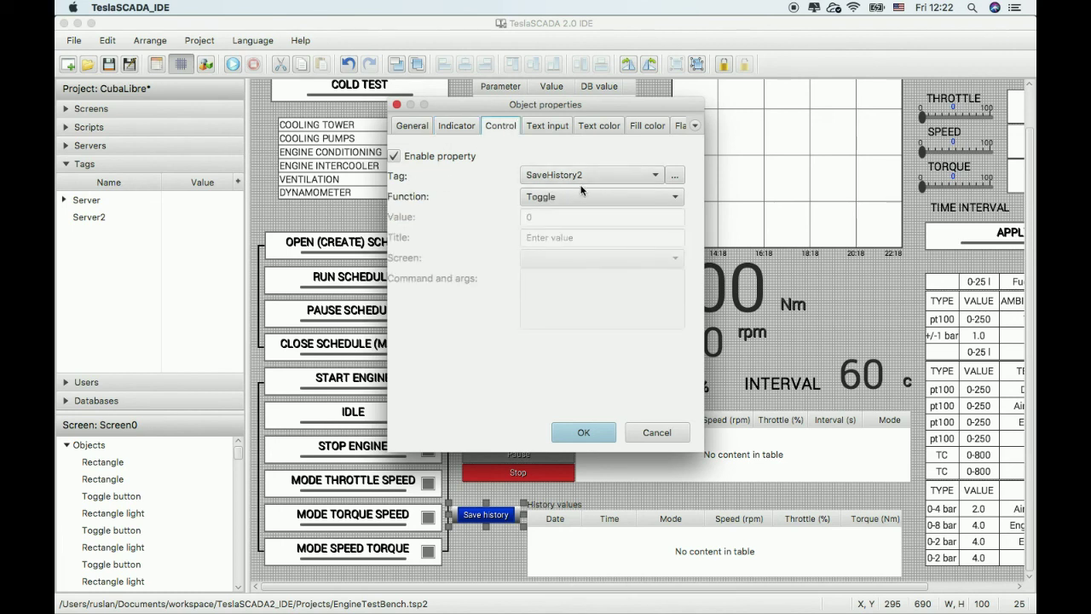
click(674, 174)
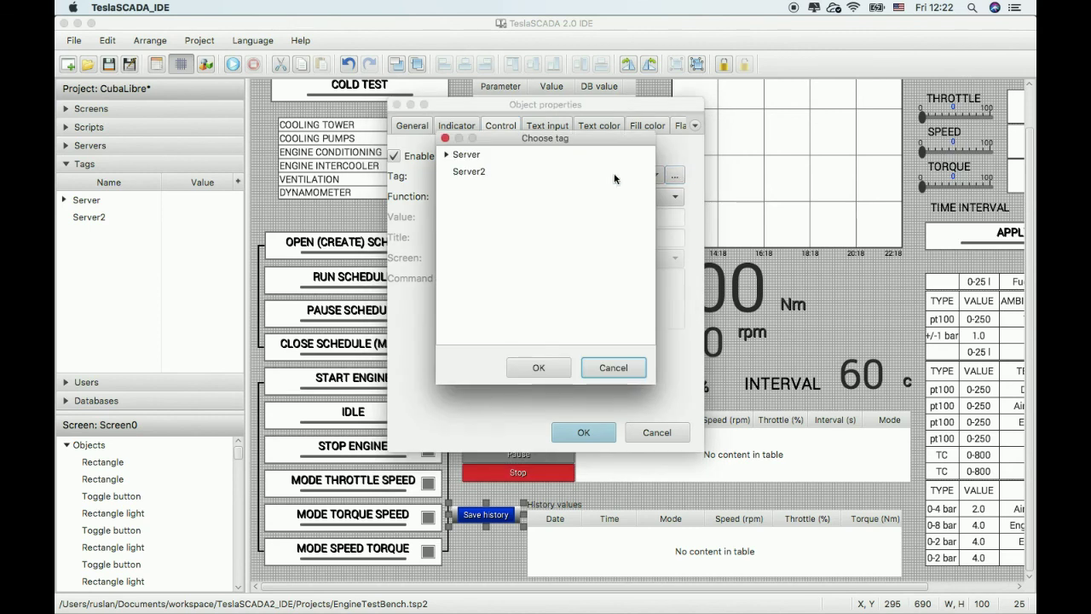
click(445, 155)
click(445, 154)
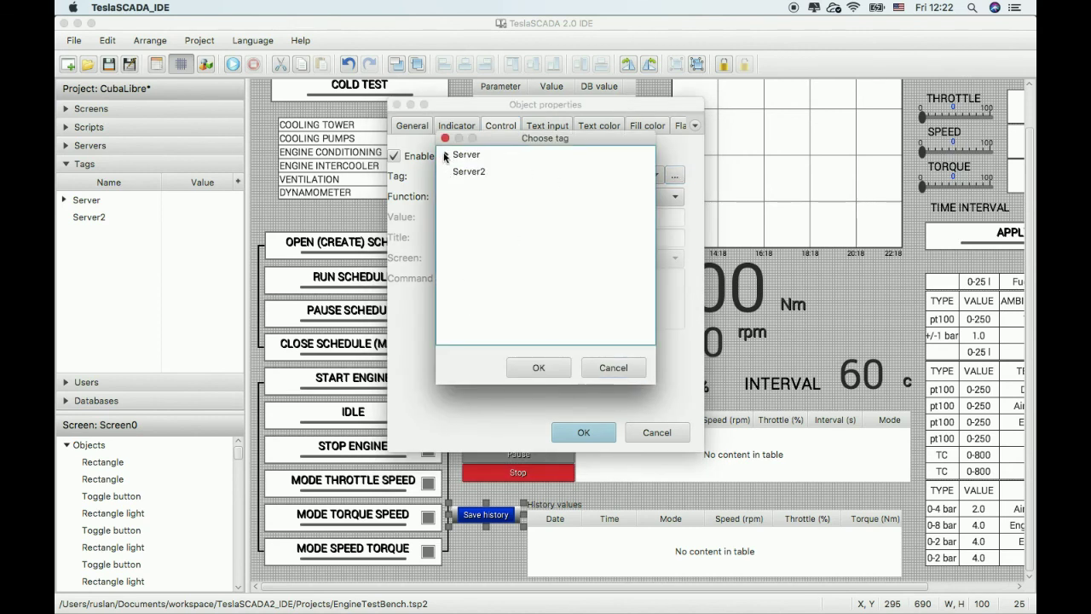
click(445, 154)
double_click(490, 239)
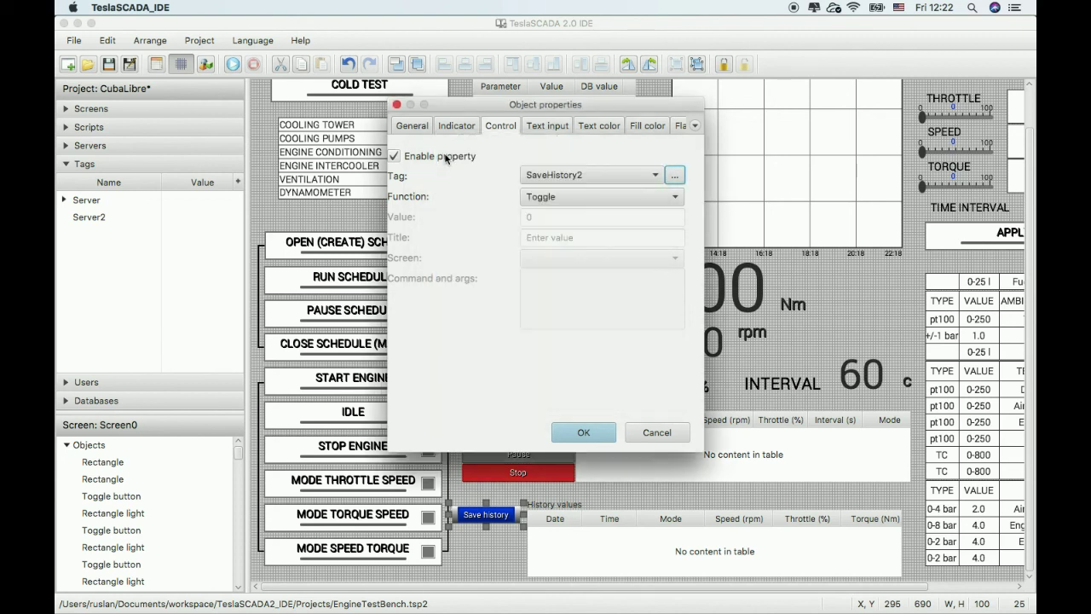
Step: Briefly switch the control tag to Interval, then set it back to SaveHistory2
click(572, 176)
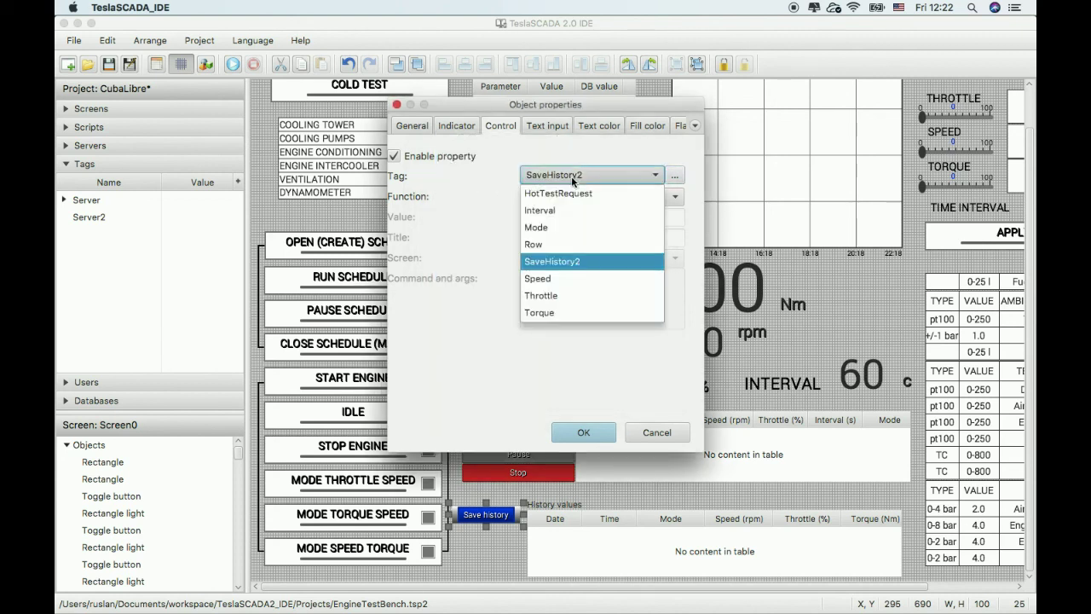
key(i)
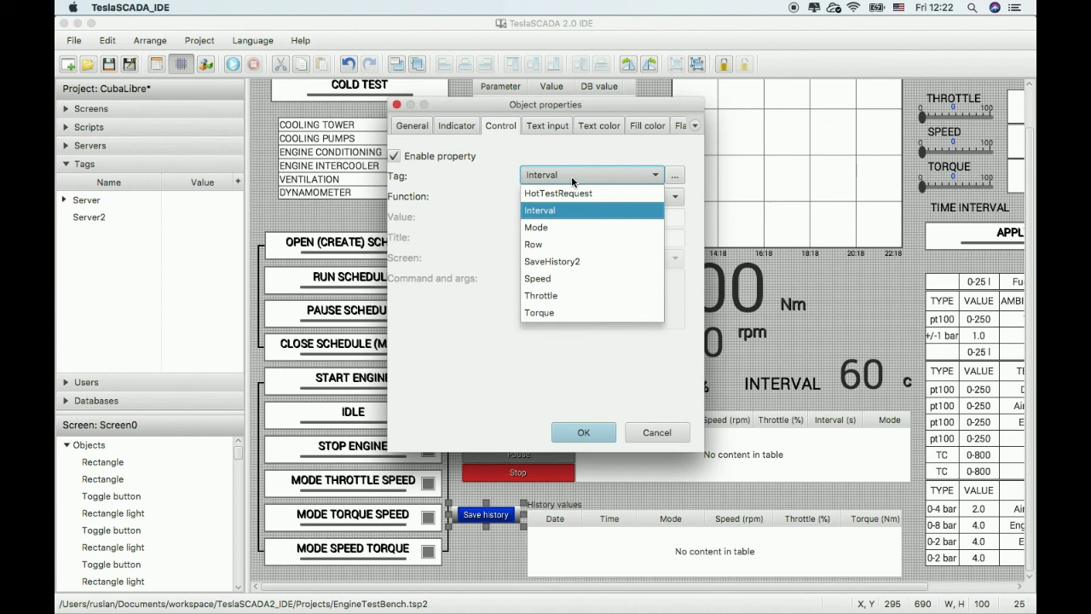
key(Return)
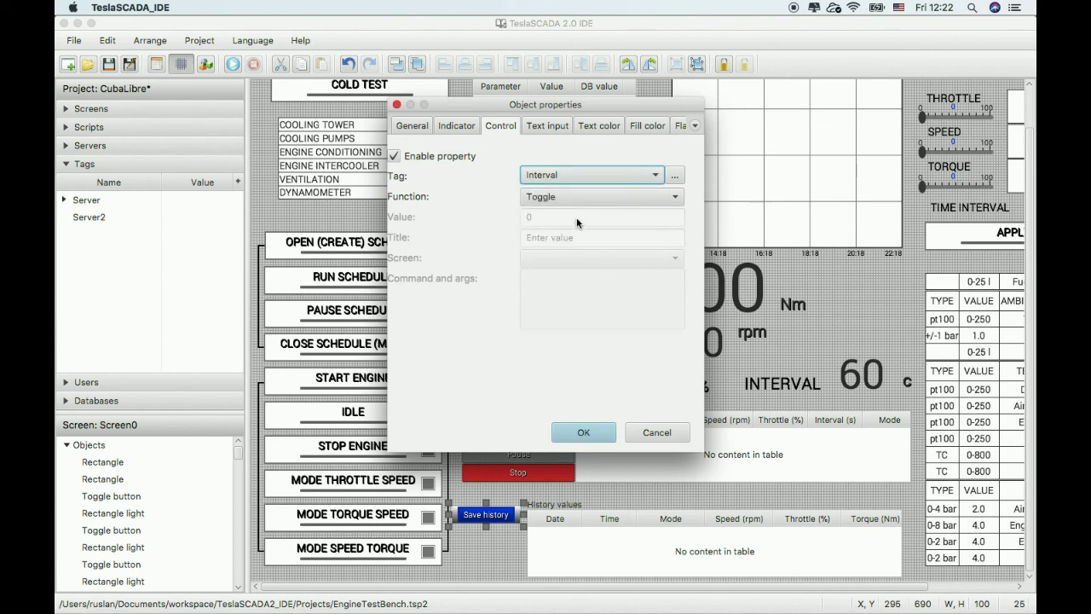
click(571, 177)
click(552, 260)
click(585, 432)
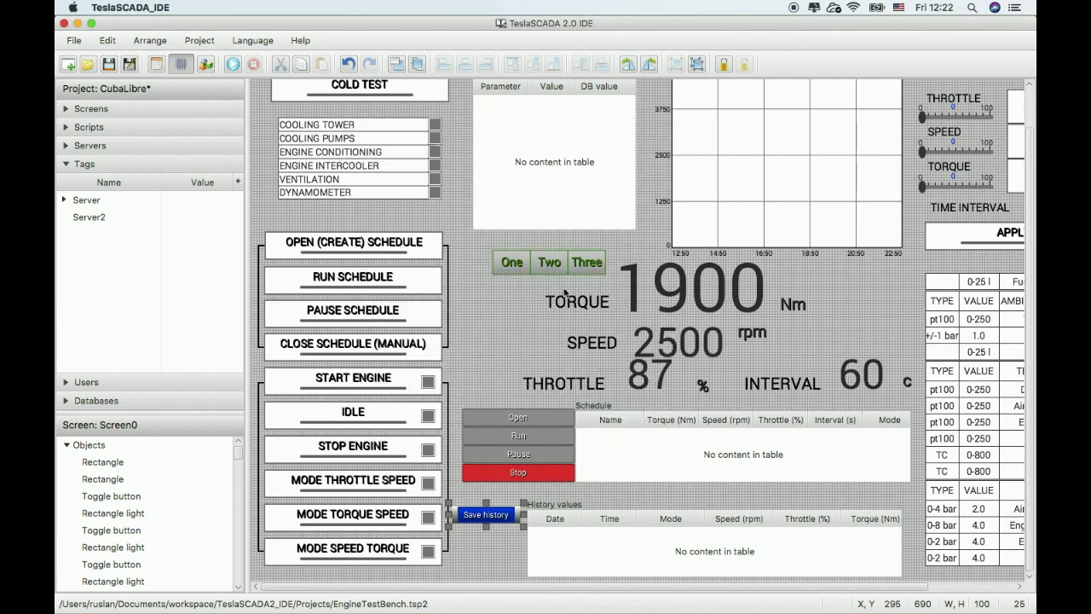